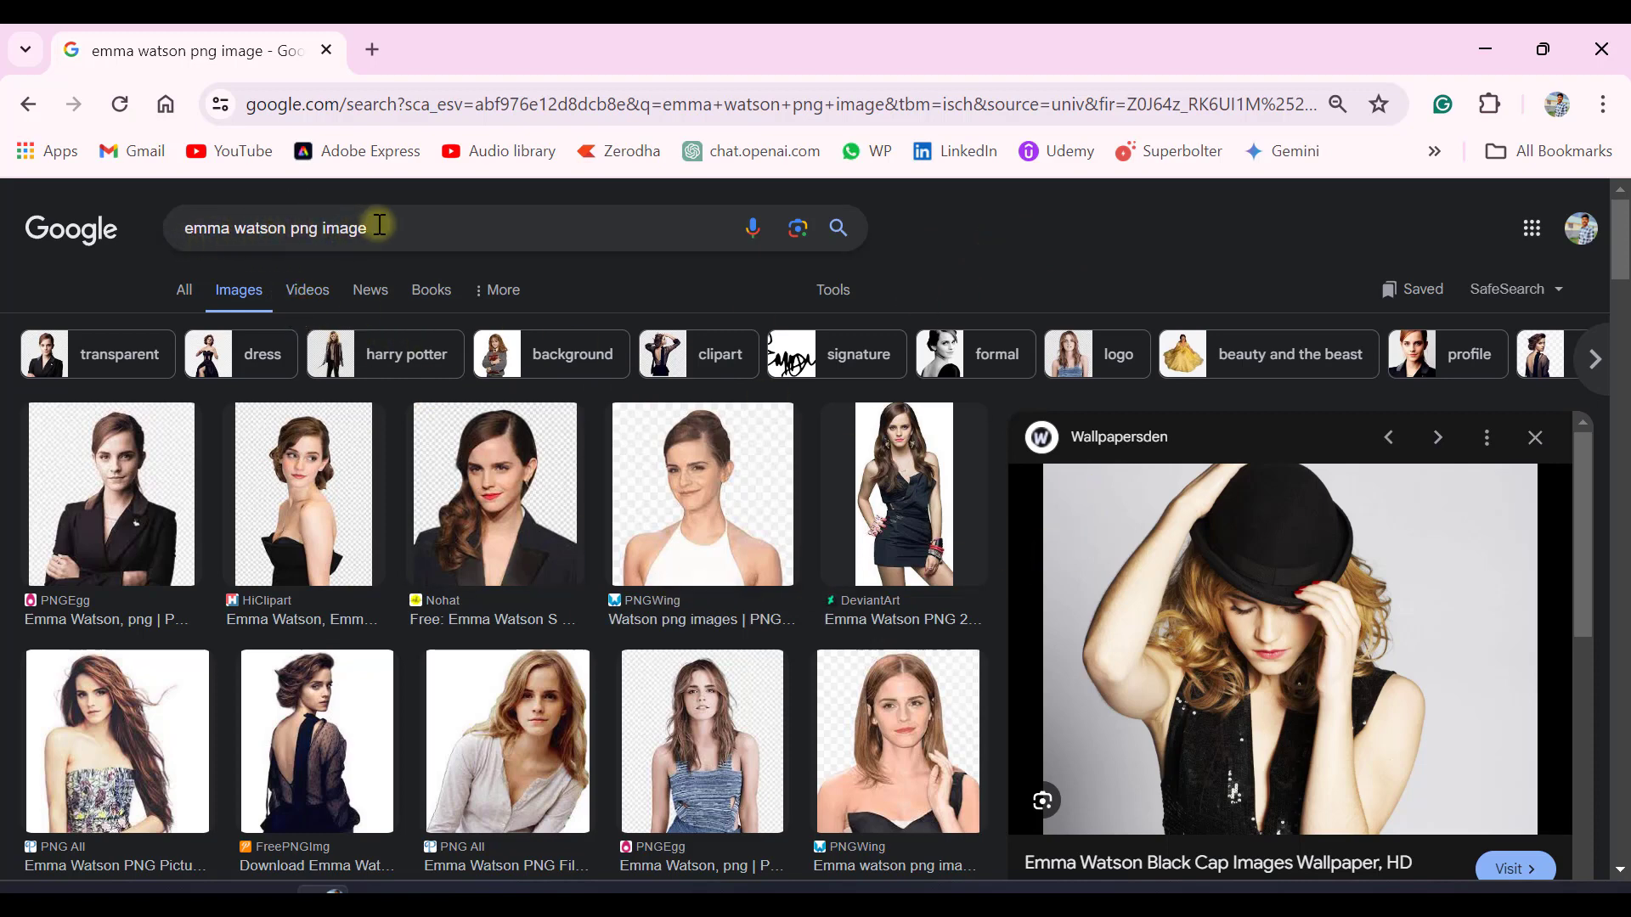
# Copy the black-hat wallpaper photo from the image search results and paste it onto the blank slide in PowerPoint
pyautogui.scroll(-1, 1245, 541)
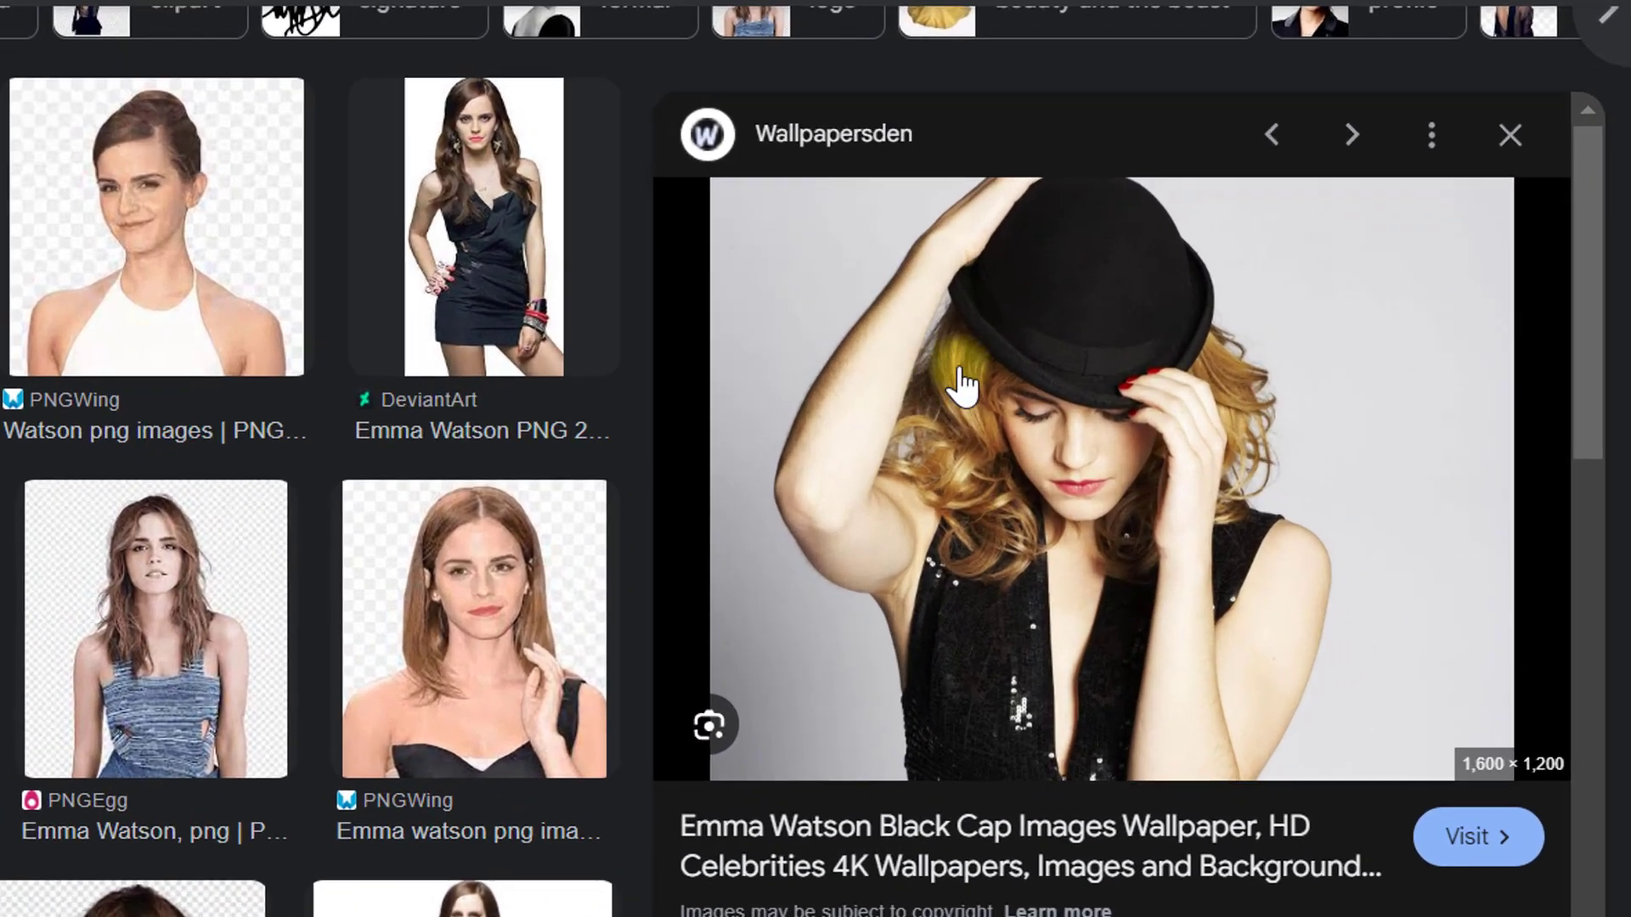
pyautogui.rightClick(982, 382)
pyautogui.scroll(-2, 1170, 705)
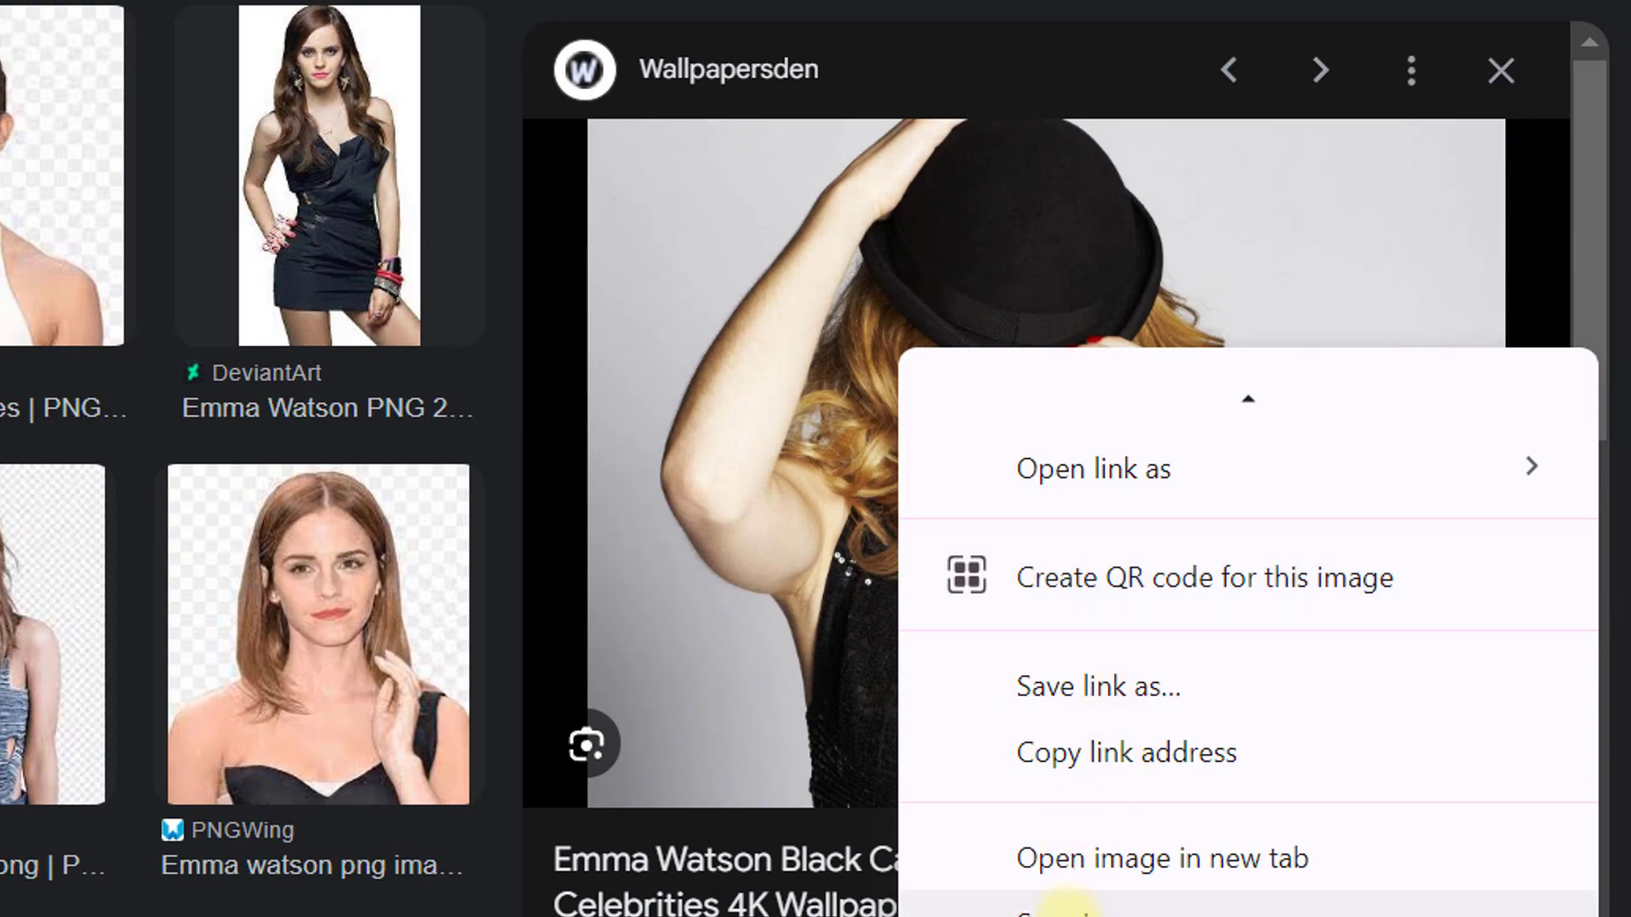
pyautogui.scroll(-3, 1066, 904)
pyautogui.click(1068, 613)
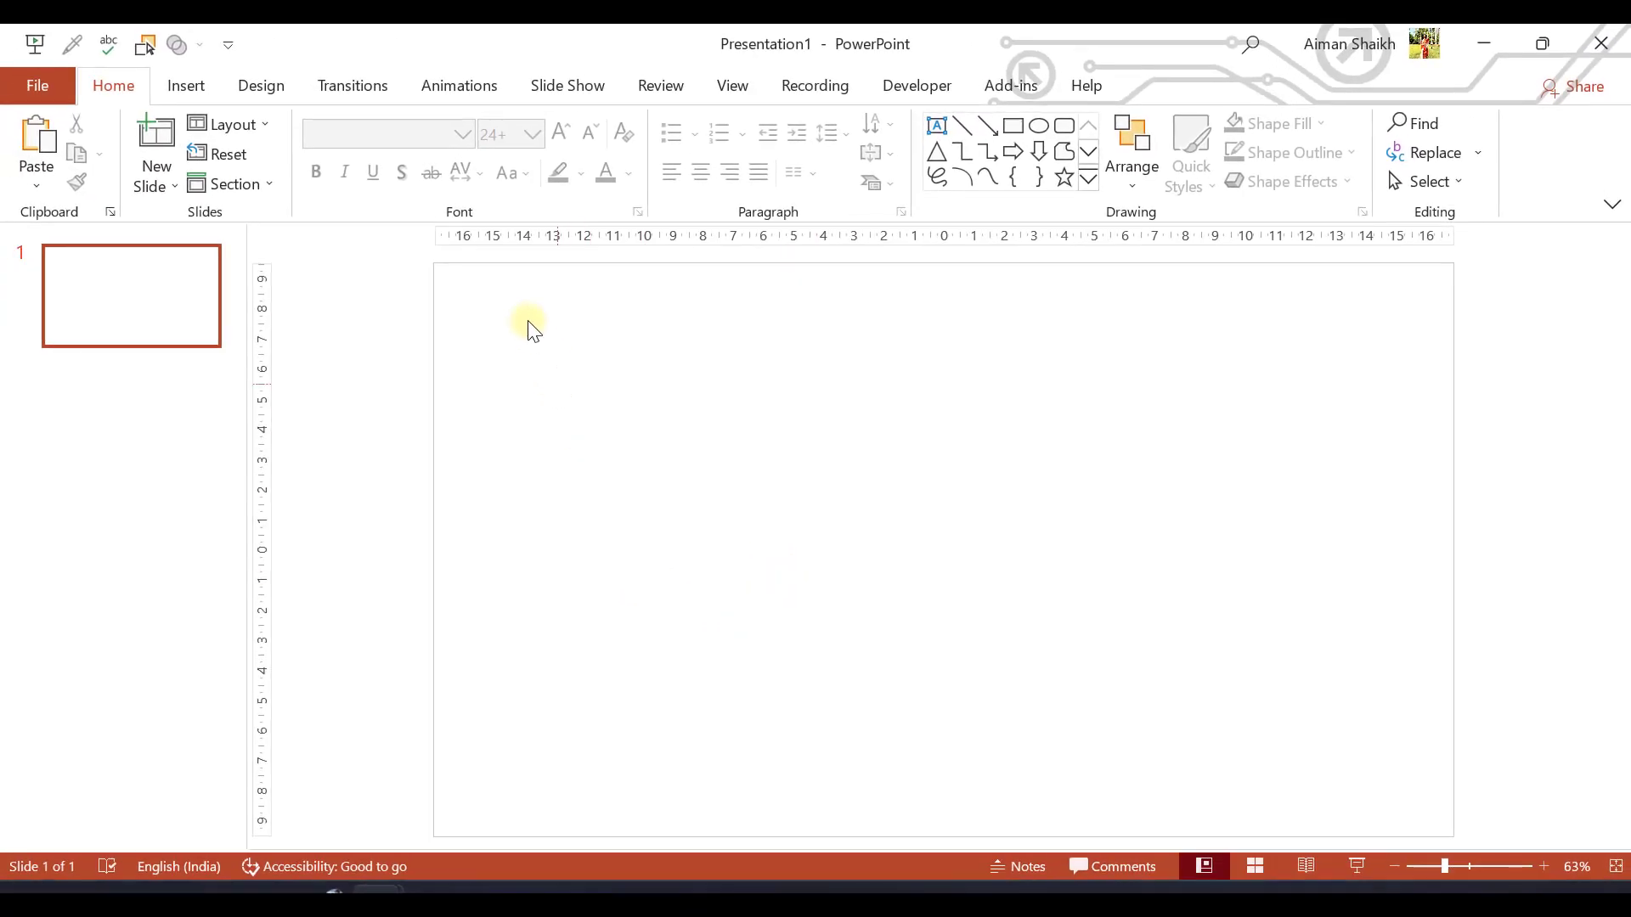
pyautogui.hotkey('ctrl', 'v')
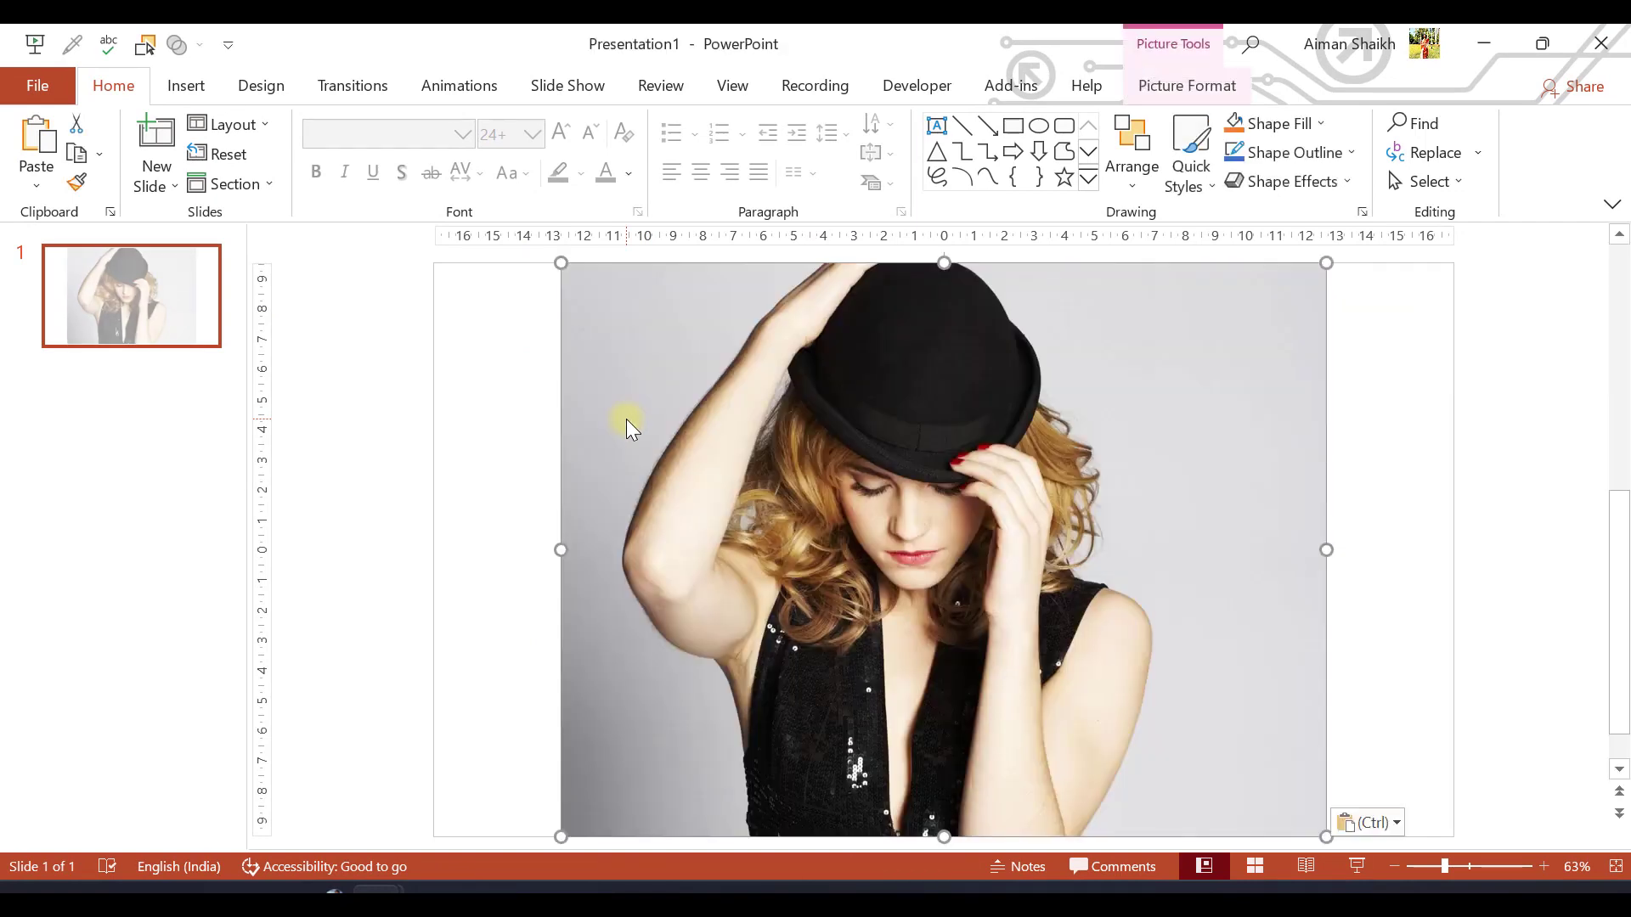
pyautogui.click(491, 373)
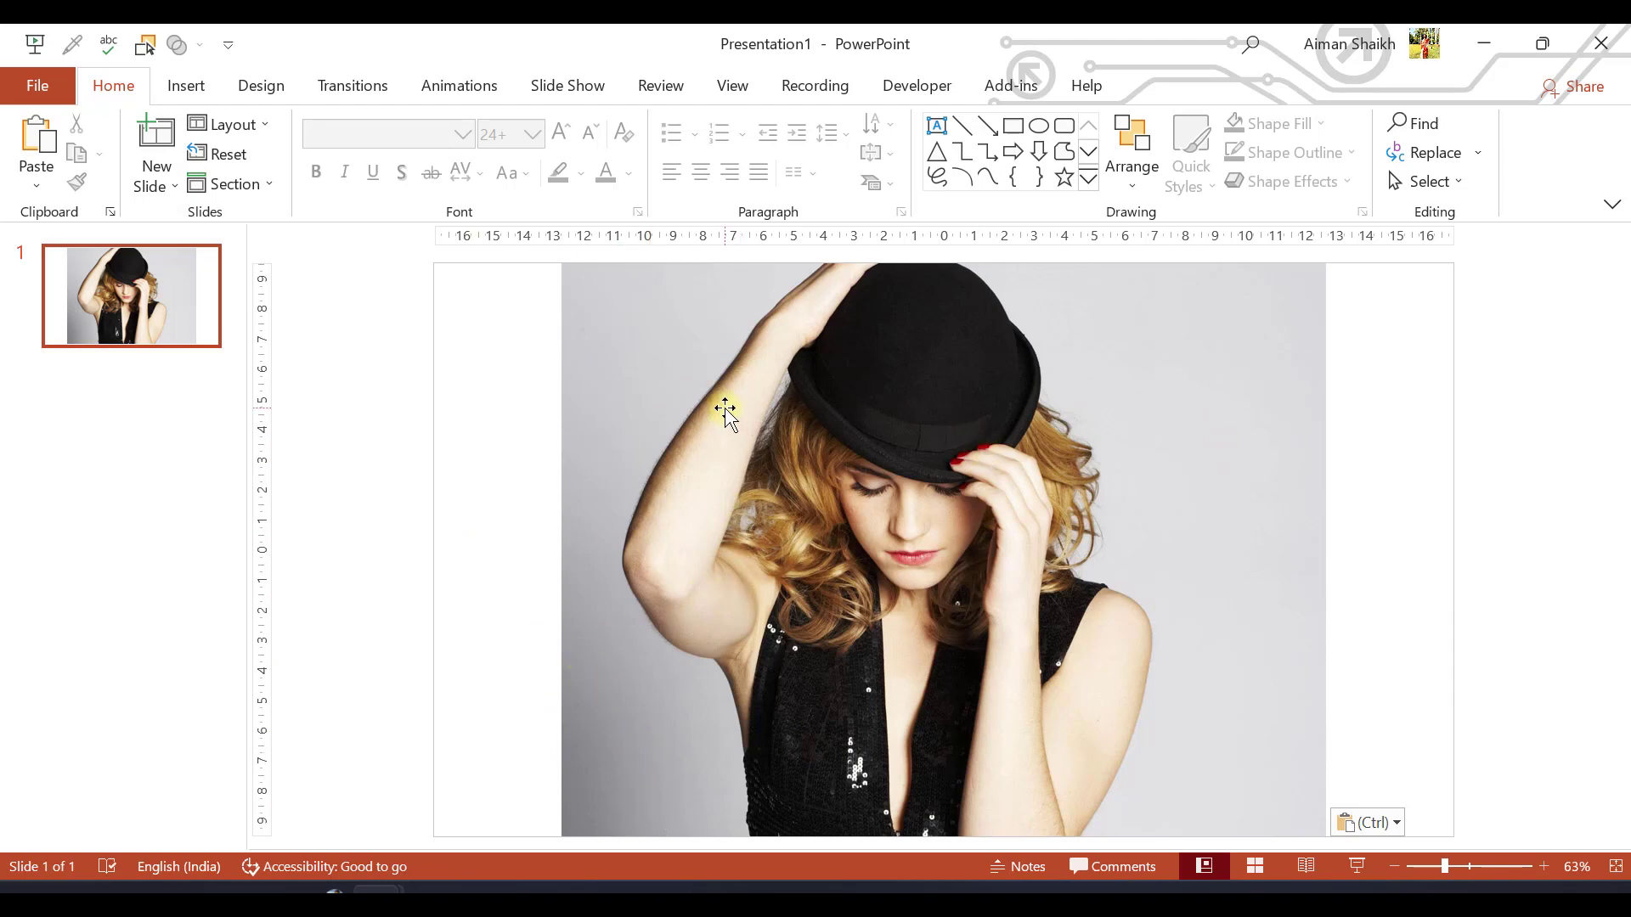
# Start background removal on the pasted photo
pyautogui.click(781, 389)
pyautogui.click(1181, 88)
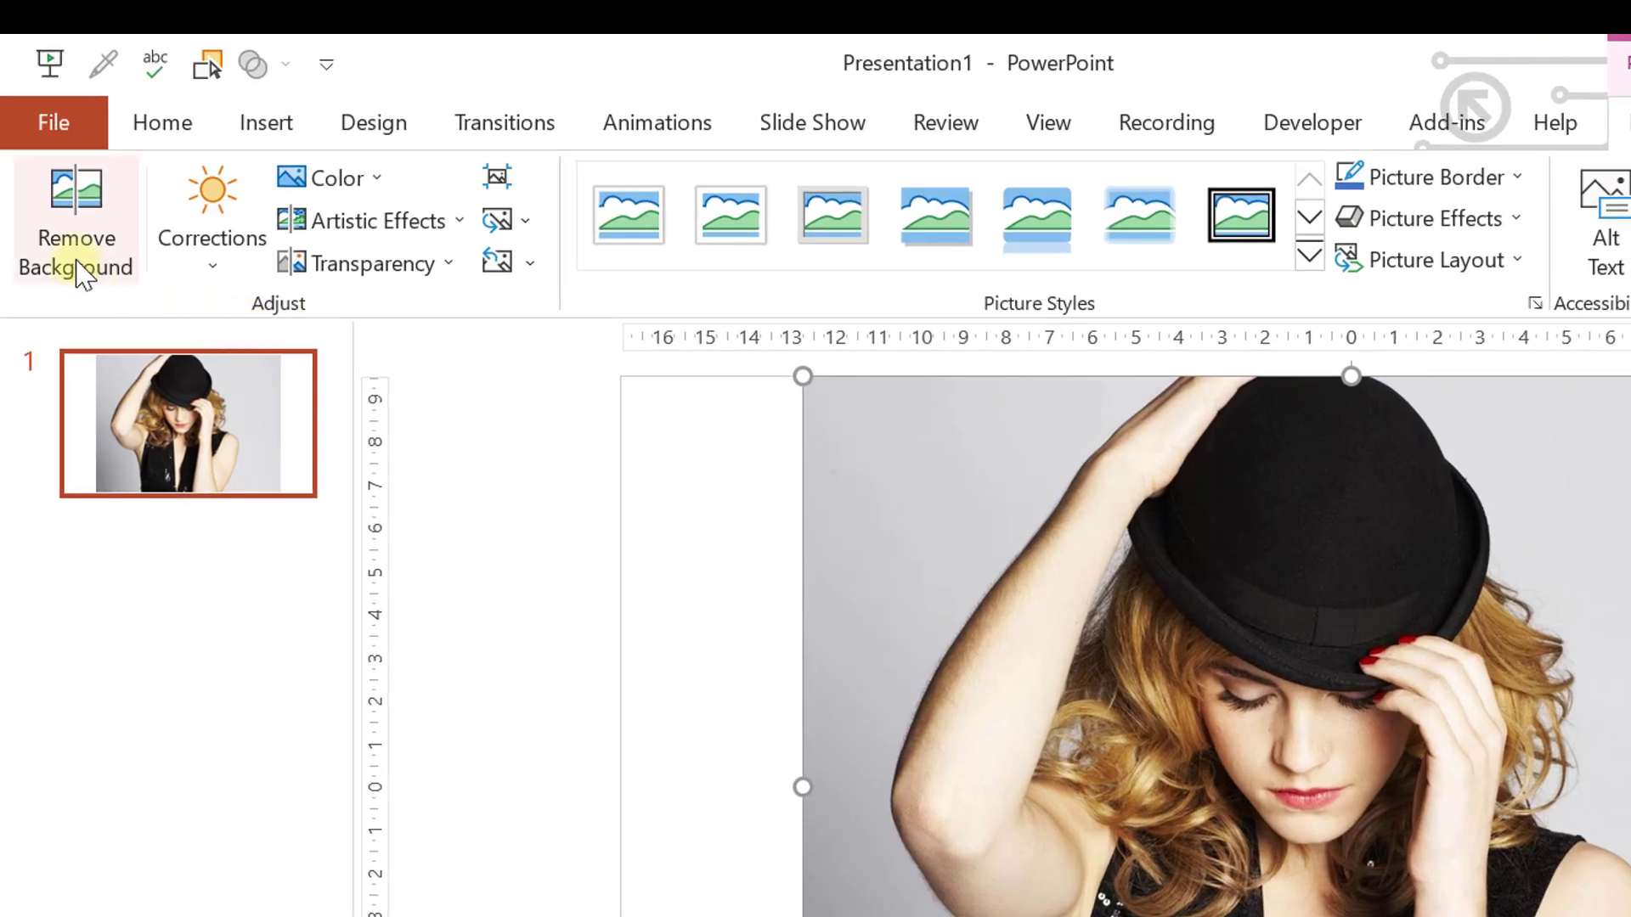
pyautogui.click(79, 225)
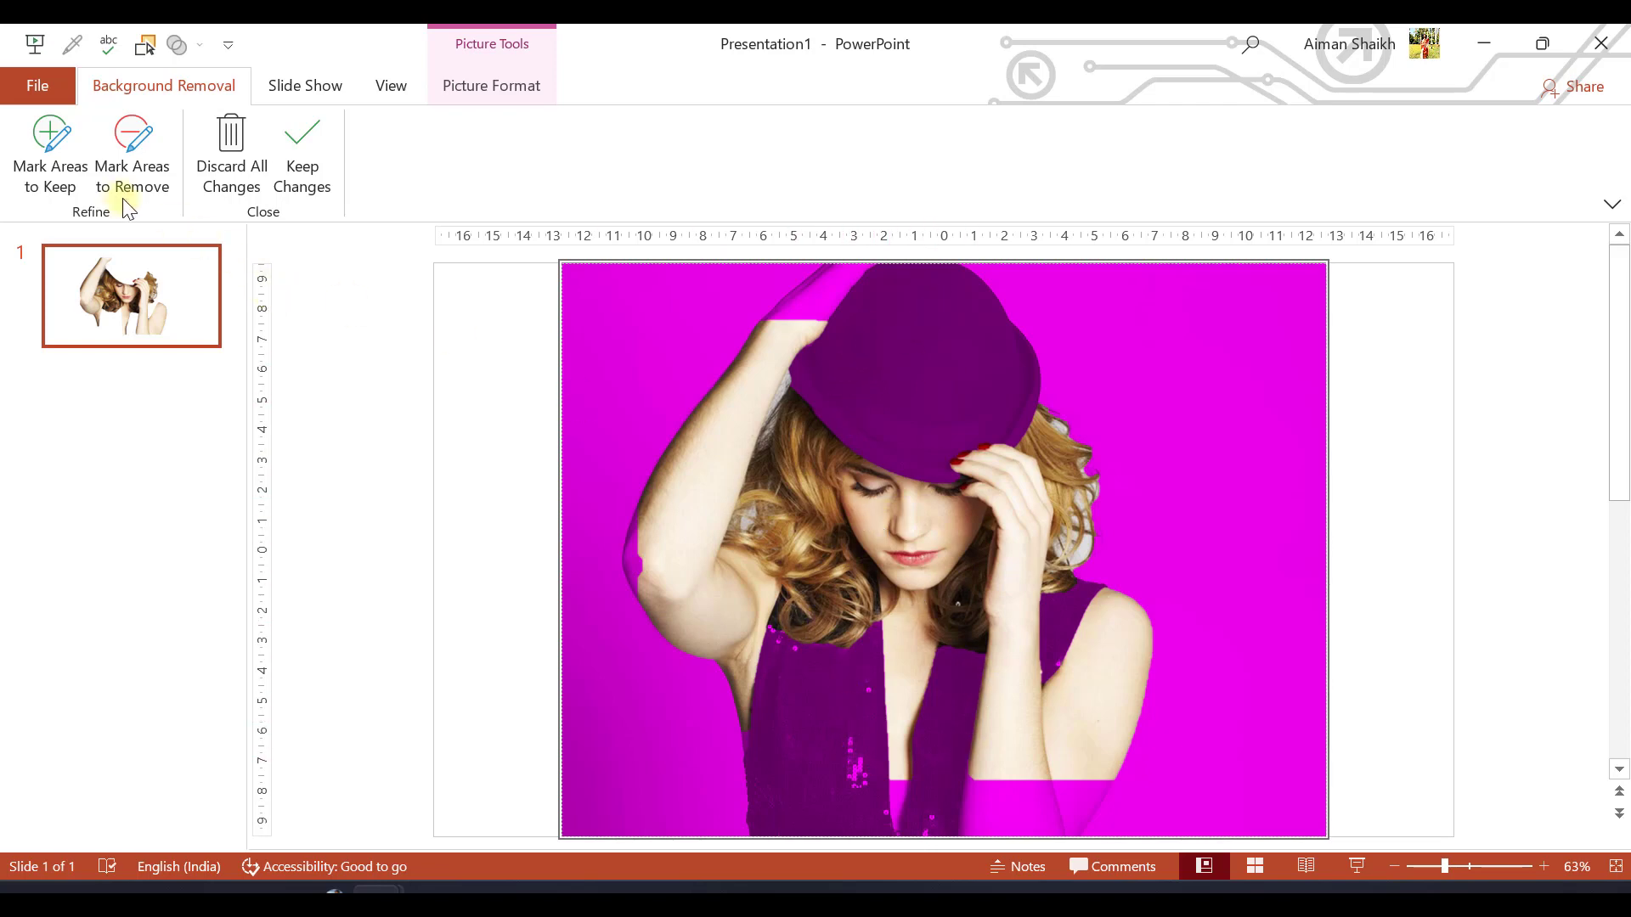
# Mark the hat, the raised arm and the black dress as areas to keep, and apply the background removal
pyautogui.click(68, 148)
pyautogui.moveTo(768, 313)
pyautogui.mouseDown()
pyautogui.moveTo(779, 280)
pyautogui.moveTo(825, 255)
pyautogui.moveTo(958, 264)
pyautogui.moveTo(1015, 299)
pyautogui.moveTo(1044, 387)
pyautogui.moveTo(977, 467)
pyautogui.moveTo(802, 387)
pyautogui.moveTo(864, 271)
pyautogui.moveTo(941, 323)
pyautogui.moveTo(1014, 416)
pyautogui.mouseUp()
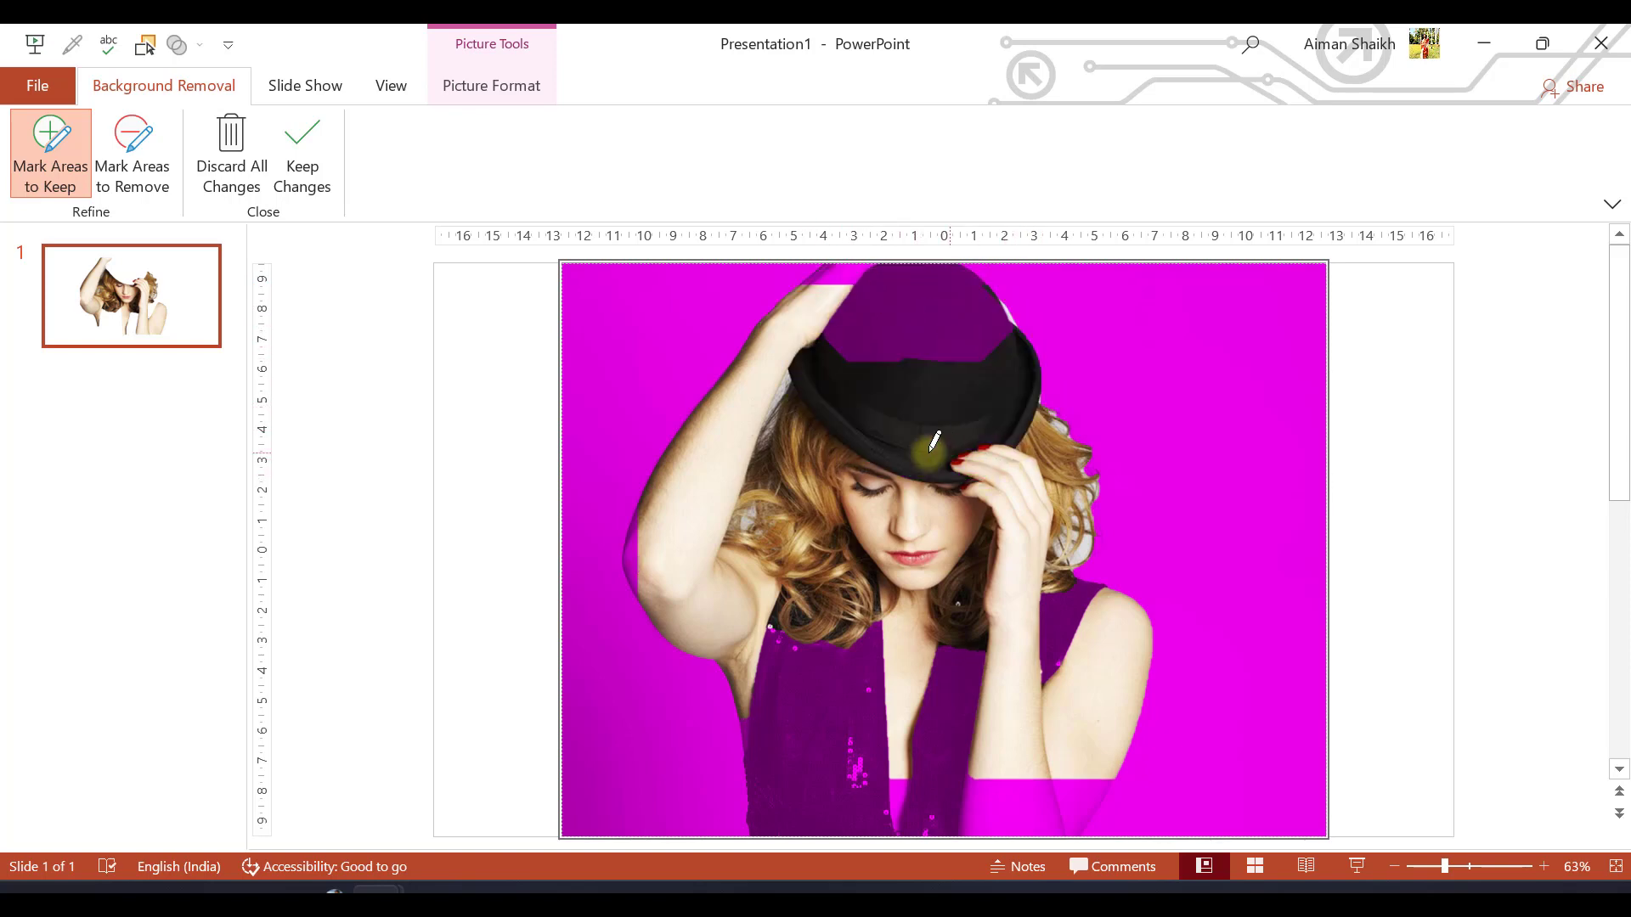
pyautogui.moveTo(856, 291)
pyautogui.mouseDown()
pyautogui.moveTo(880, 288)
pyautogui.moveTo(848, 277)
pyautogui.moveTo(960, 298)
pyautogui.mouseUp()
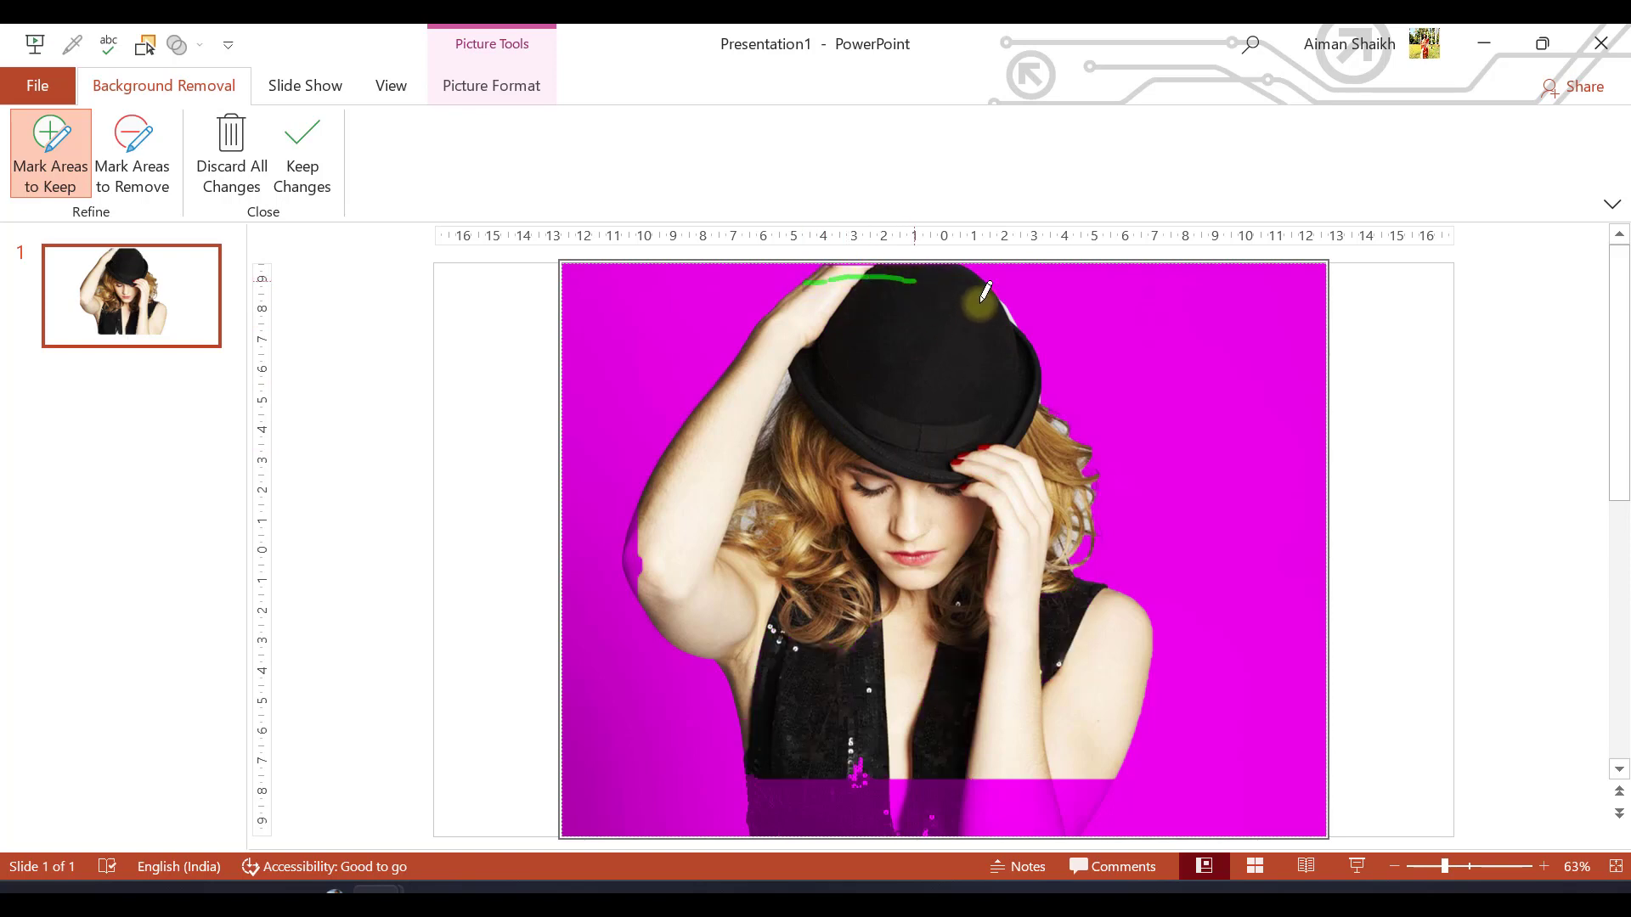
pyautogui.click(632, 501)
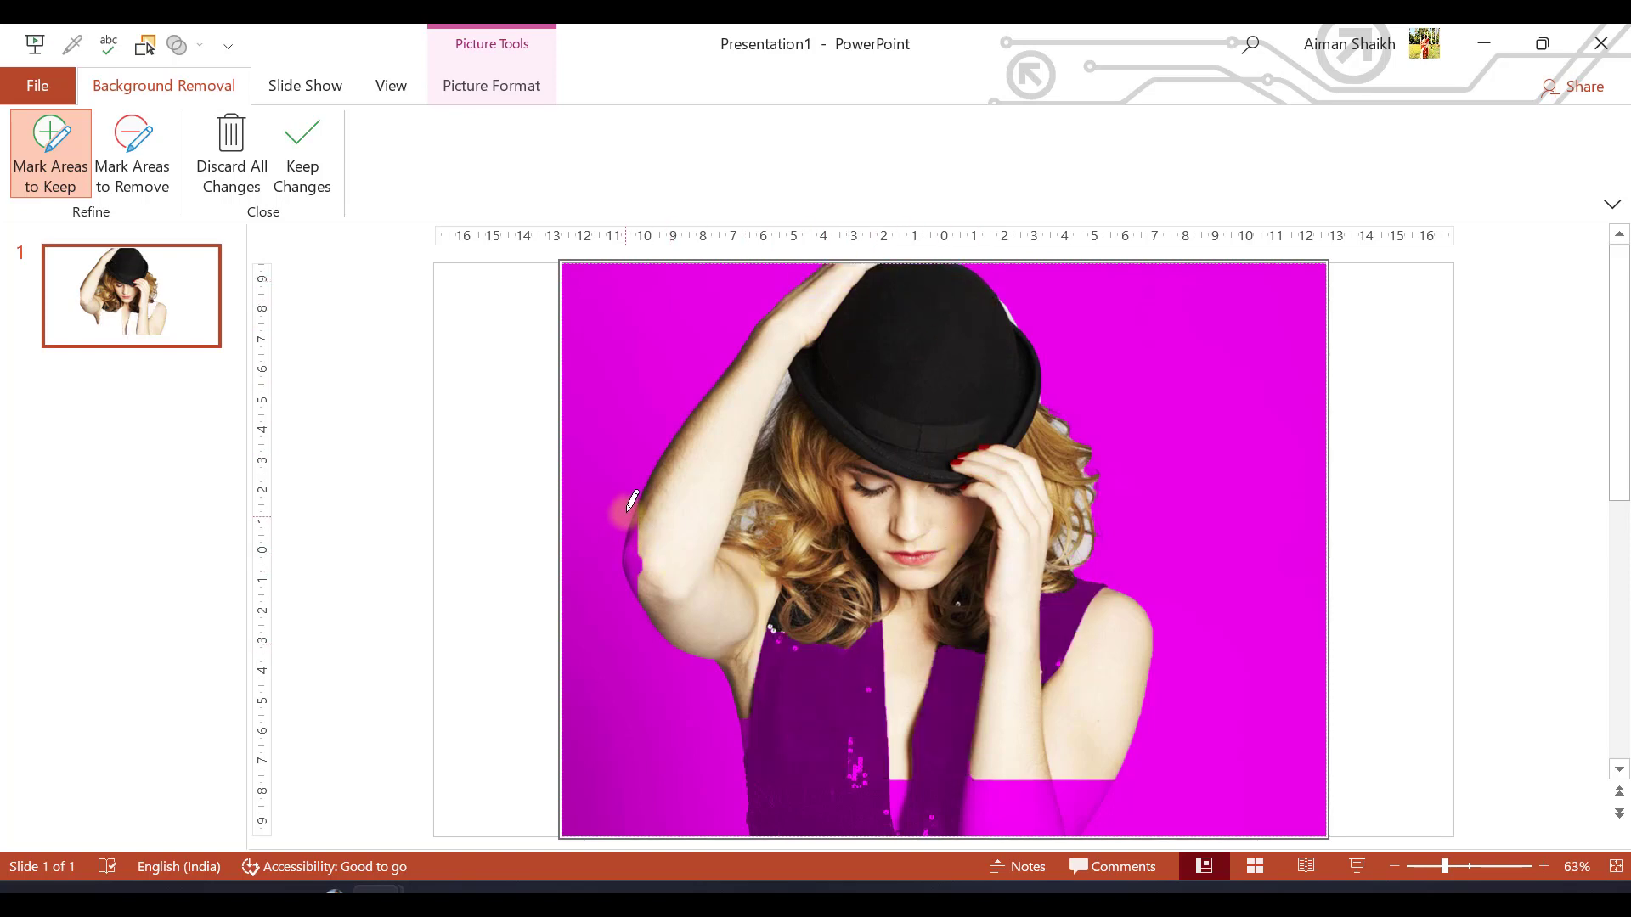
pyautogui.moveTo(639, 505)
pyautogui.mouseDown()
pyautogui.moveTo(629, 543)
pyautogui.moveTo(649, 613)
pyautogui.mouseUp()
pyautogui.moveTo(789, 748)
pyautogui.mouseDown()
pyautogui.moveTo(825, 805)
pyautogui.moveTo(1041, 805)
pyautogui.mouseUp()
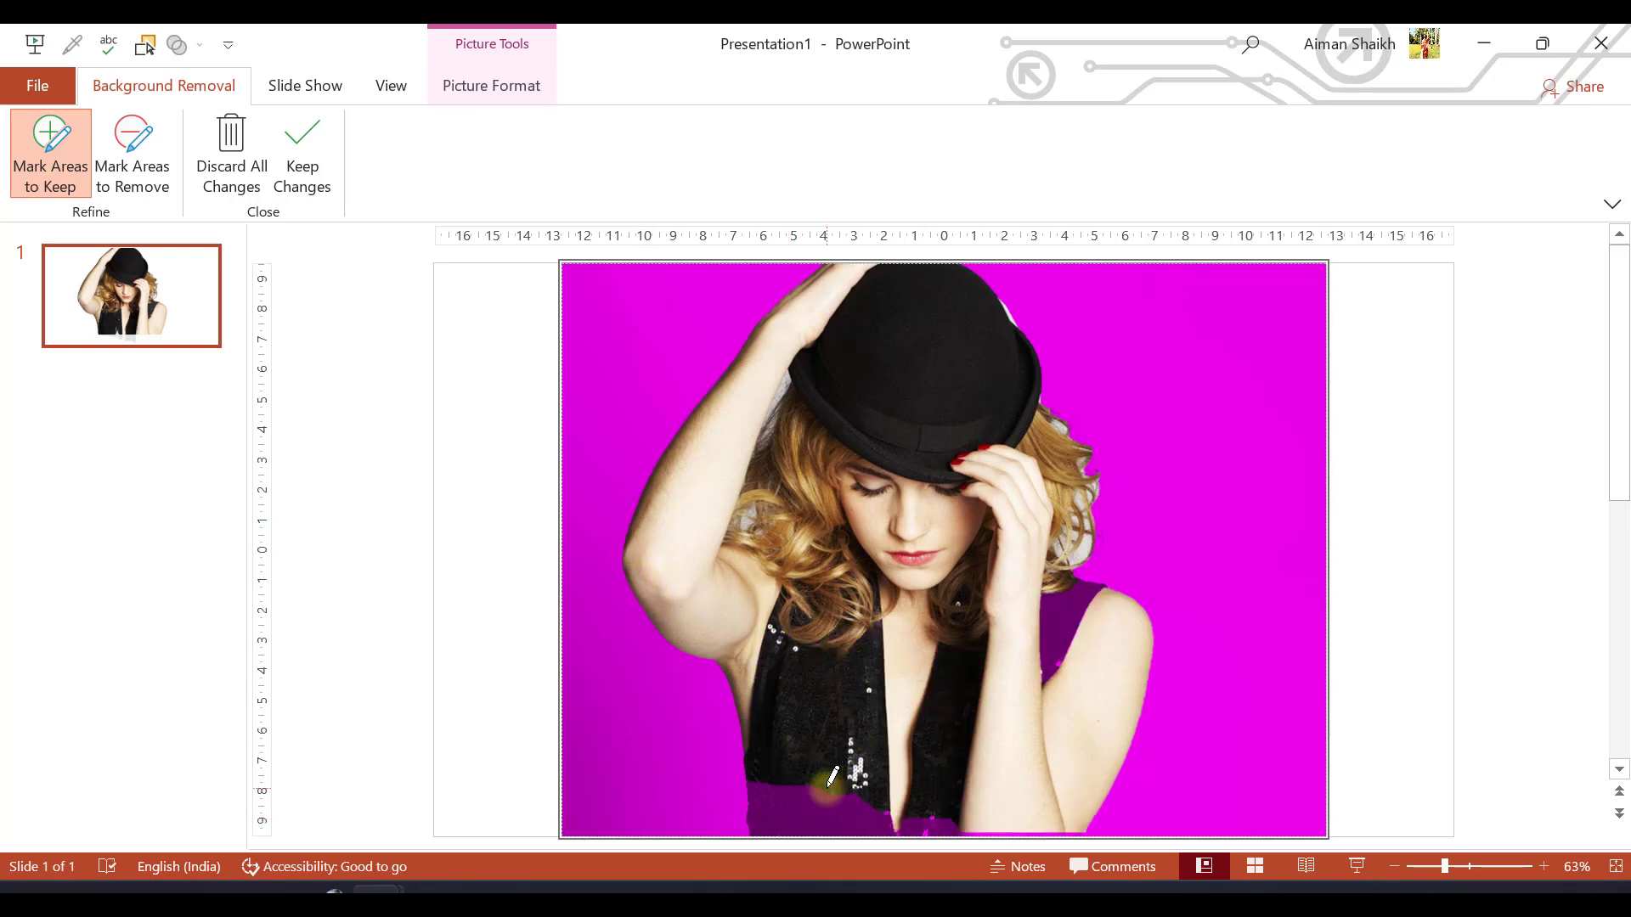
pyautogui.moveTo(763, 782); pyautogui.dragTo(761, 820)
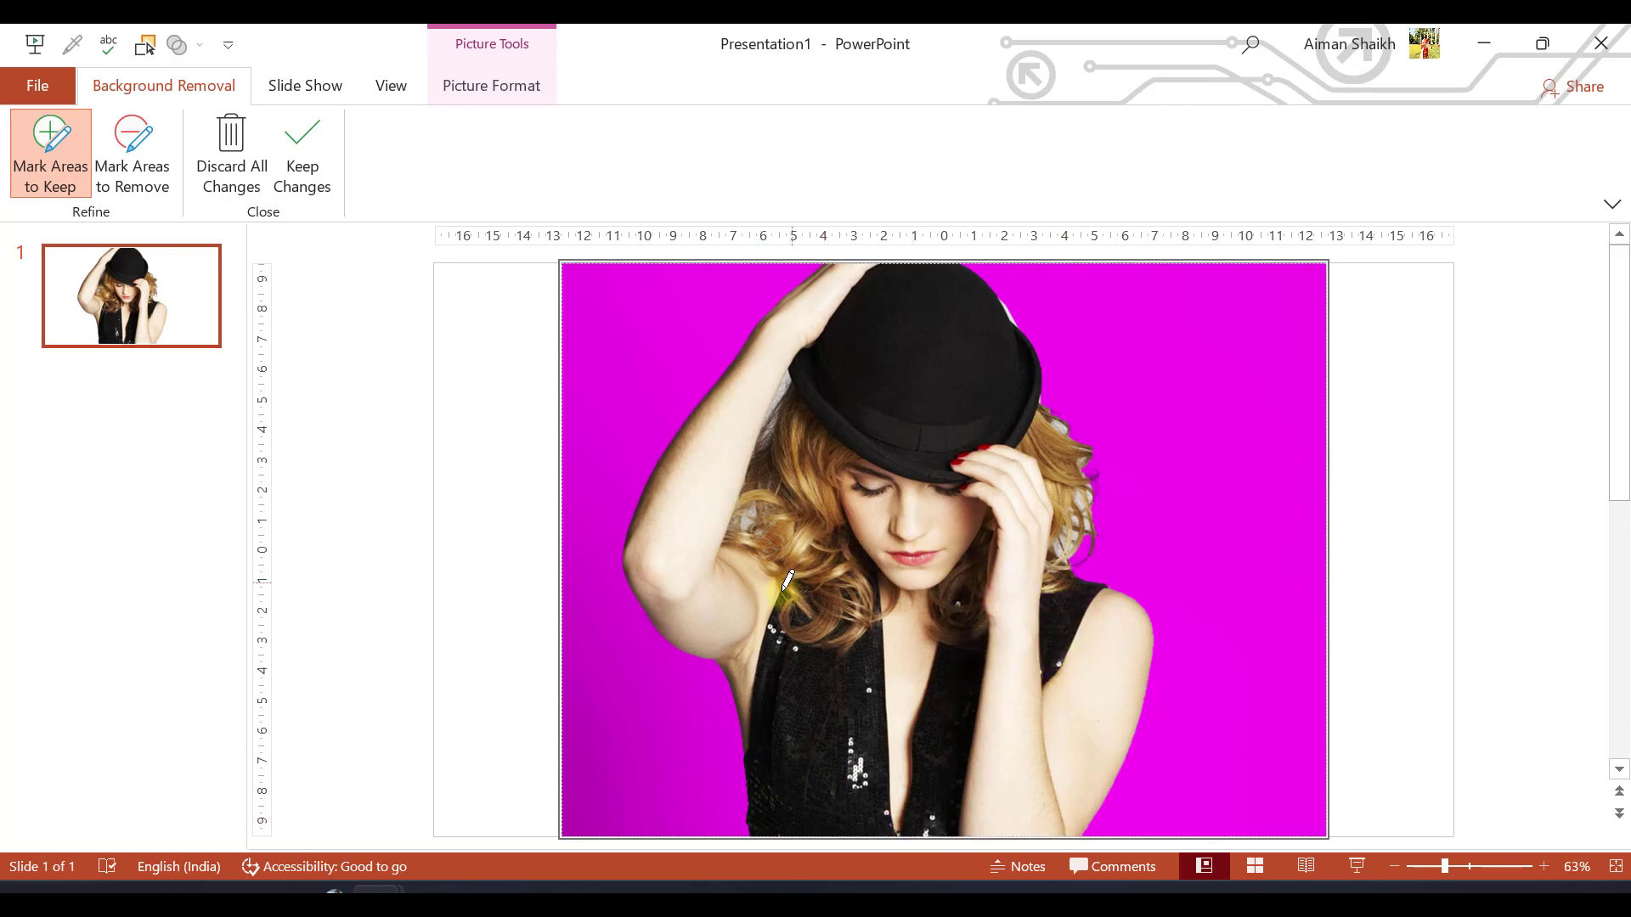
pyautogui.click(134, 151)
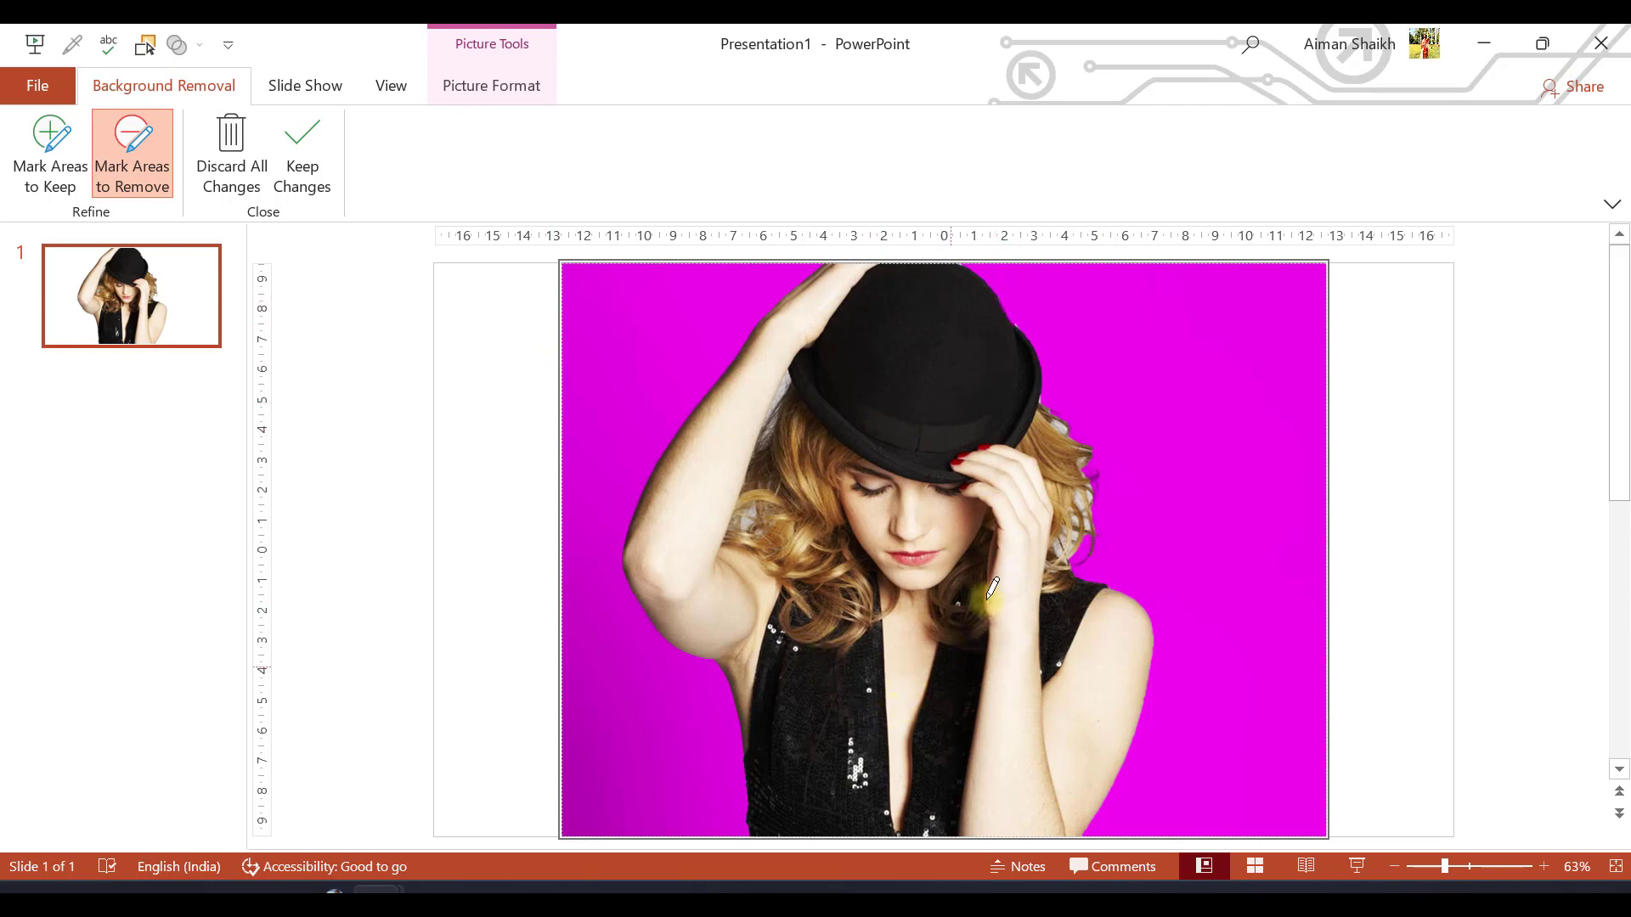
pyautogui.click(302, 161)
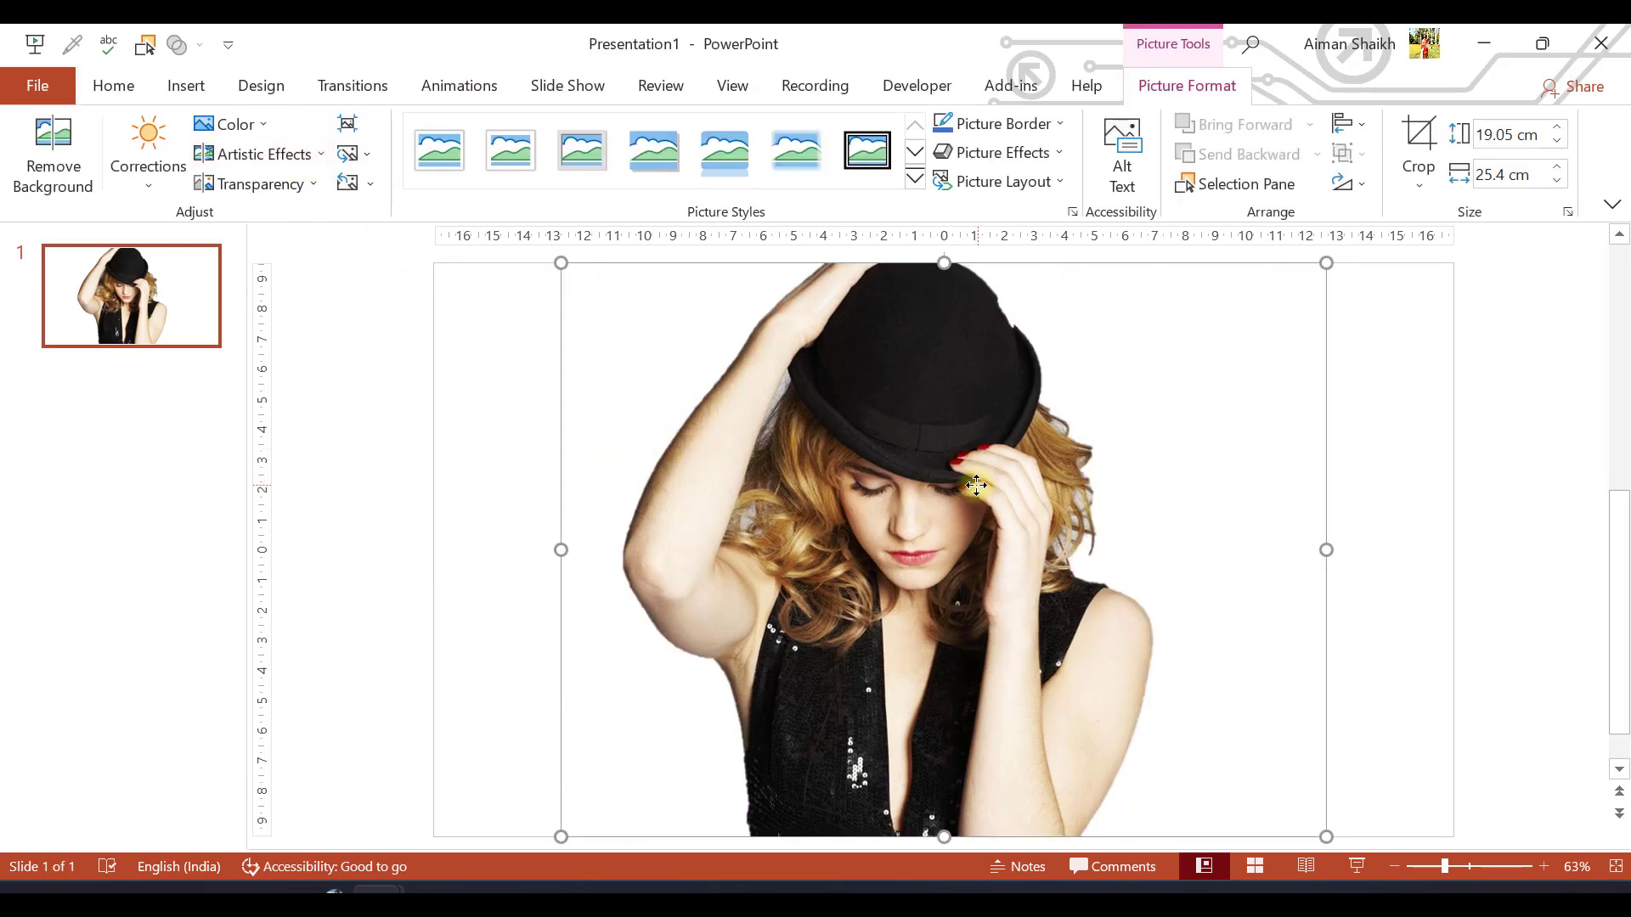
# Shift the cut-out picture slightly to the right on the slide
pyautogui.moveTo(976, 485)
pyautogui.mouseDown()
pyautogui.moveTo(765, 495)
pyautogui.moveTo(963, 509)
pyautogui.moveTo(952, 484)
pyautogui.mouseUp()
pyautogui.click(507, 416)
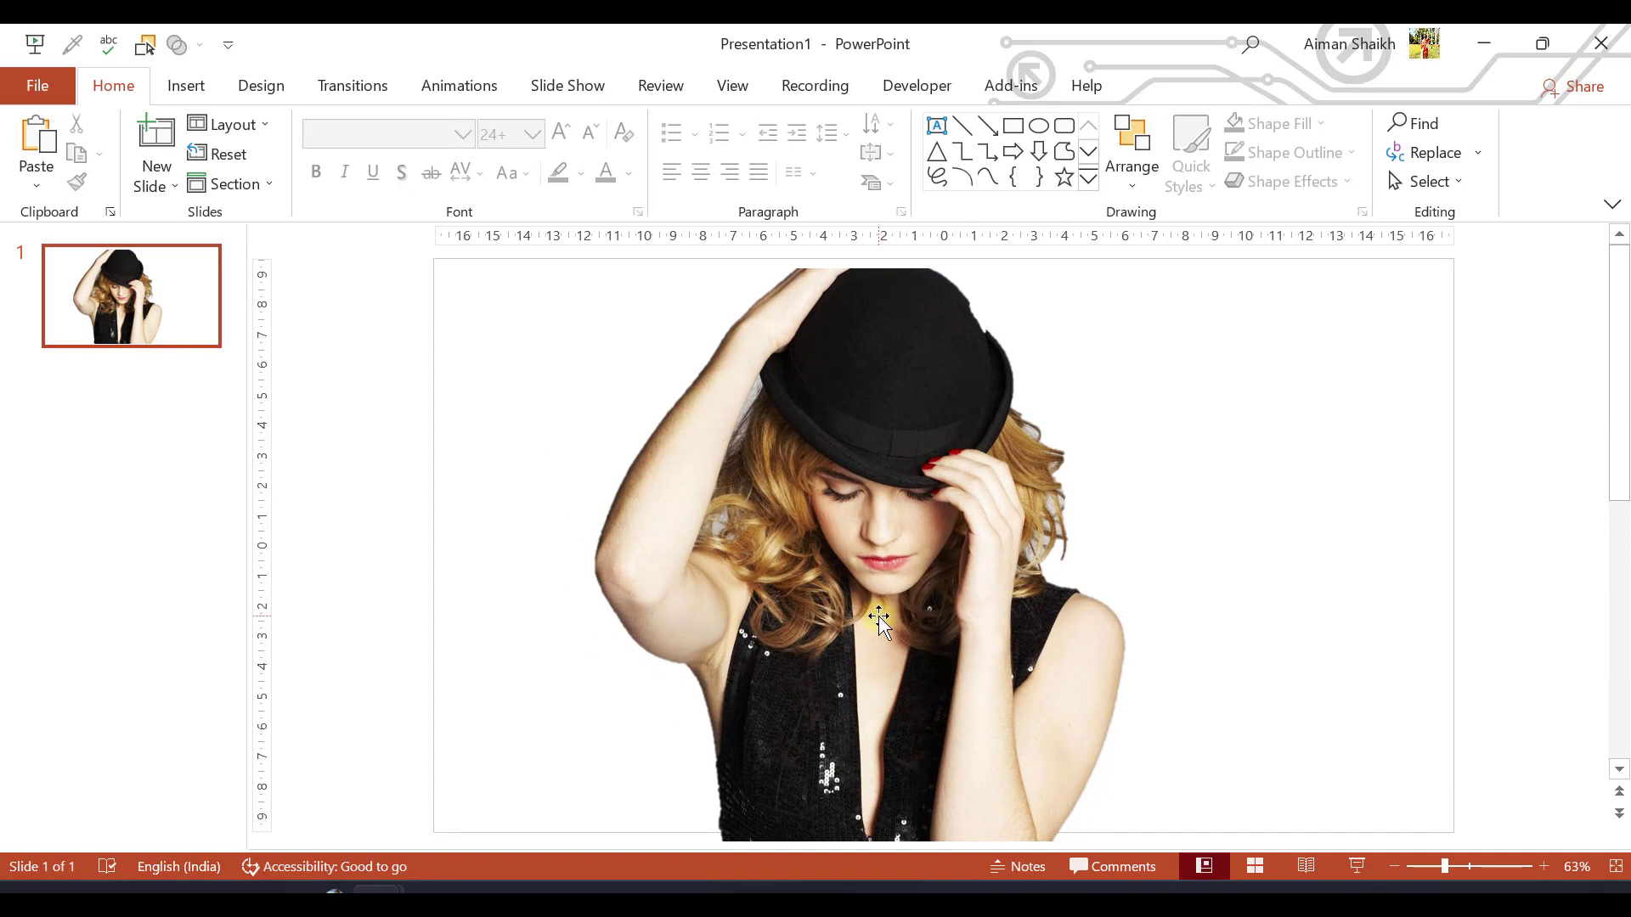
pyautogui.moveTo(879, 620); pyautogui.dragTo(926, 628)
pyautogui.click(546, 465)
# Format the slide background with a solid black fill
pyautogui.rightClick(507, 435)
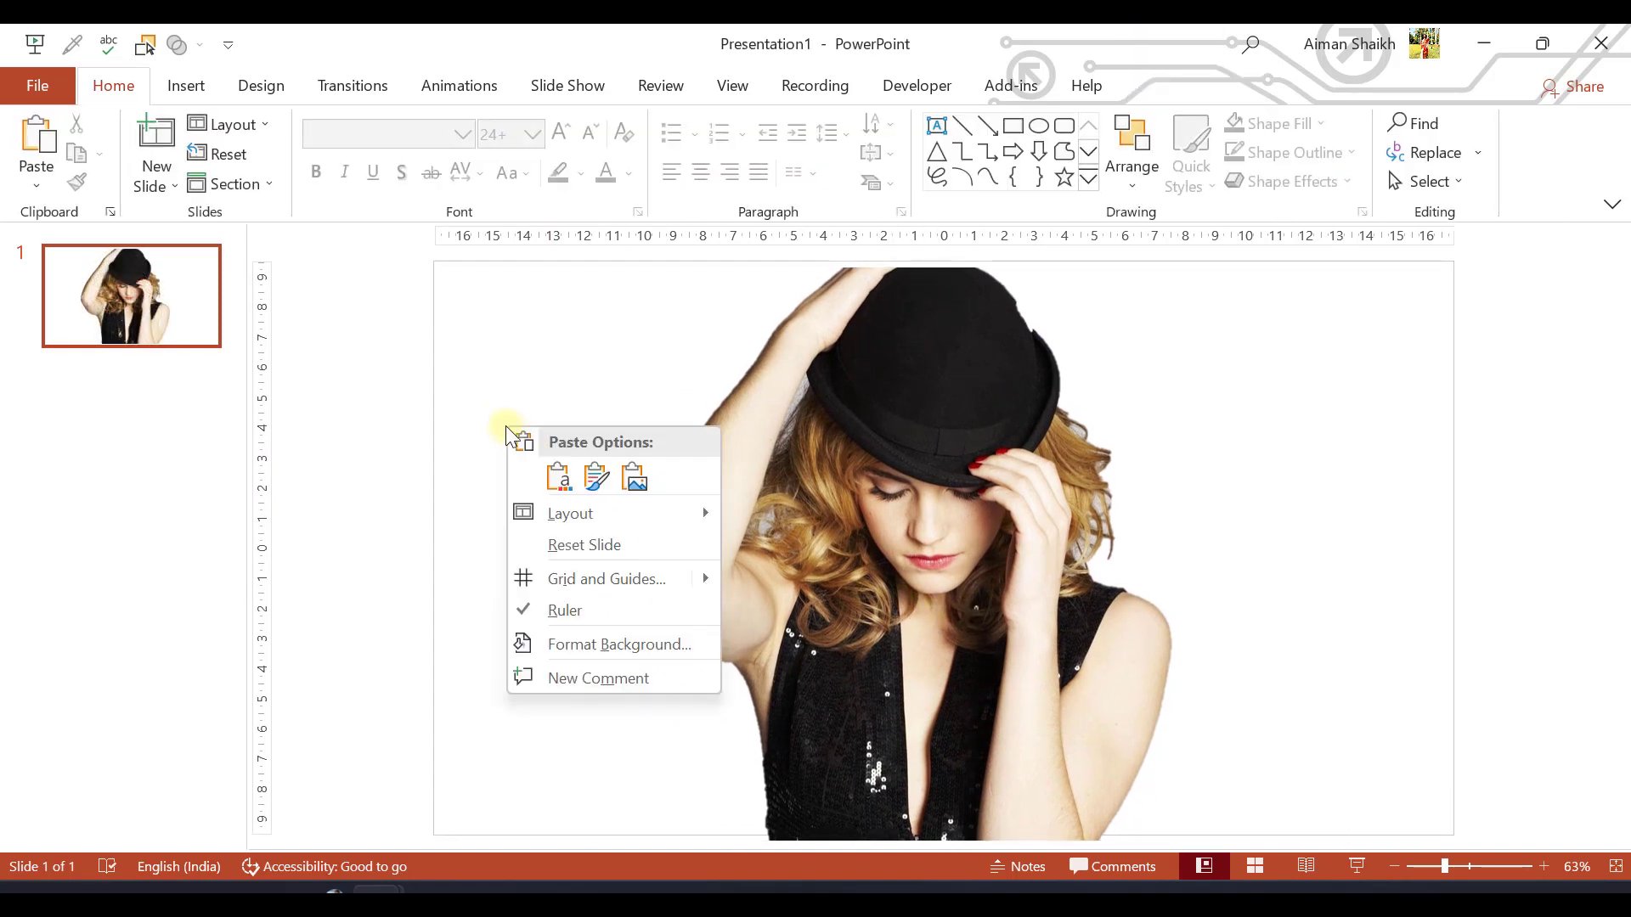
pyautogui.click(567, 644)
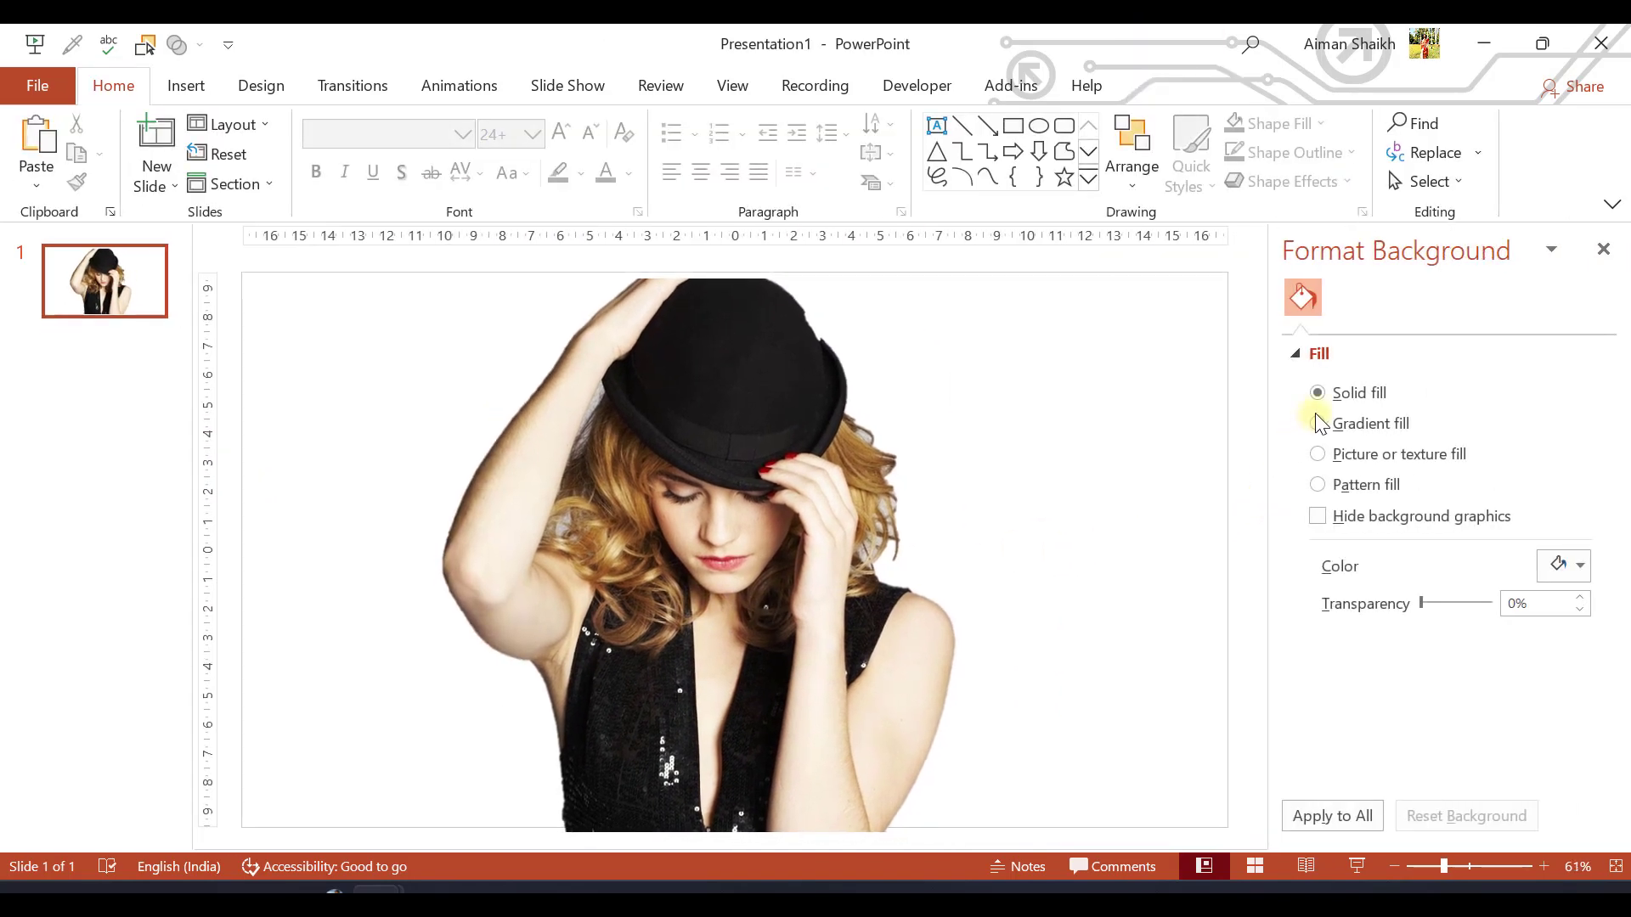
pyautogui.click(1559, 570)
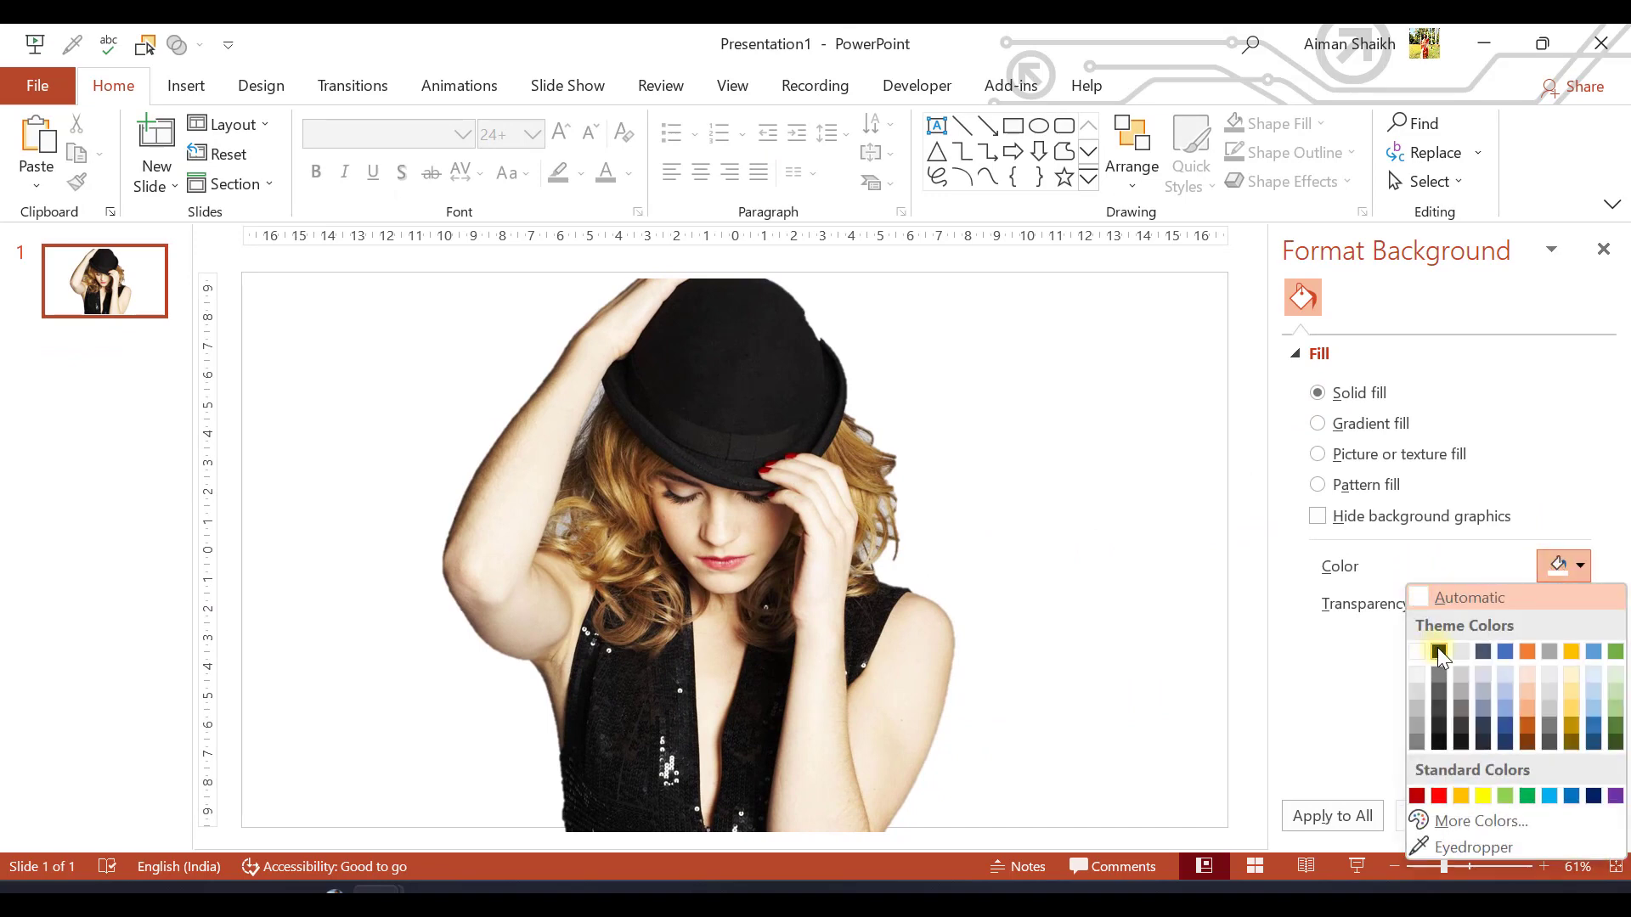
pyautogui.click(1437, 647)
# Nudge the cut-out picture to line up with the slide's top and bottom edges, and close the background formatting options
pyautogui.click(478, 574)
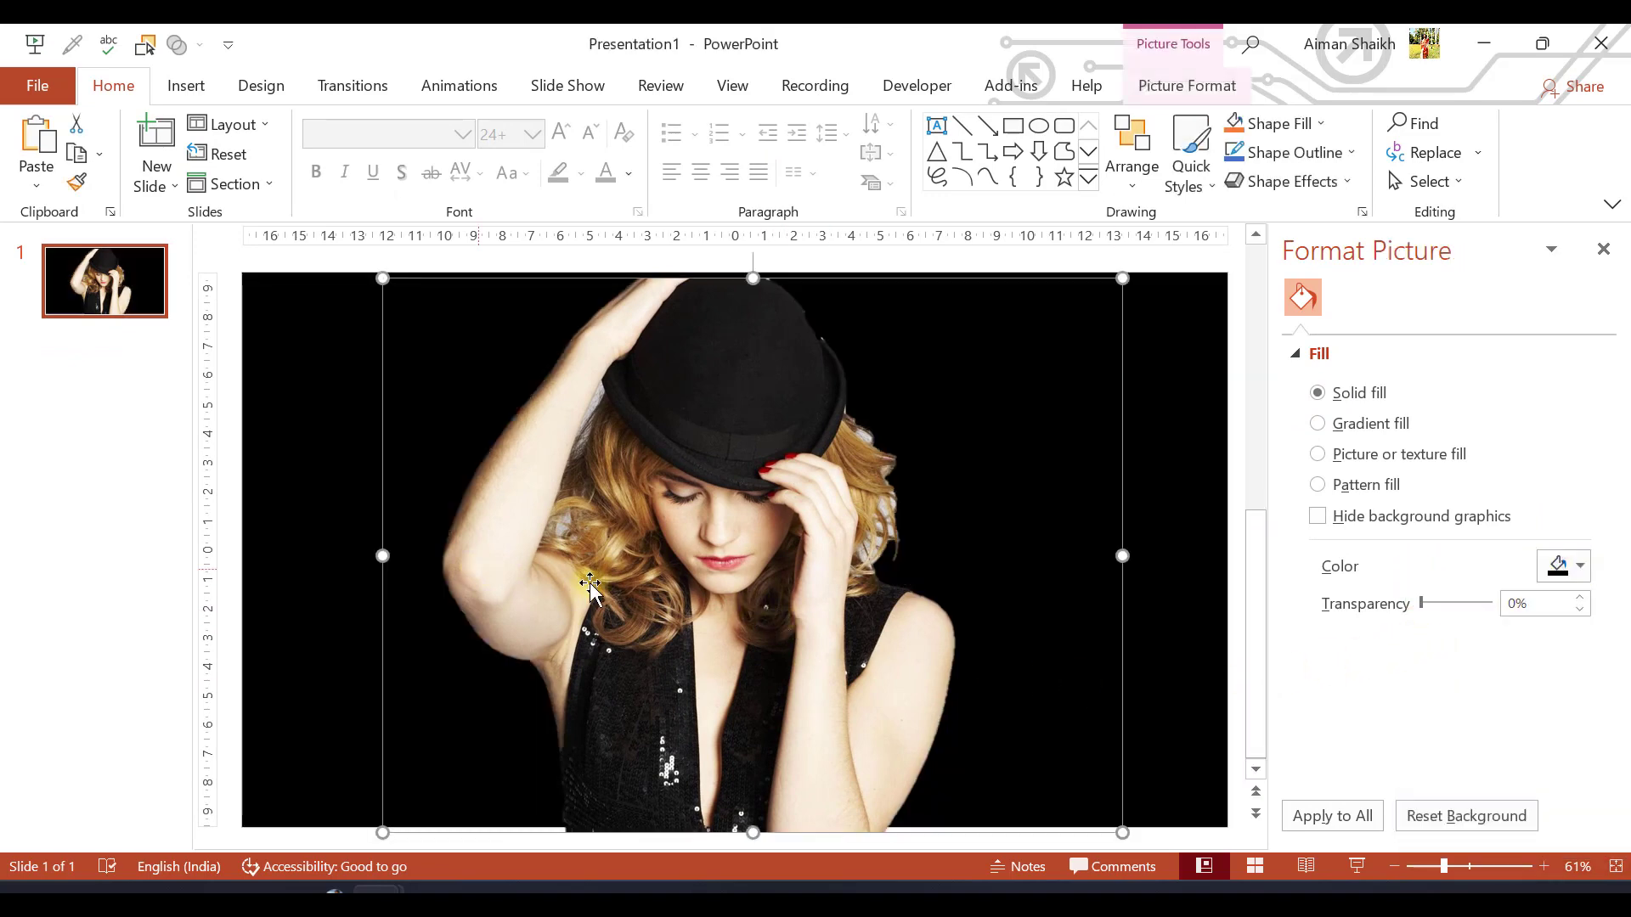
pyautogui.moveTo(841, 535); pyautogui.dragTo(855, 534)
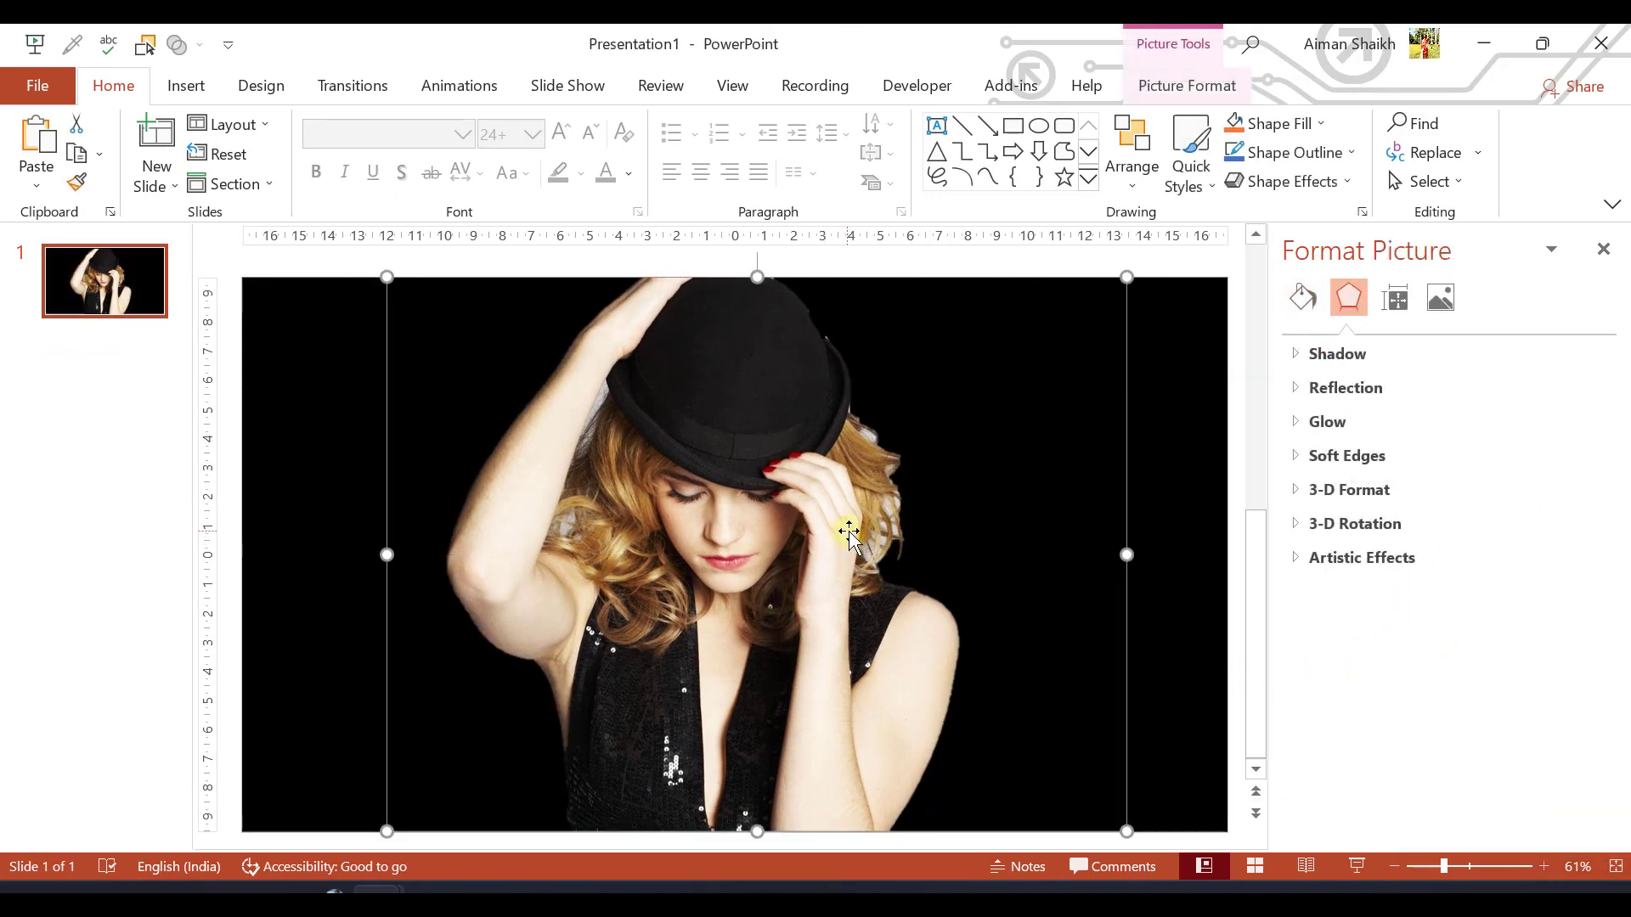
pyautogui.click(367, 643)
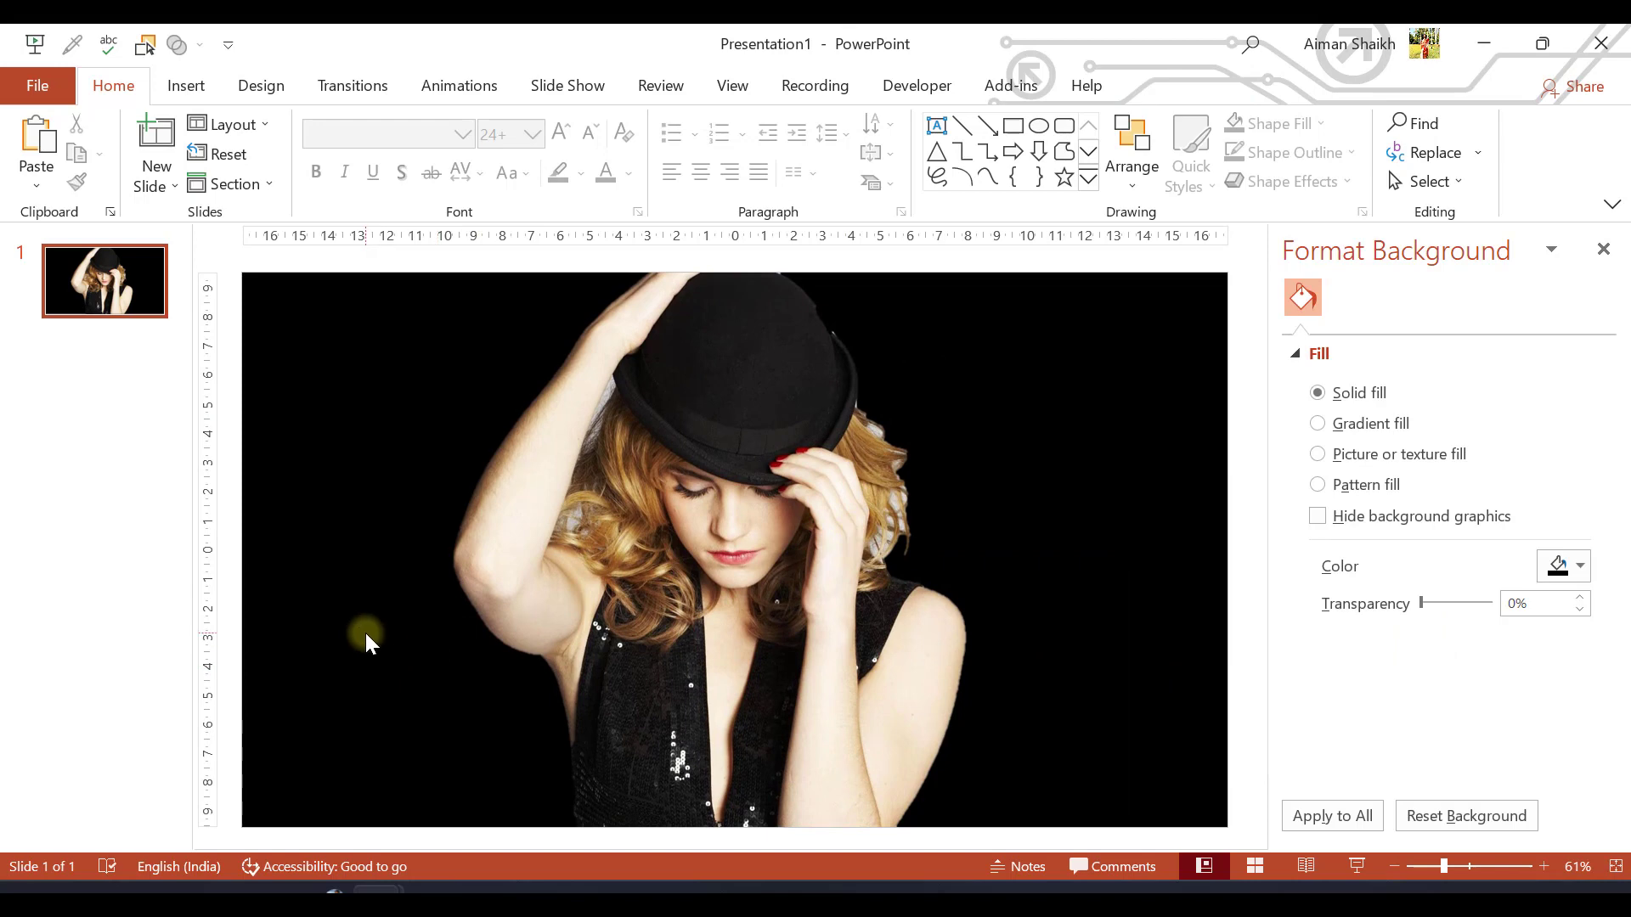
pyautogui.click(1614, 247)
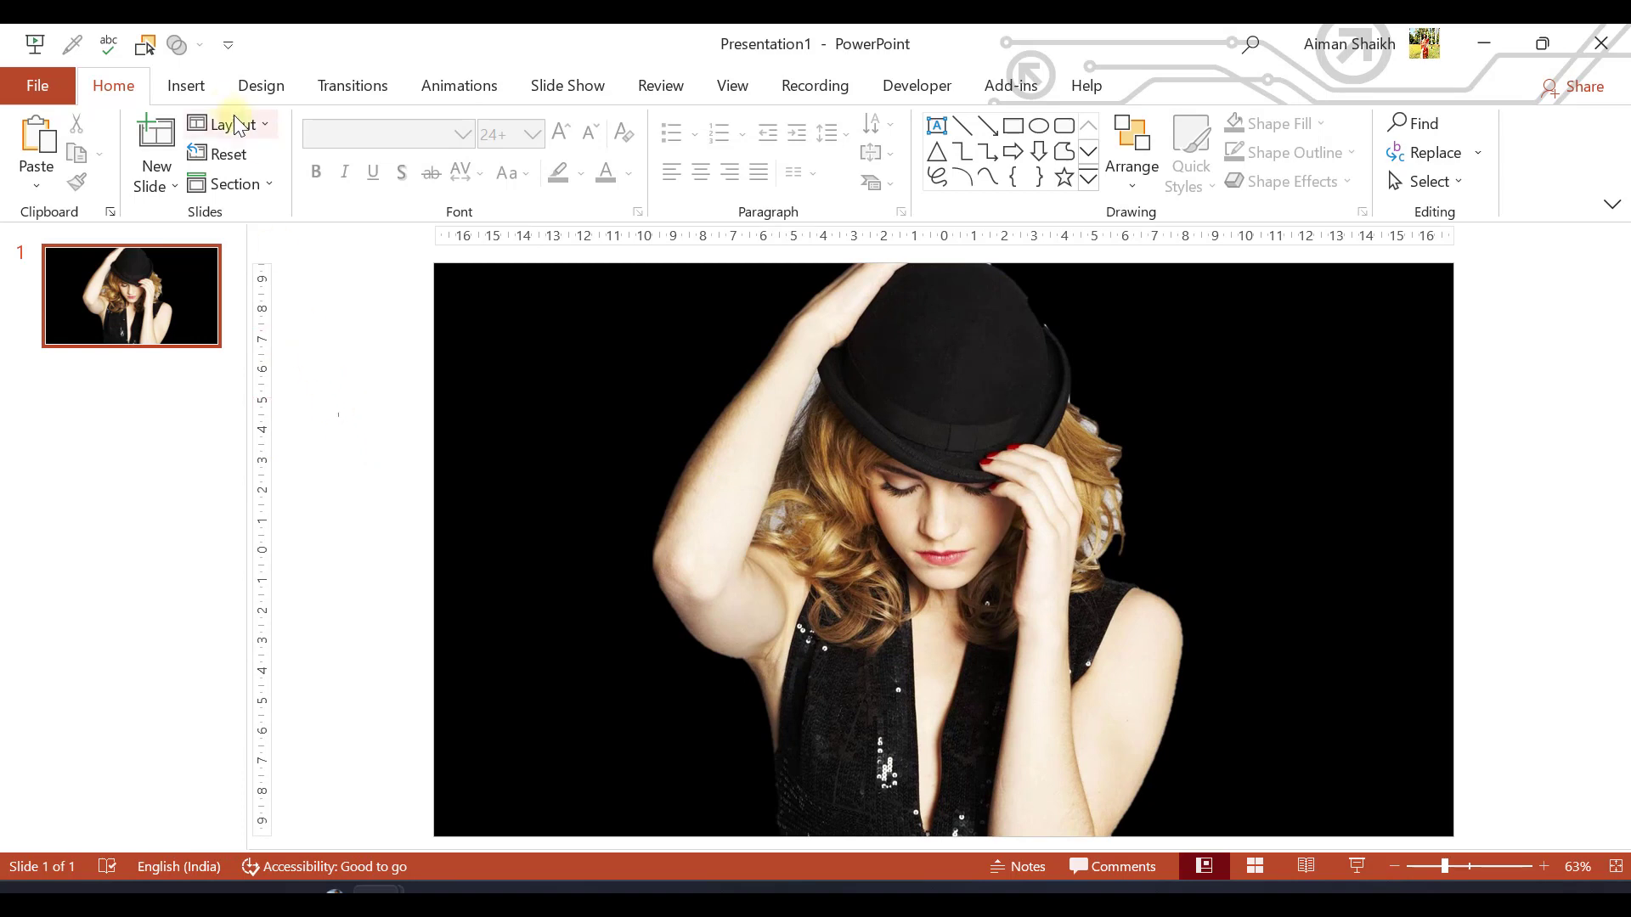
# Insert a text box at the slide's left edge with the text "glamour"
pyautogui.click(186, 85)
pyautogui.click(1036, 148)
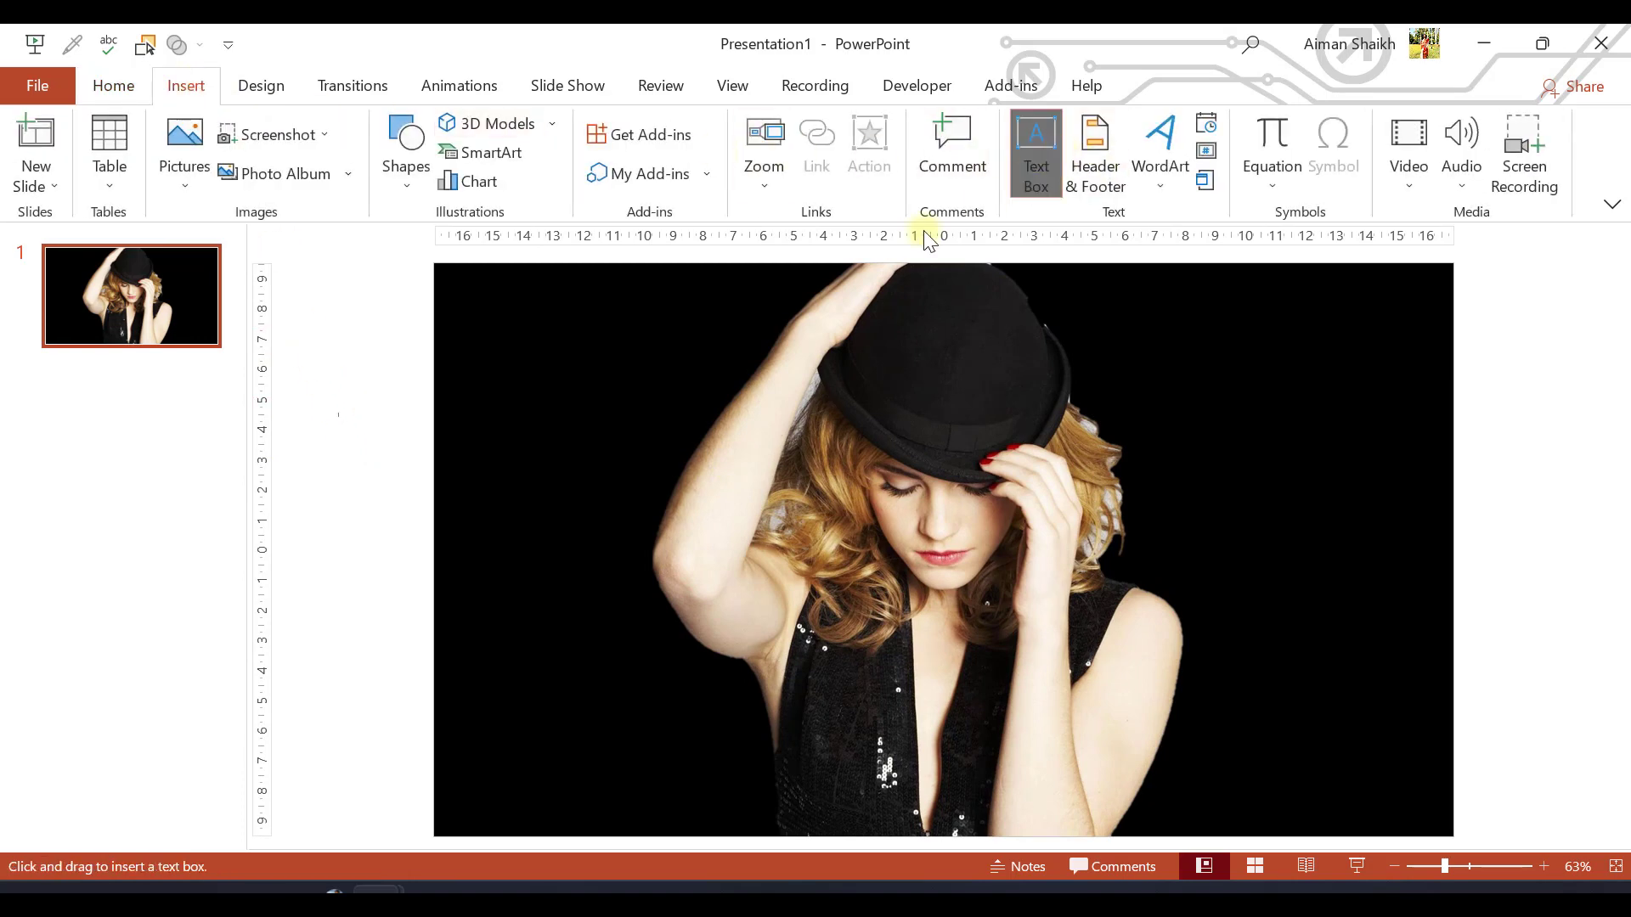
pyautogui.click(399, 475)
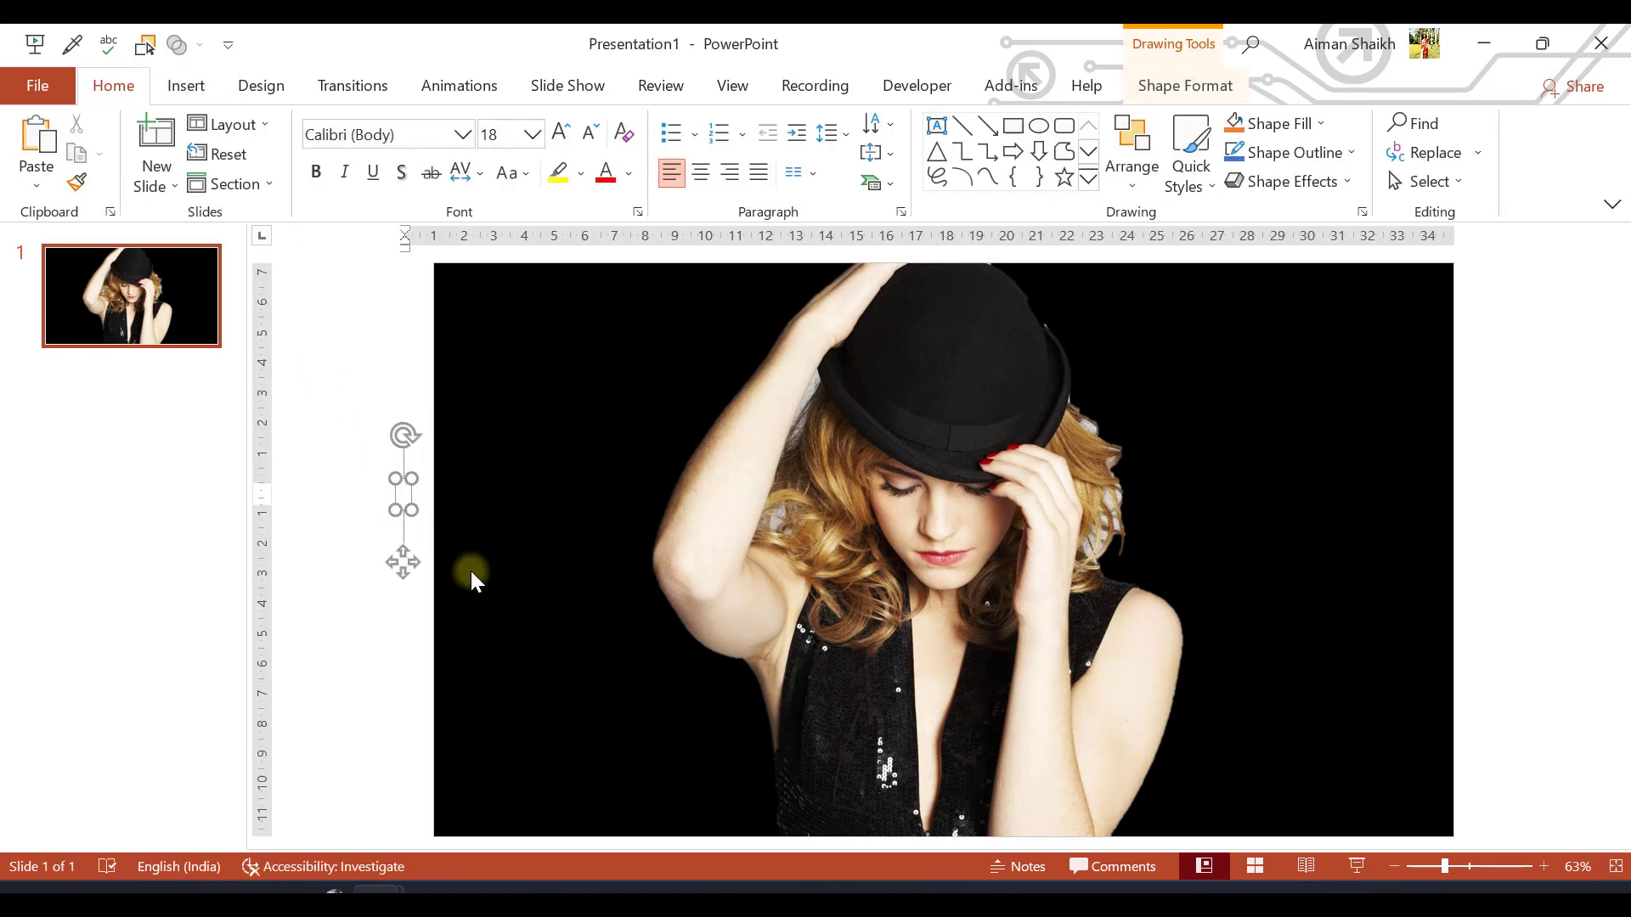
pyautogui.write('glamour')
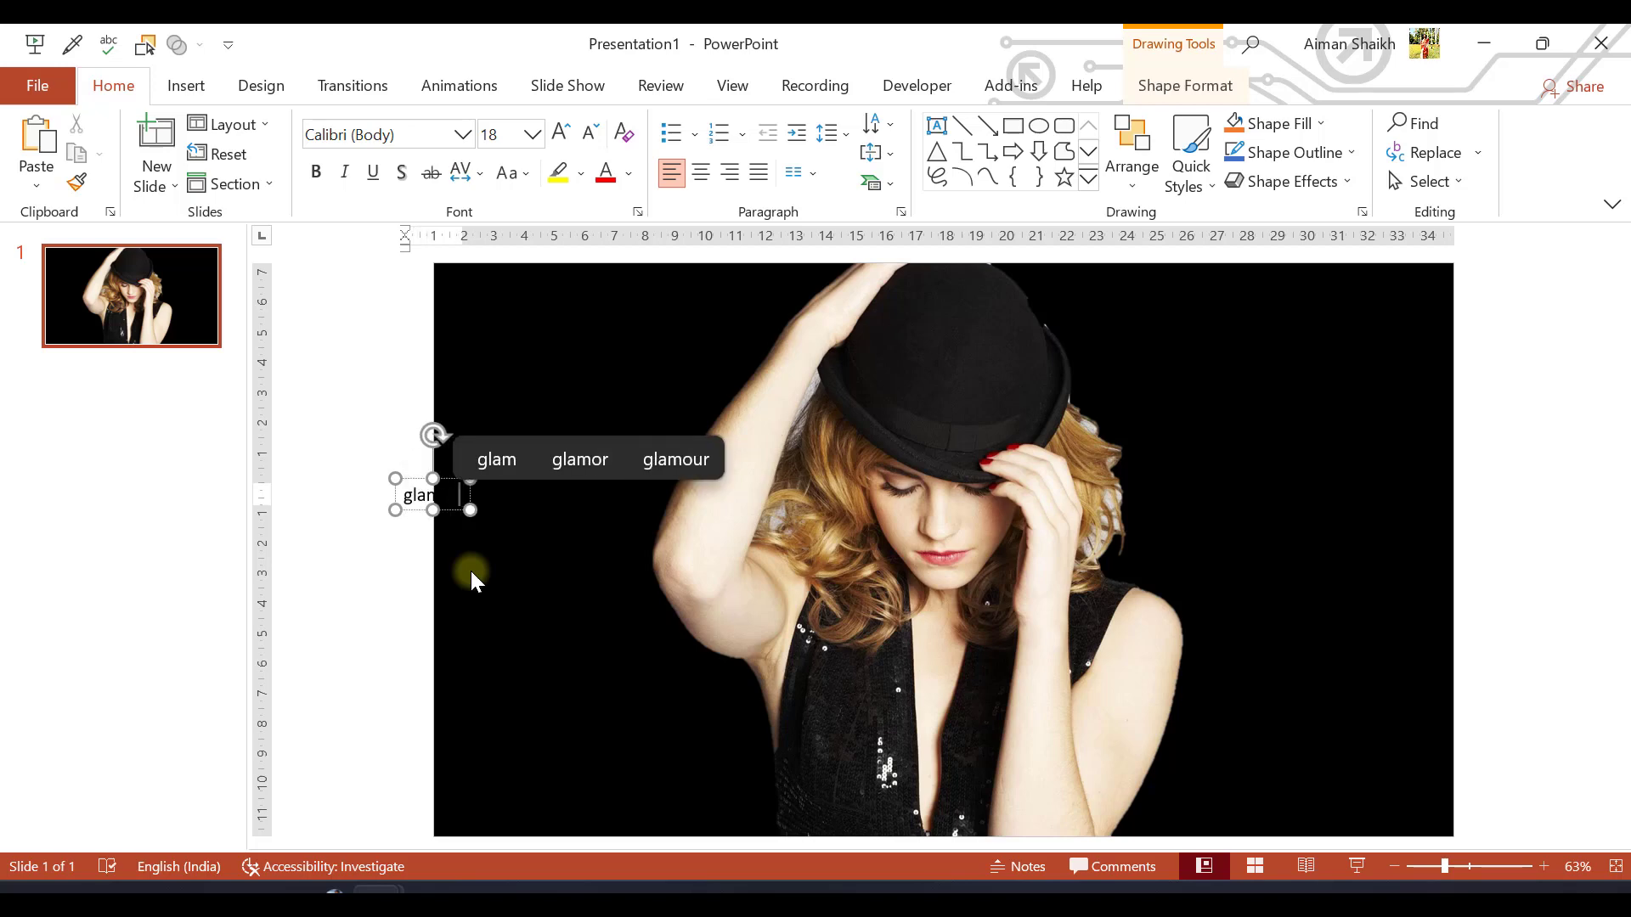
# Color the "glamour" text white and move it onto the black area beside the raised arm
pyautogui.click(393, 485)
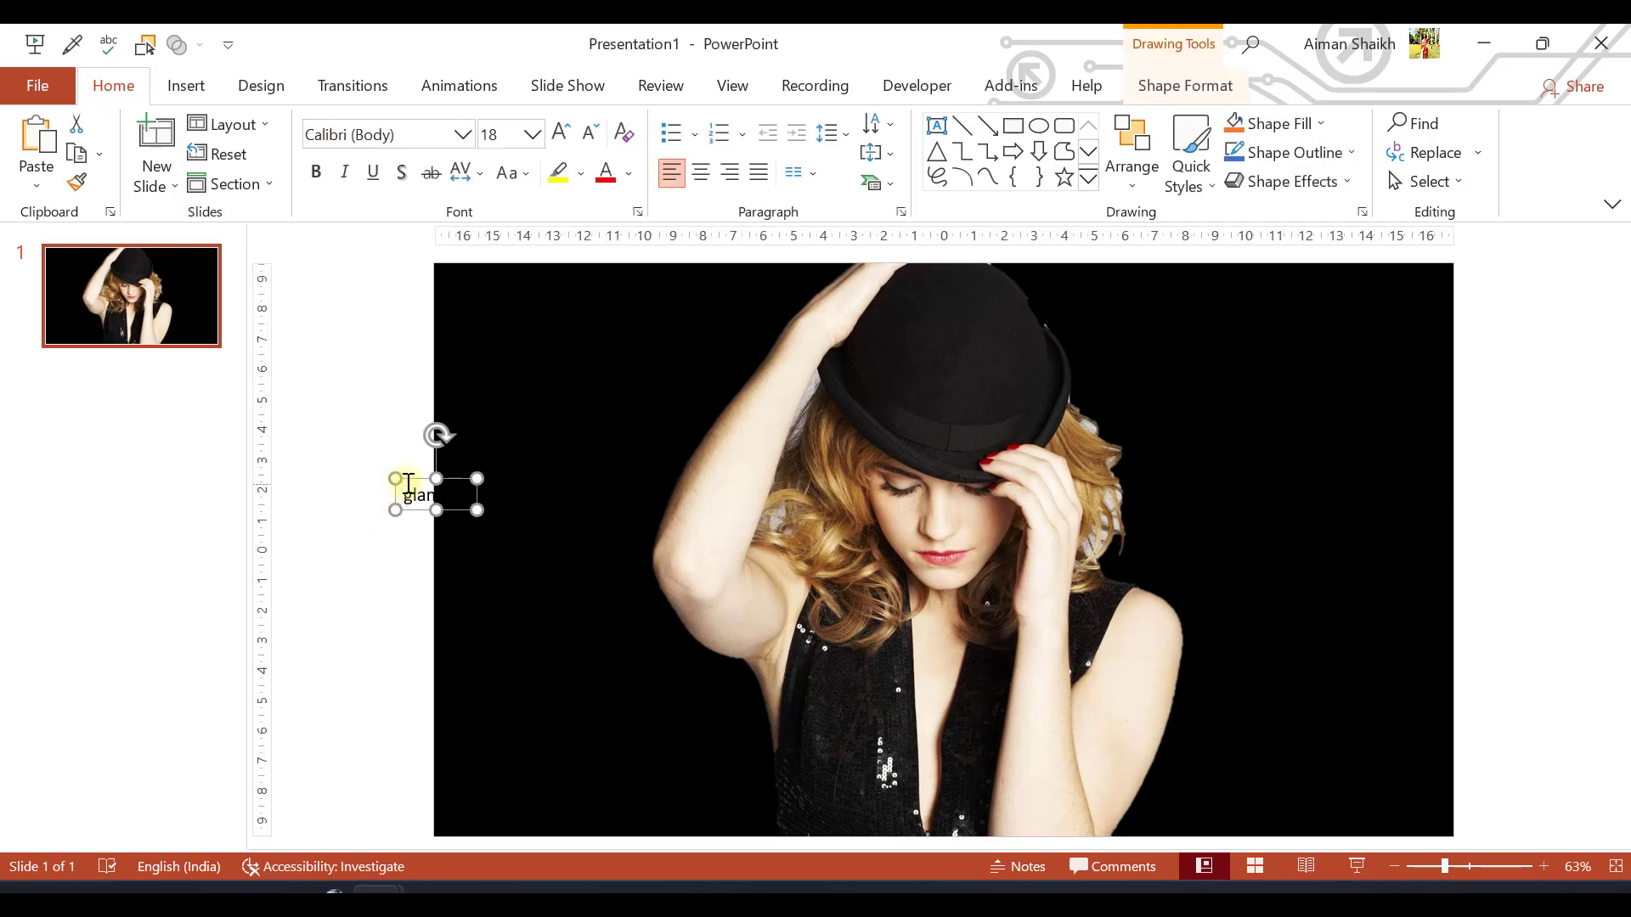
pyautogui.click(626, 174)
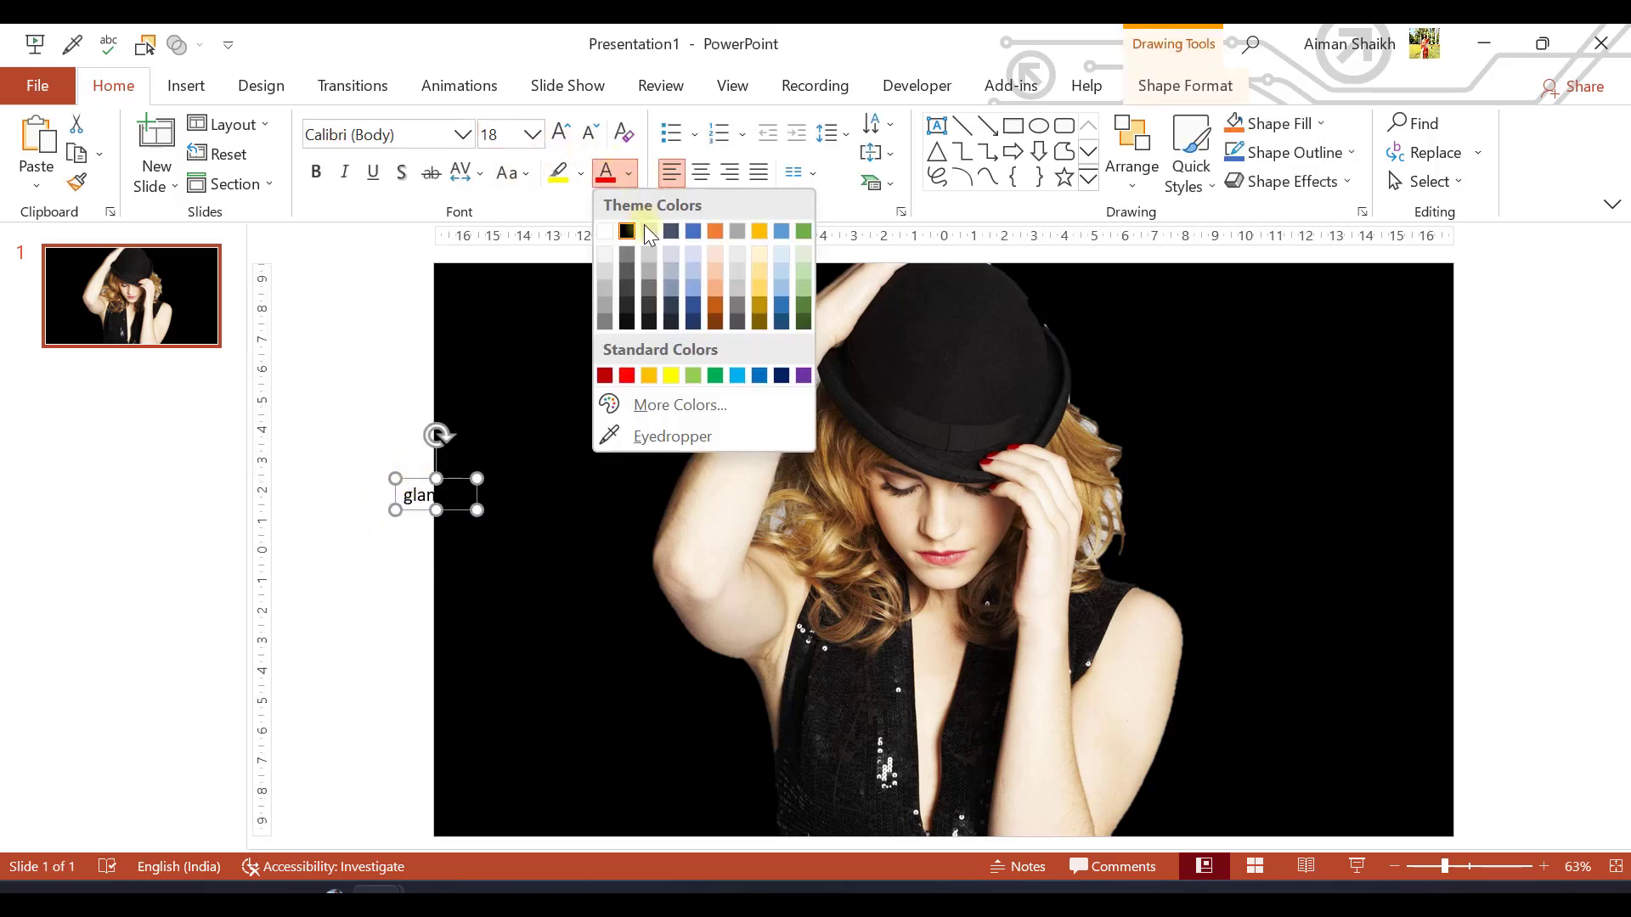
pyautogui.click(599, 232)
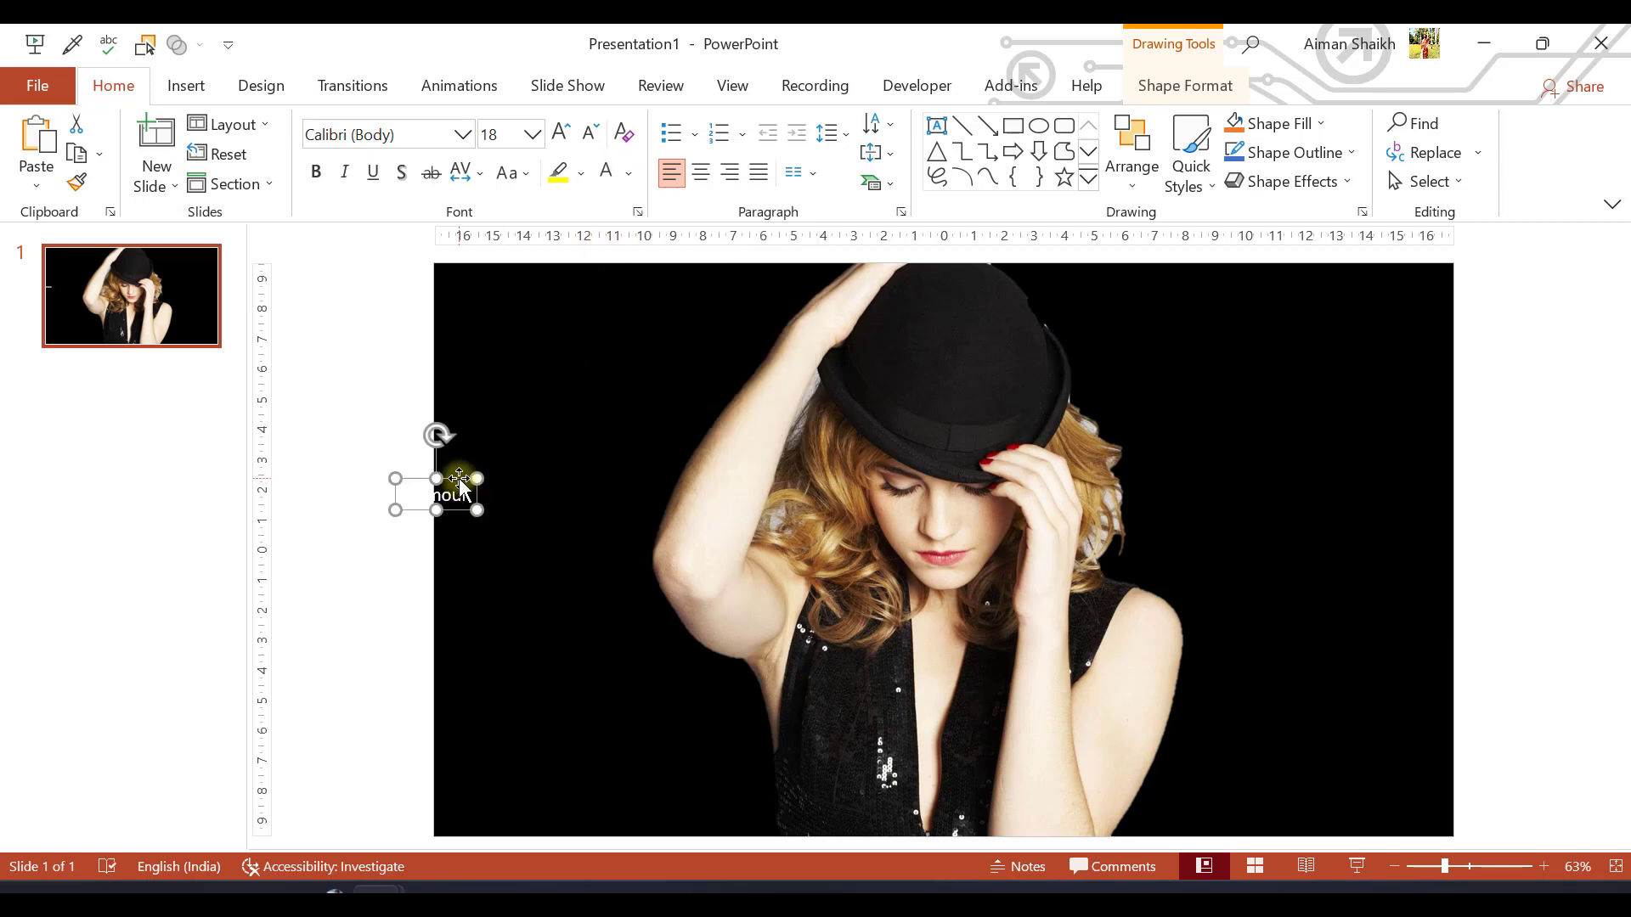
pyautogui.moveTo(459, 477); pyautogui.dragTo(598, 460)
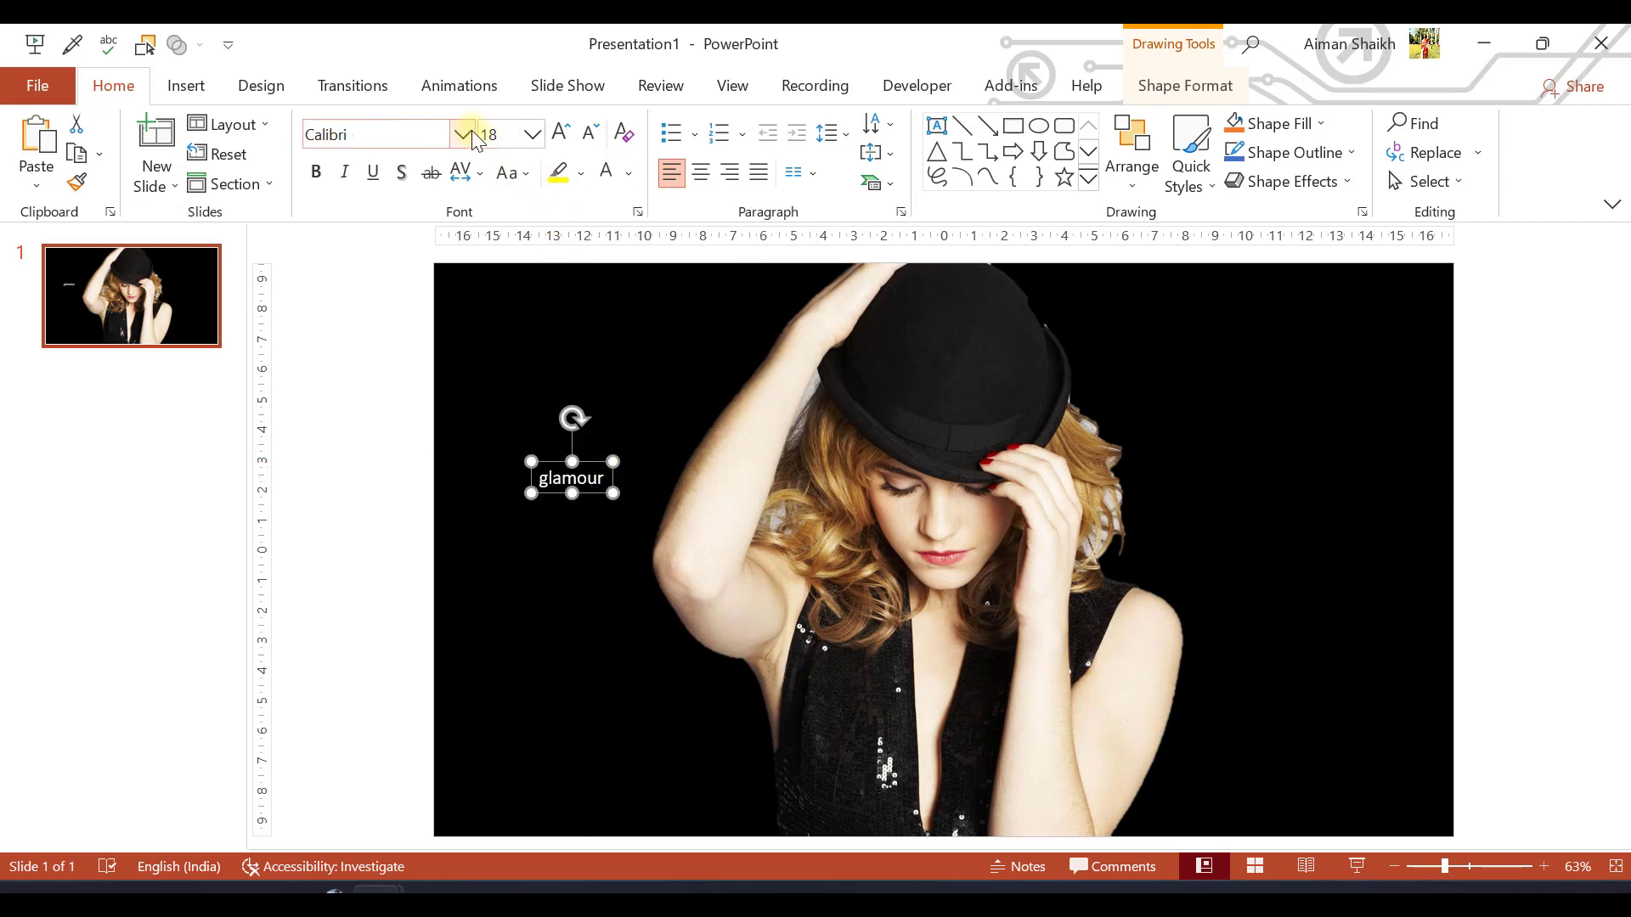
# Change the font of the "glamour" text to Begok v15
pyautogui.click(462, 134)
pyautogui.scroll(-2, 387, 543)
pyautogui.scroll(-3, 386, 544)
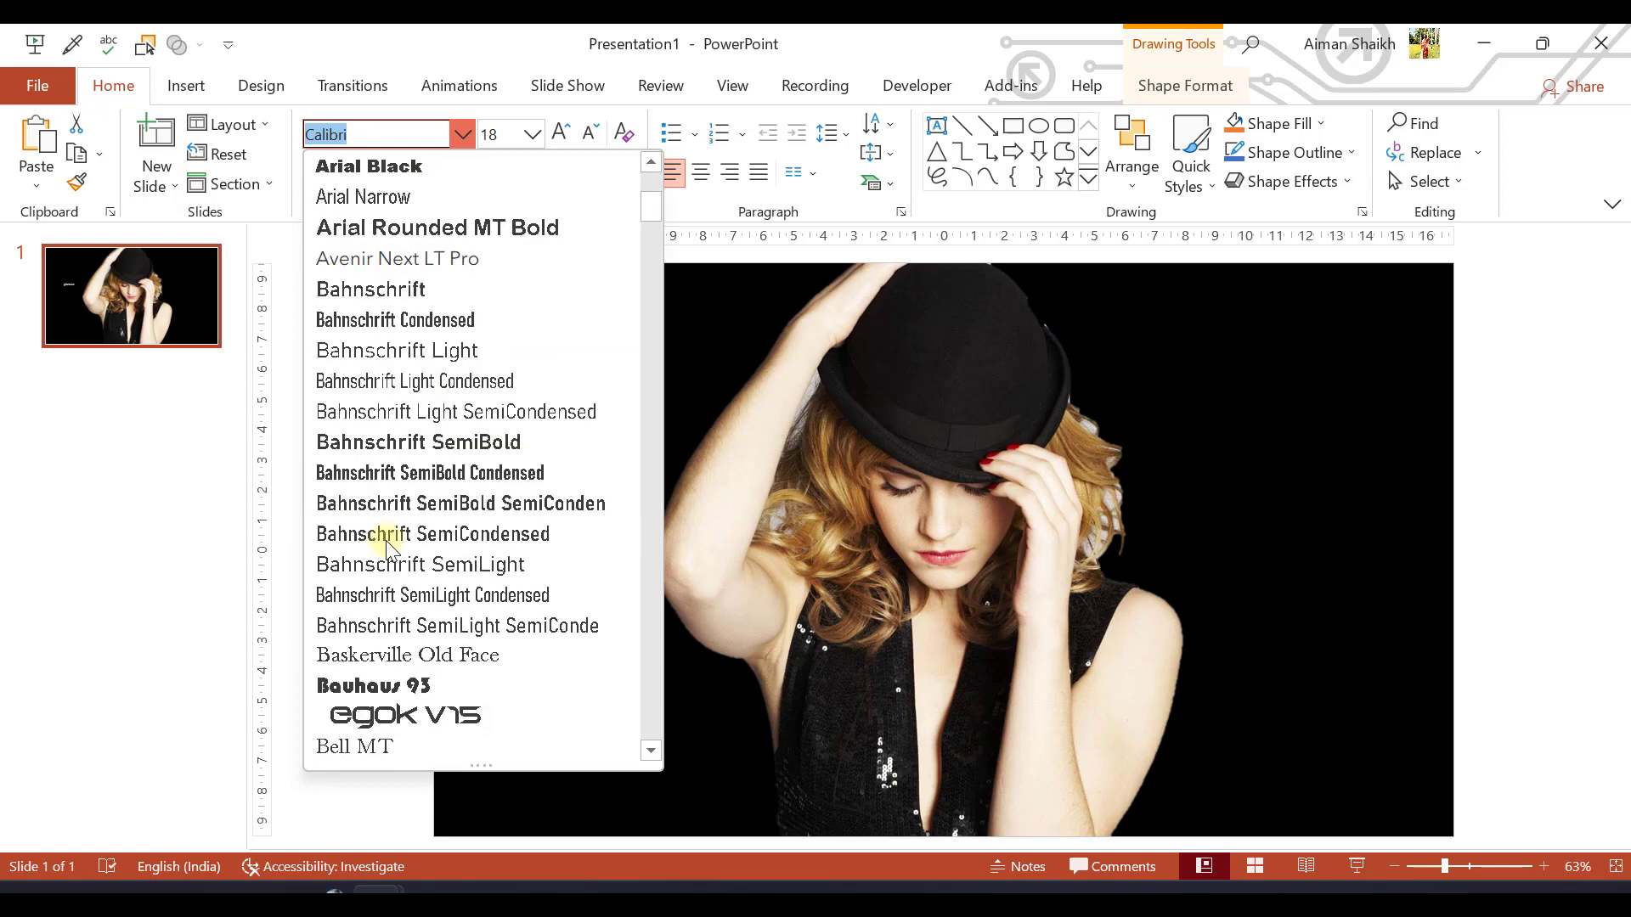
pyautogui.click(379, 629)
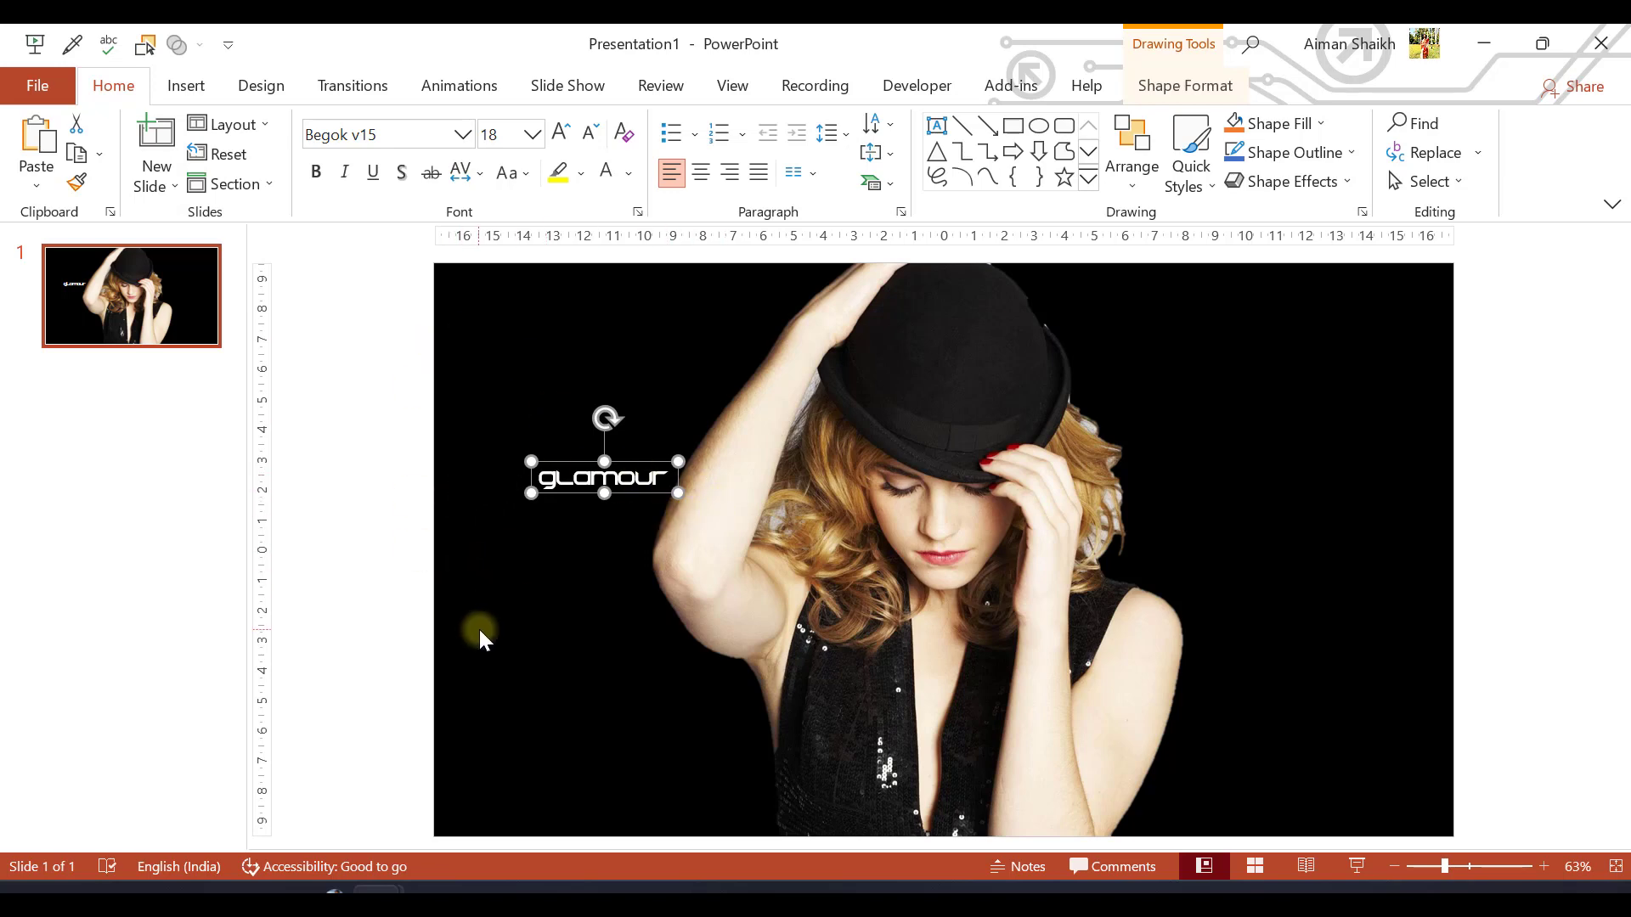
# Move the "glamour" text up and to the left, and enlarge its font size to 115
pyautogui.moveTo(582, 462); pyautogui.dragTo(541, 419)
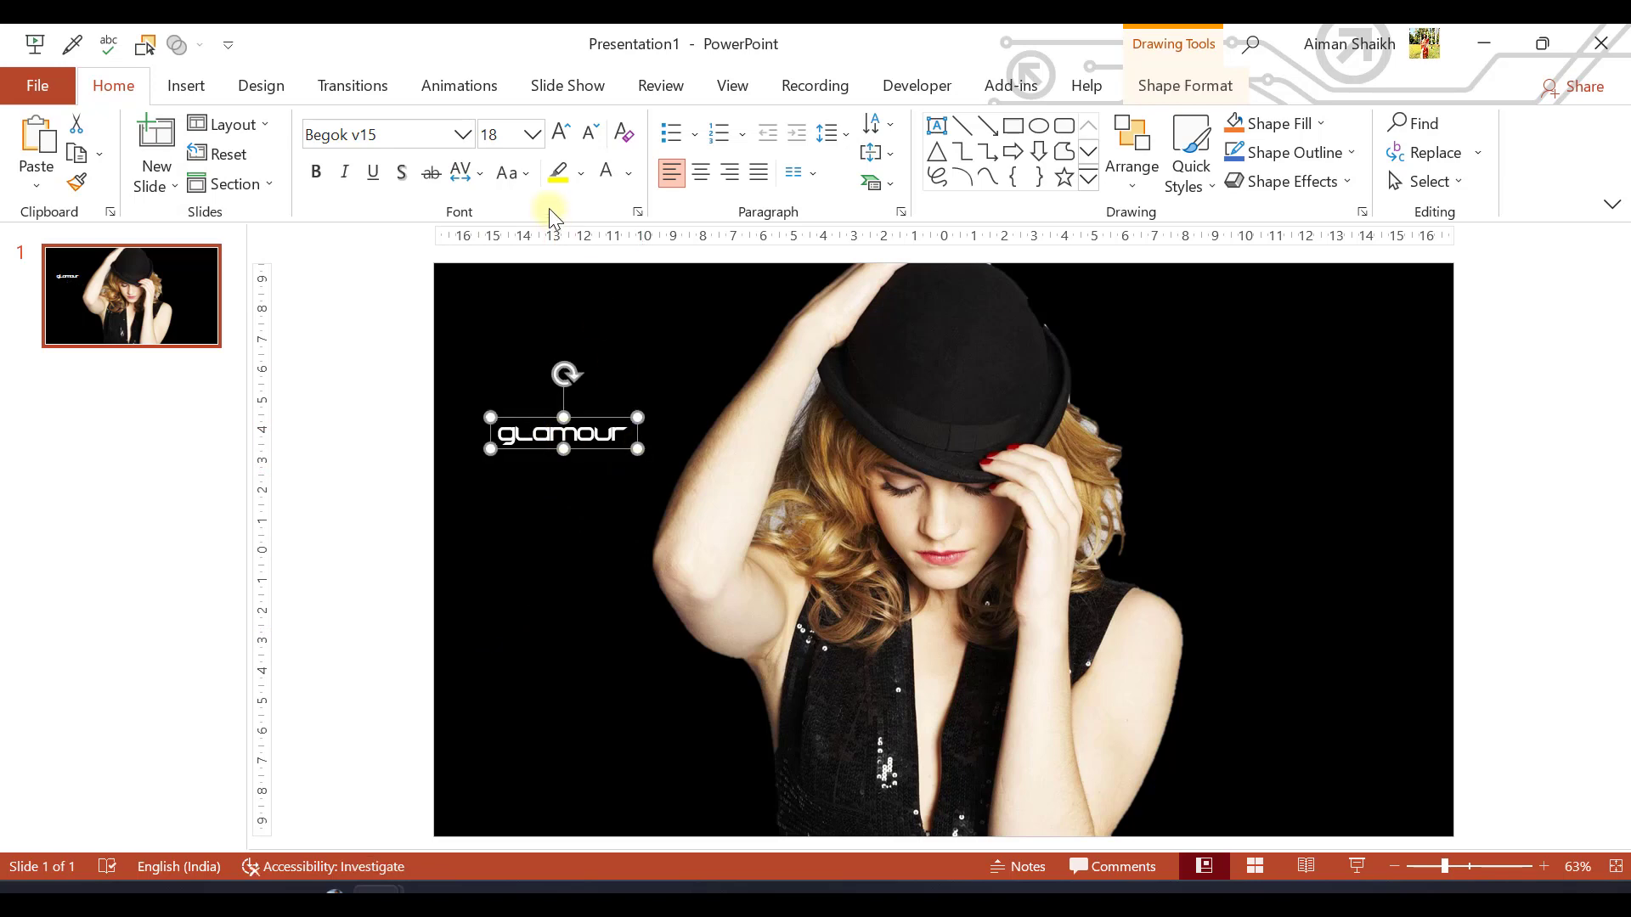
pyautogui.click(561, 134)
pyautogui.click(561, 133)
pyautogui.click(561, 133)
pyautogui.click(561, 133)
pyautogui.click(560, 134)
pyautogui.click(561, 133)
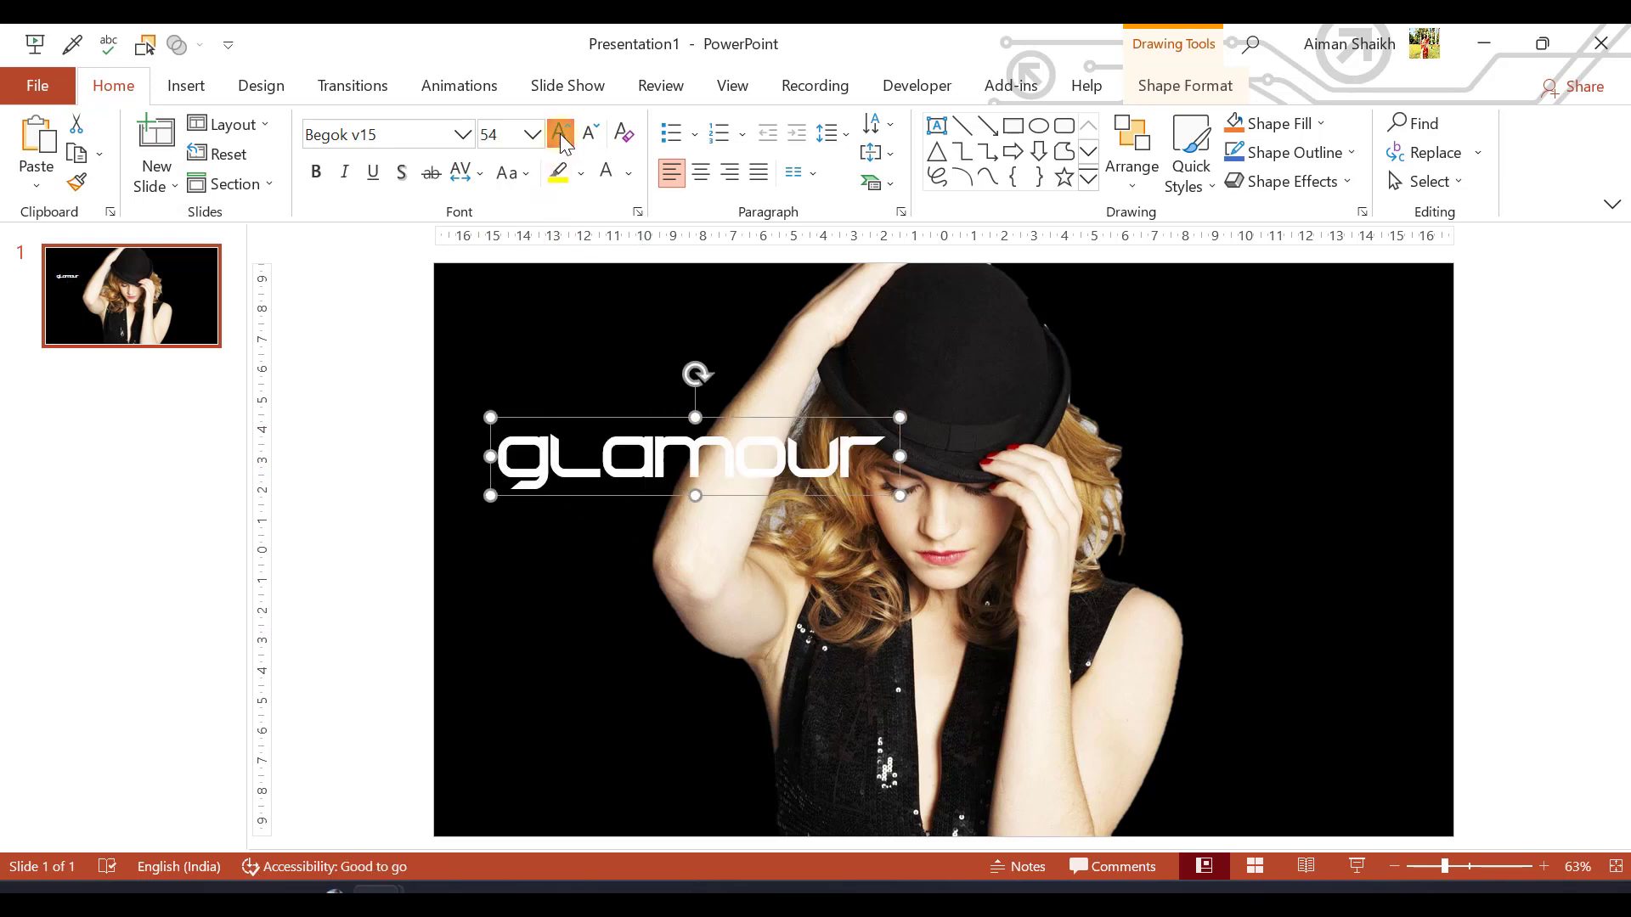
pyautogui.click(561, 133)
pyautogui.click(560, 133)
pyautogui.click(561, 133)
pyautogui.click(561, 133)
pyautogui.click(560, 133)
pyautogui.click(560, 133)
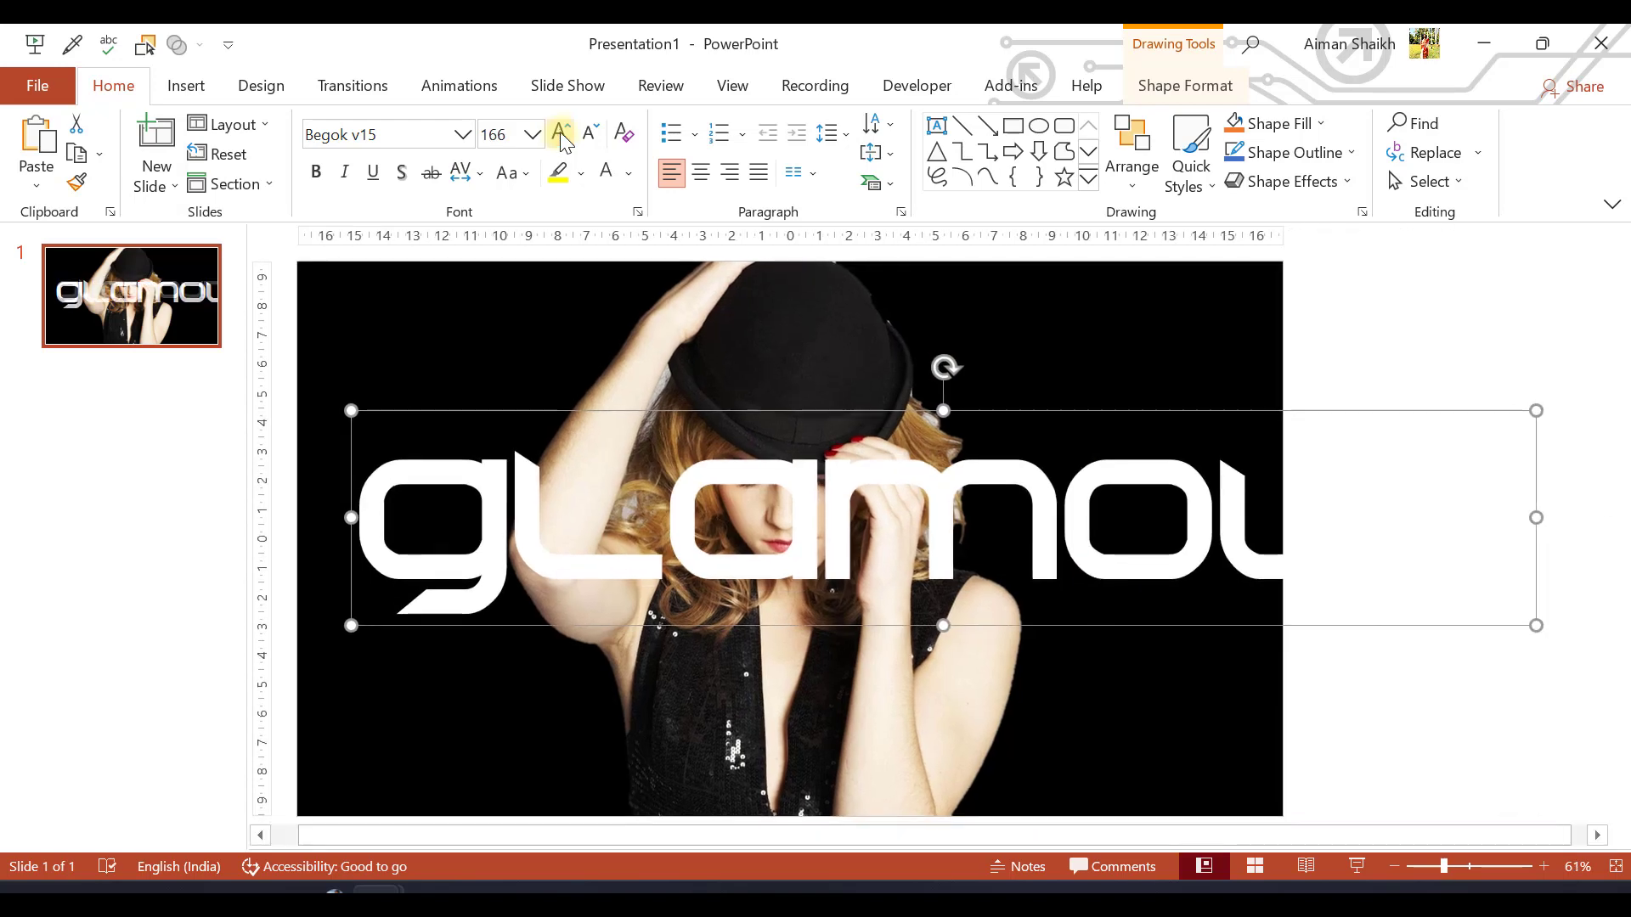
pyautogui.click(589, 134)
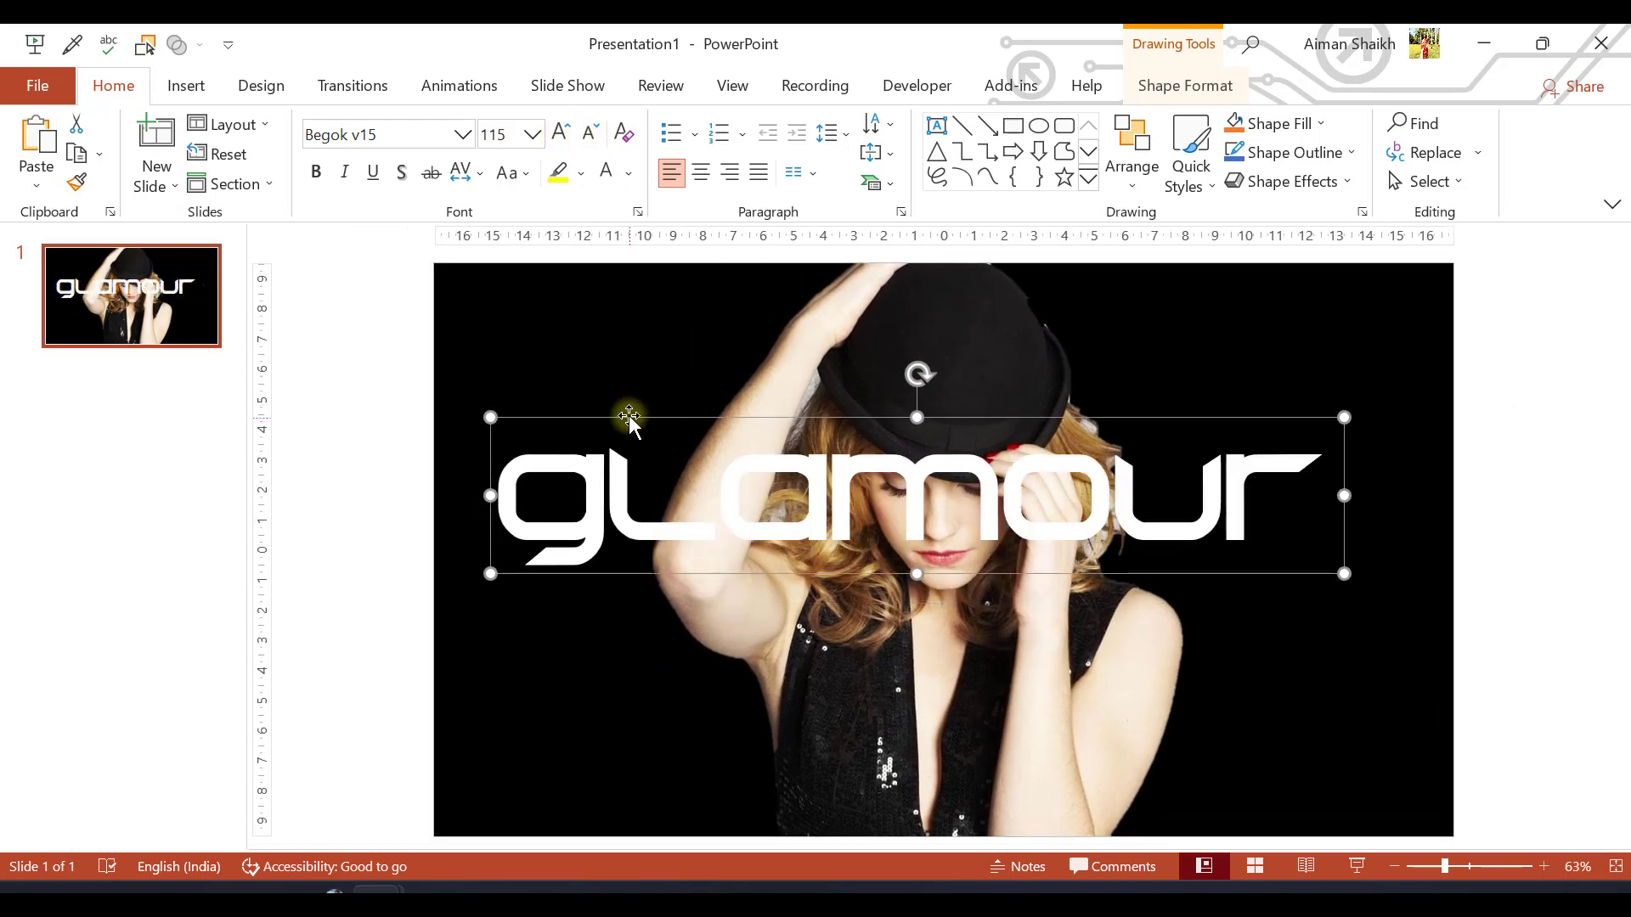
# Set the "glamour" text's font size to 130 and reposition it across the middle of the slide
pyautogui.moveTo(633, 417); pyautogui.dragTo(645, 464)
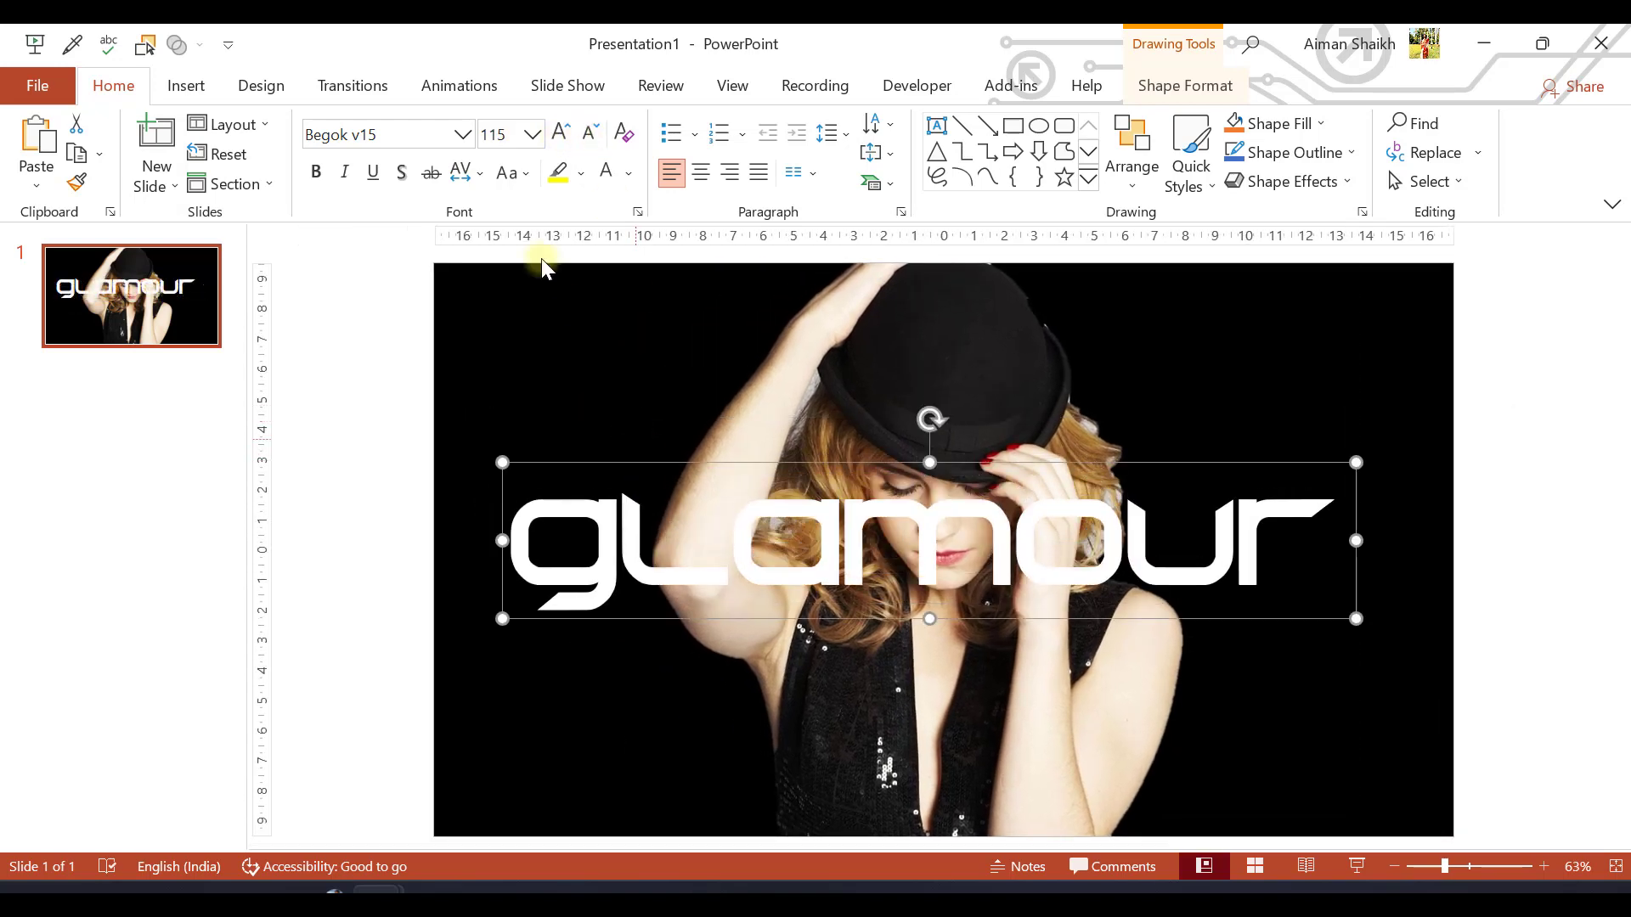
pyautogui.click(514, 134)
pyautogui.write('130')
pyautogui.press('Return')
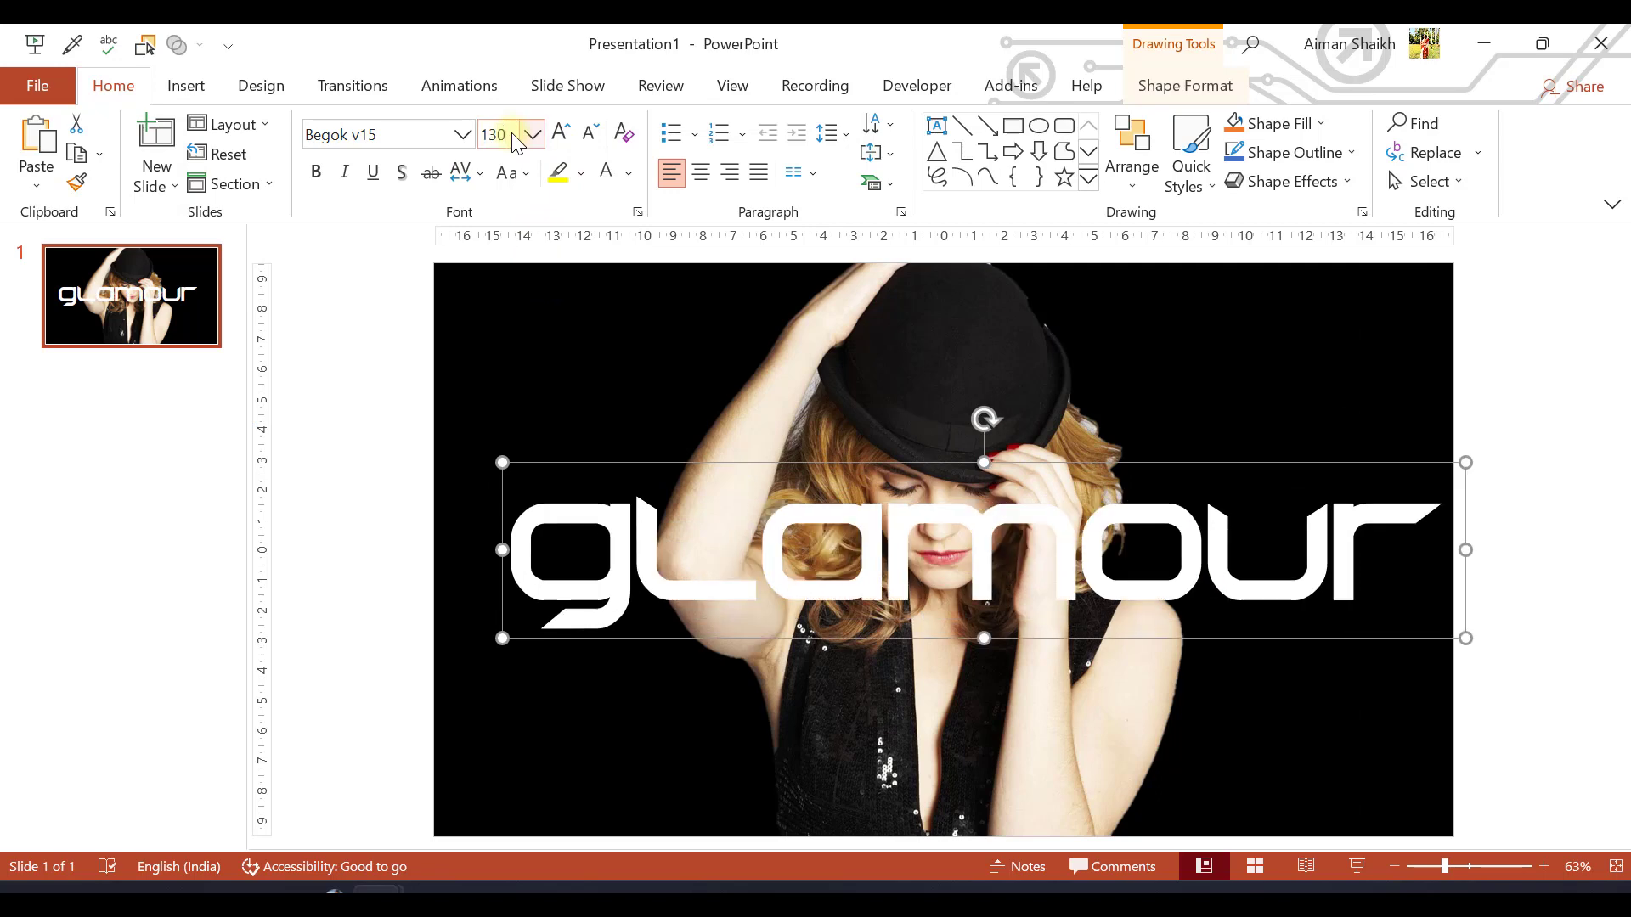
pyautogui.moveTo(556, 459); pyautogui.dragTo(520, 455)
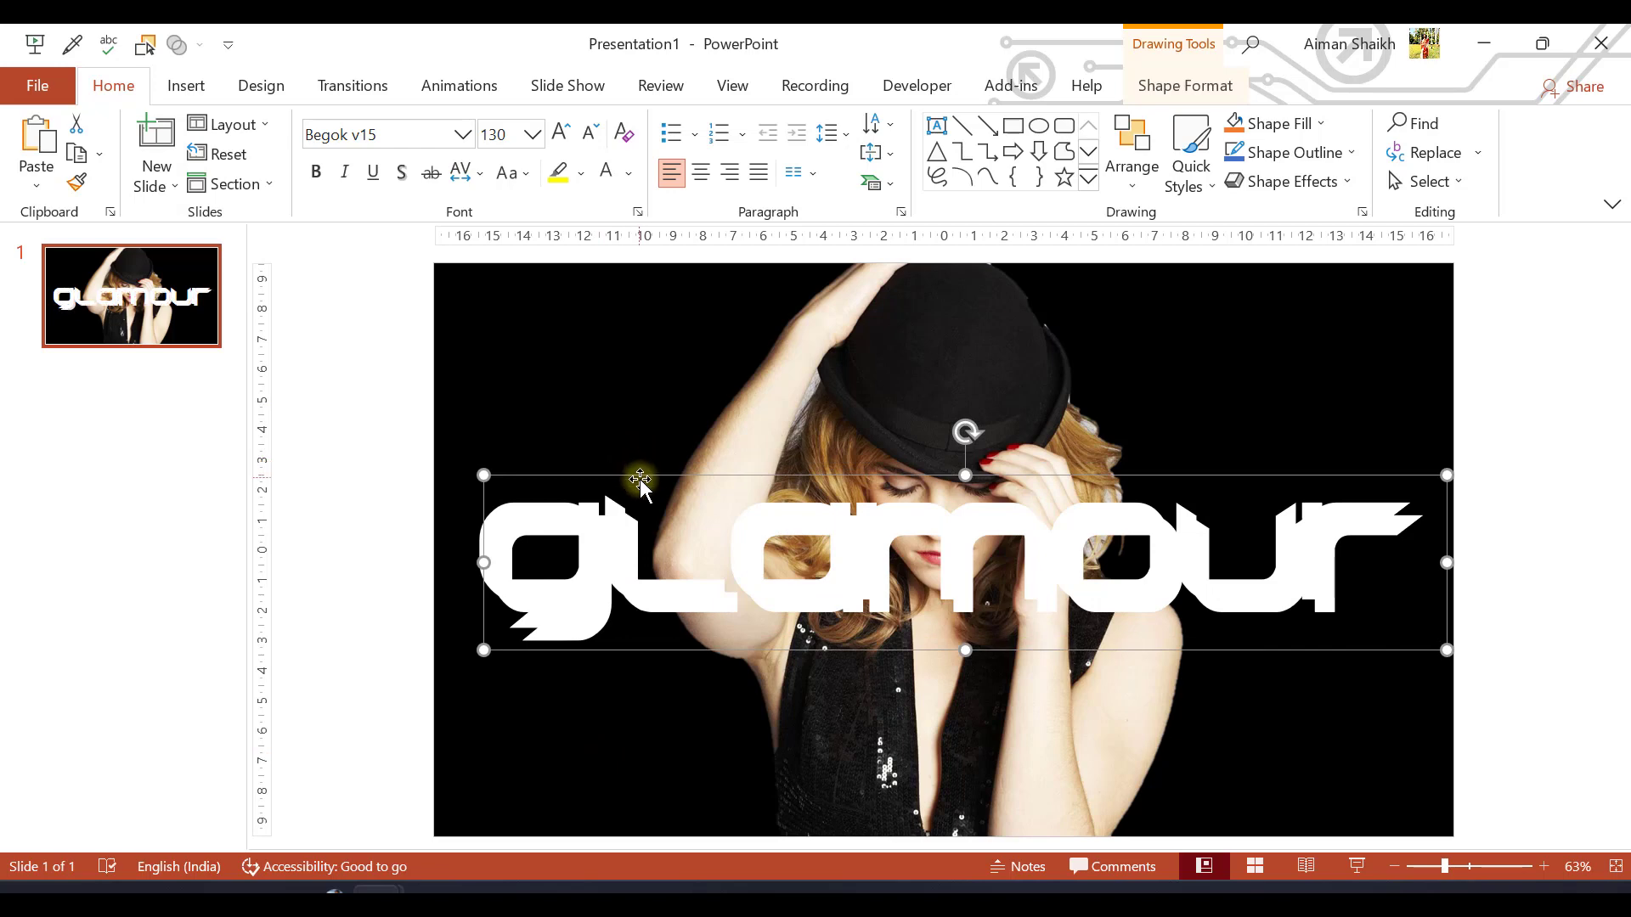
pyautogui.moveTo(629, 466)
pyautogui.mouseDown()
pyautogui.moveTo(605, 317)
pyautogui.moveTo(626, 460)
pyautogui.mouseUp()
# Duplicate the "glamour" text above the original and give the copy no fill and a white outline
pyautogui.click(1201, 90)
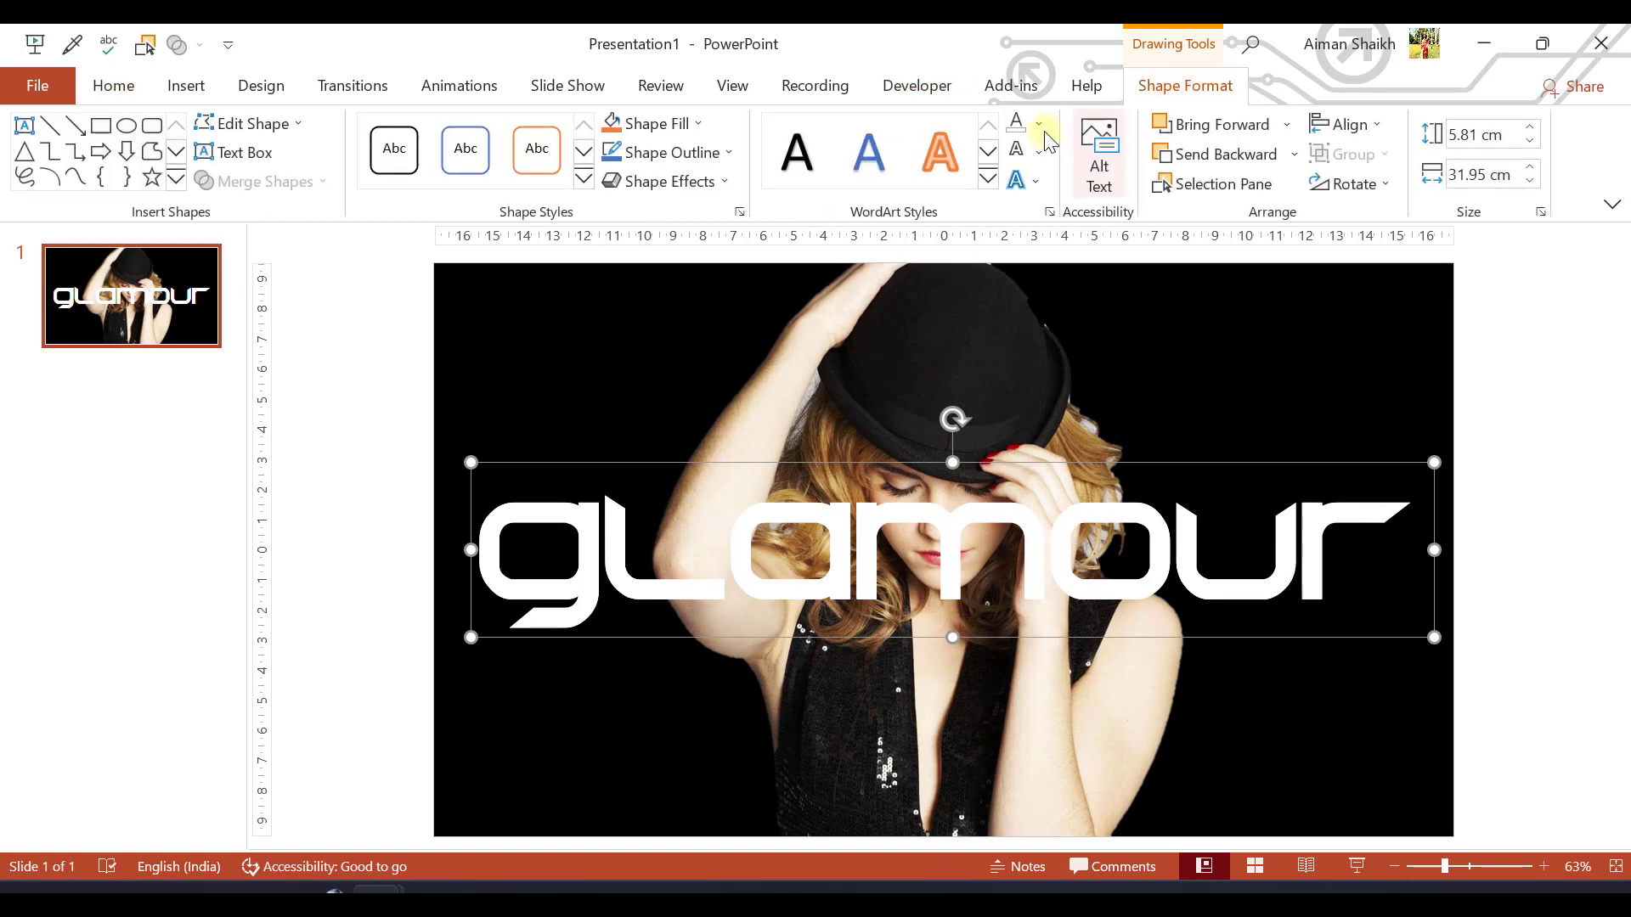
pyautogui.moveTo(559, 466); pyautogui.dragTo(558, 312)
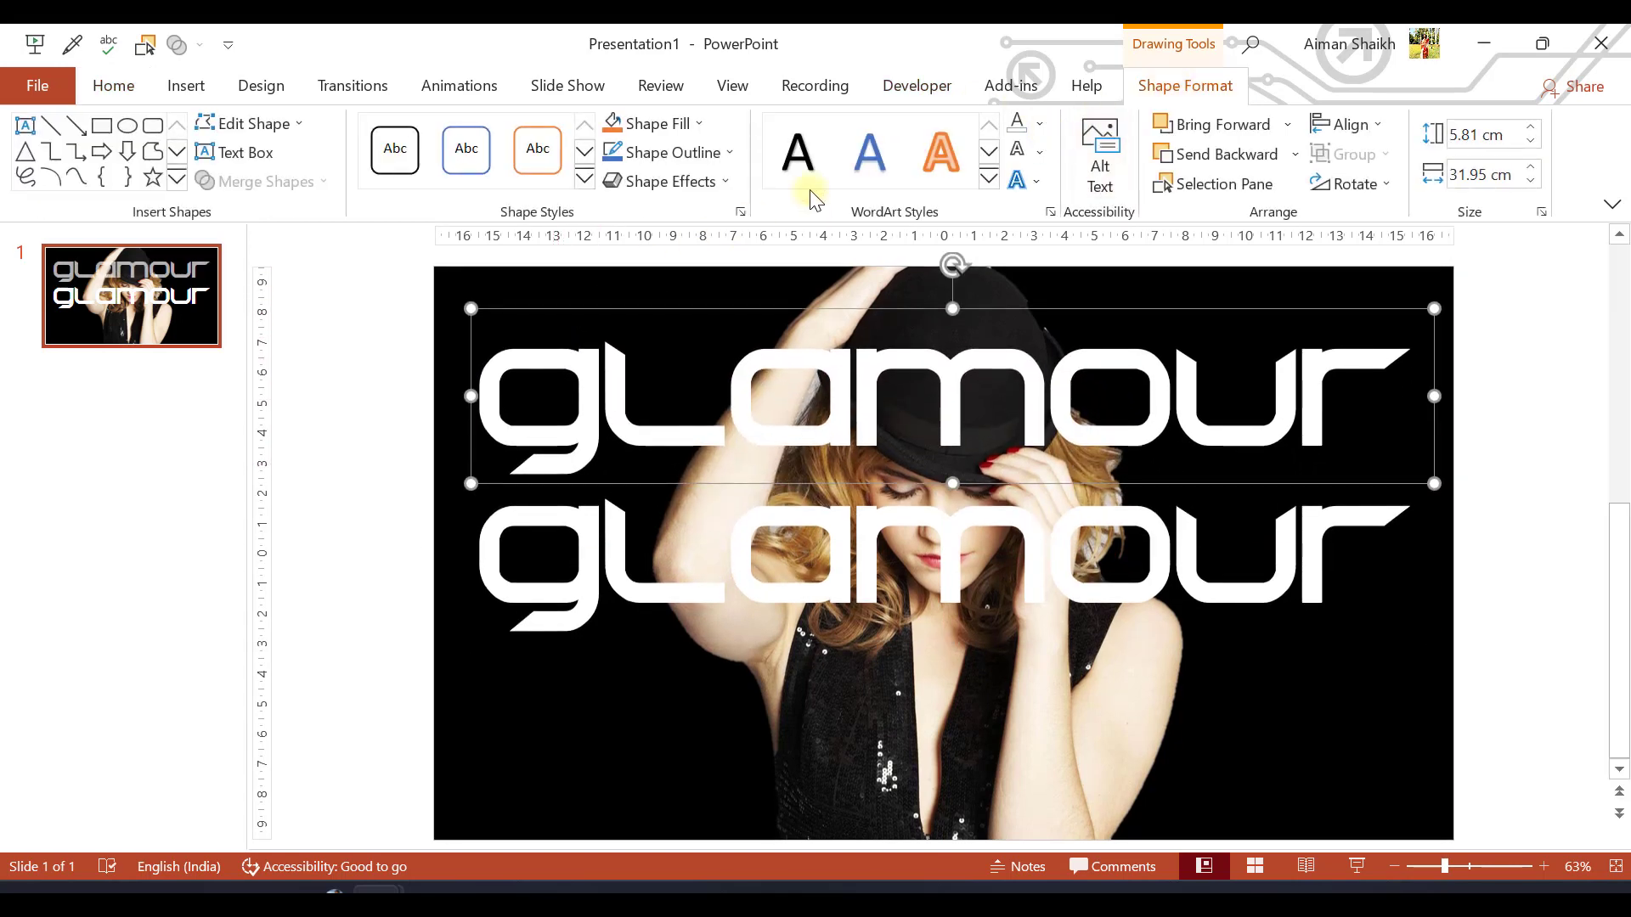
pyautogui.click(1035, 125)
pyautogui.click(1055, 357)
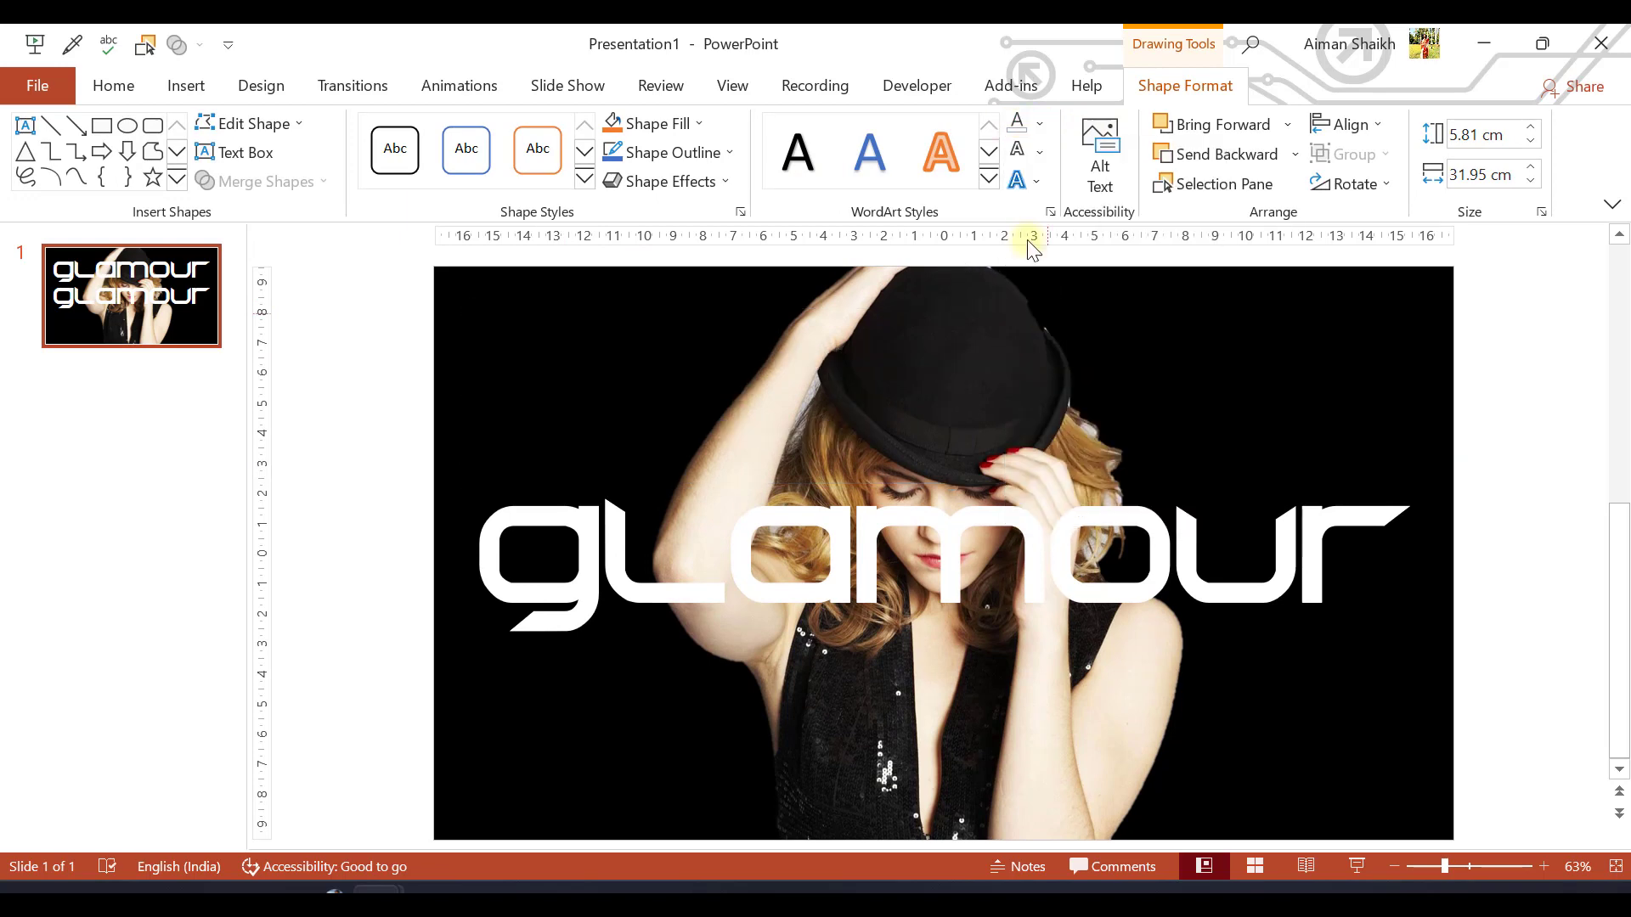
pyautogui.click(1038, 154)
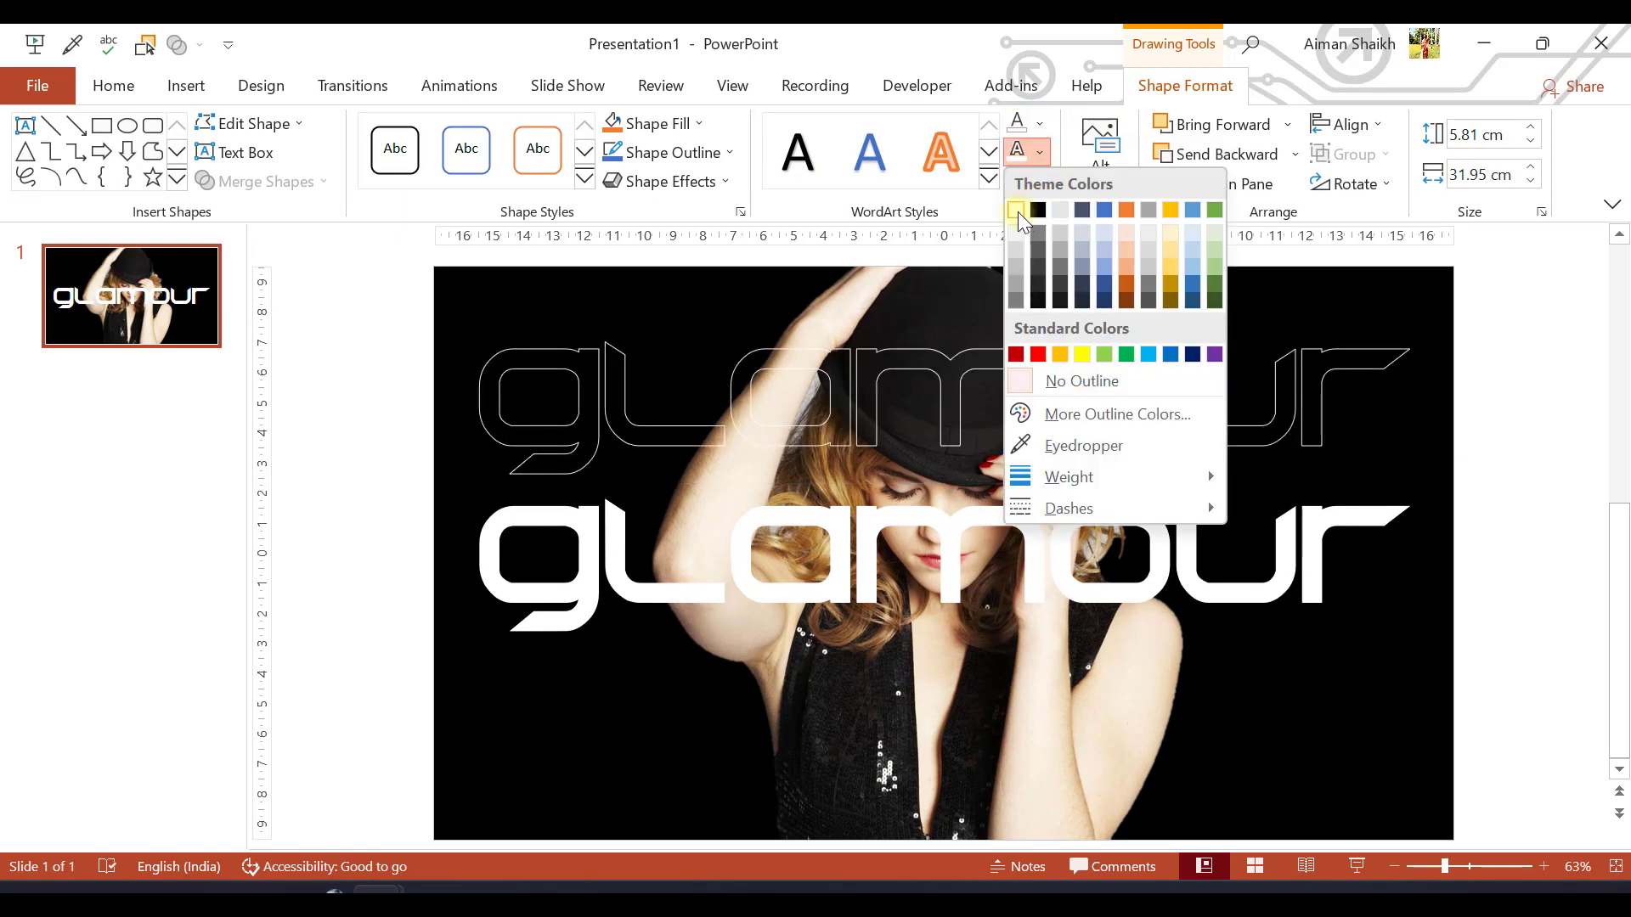
pyautogui.click(1017, 211)
# Make the outlined "glamour" copy's outline thicker and move the copy down exactly over the solid white text
pyautogui.click(1038, 127)
pyautogui.click(1038, 129)
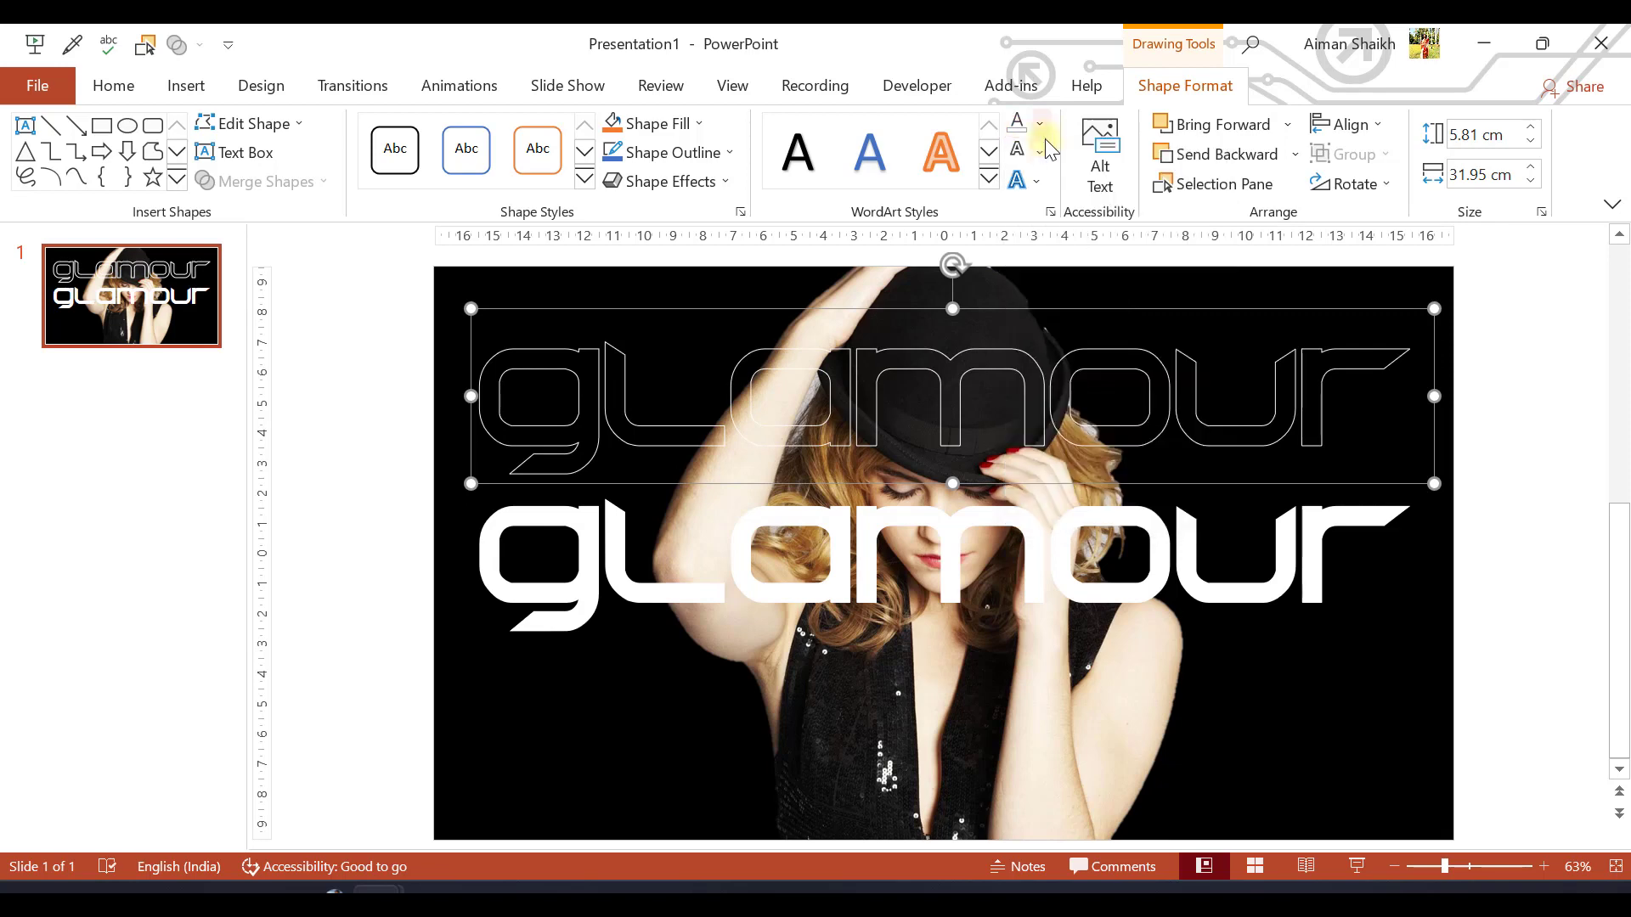
pyautogui.click(1040, 154)
pyautogui.click(1123, 449)
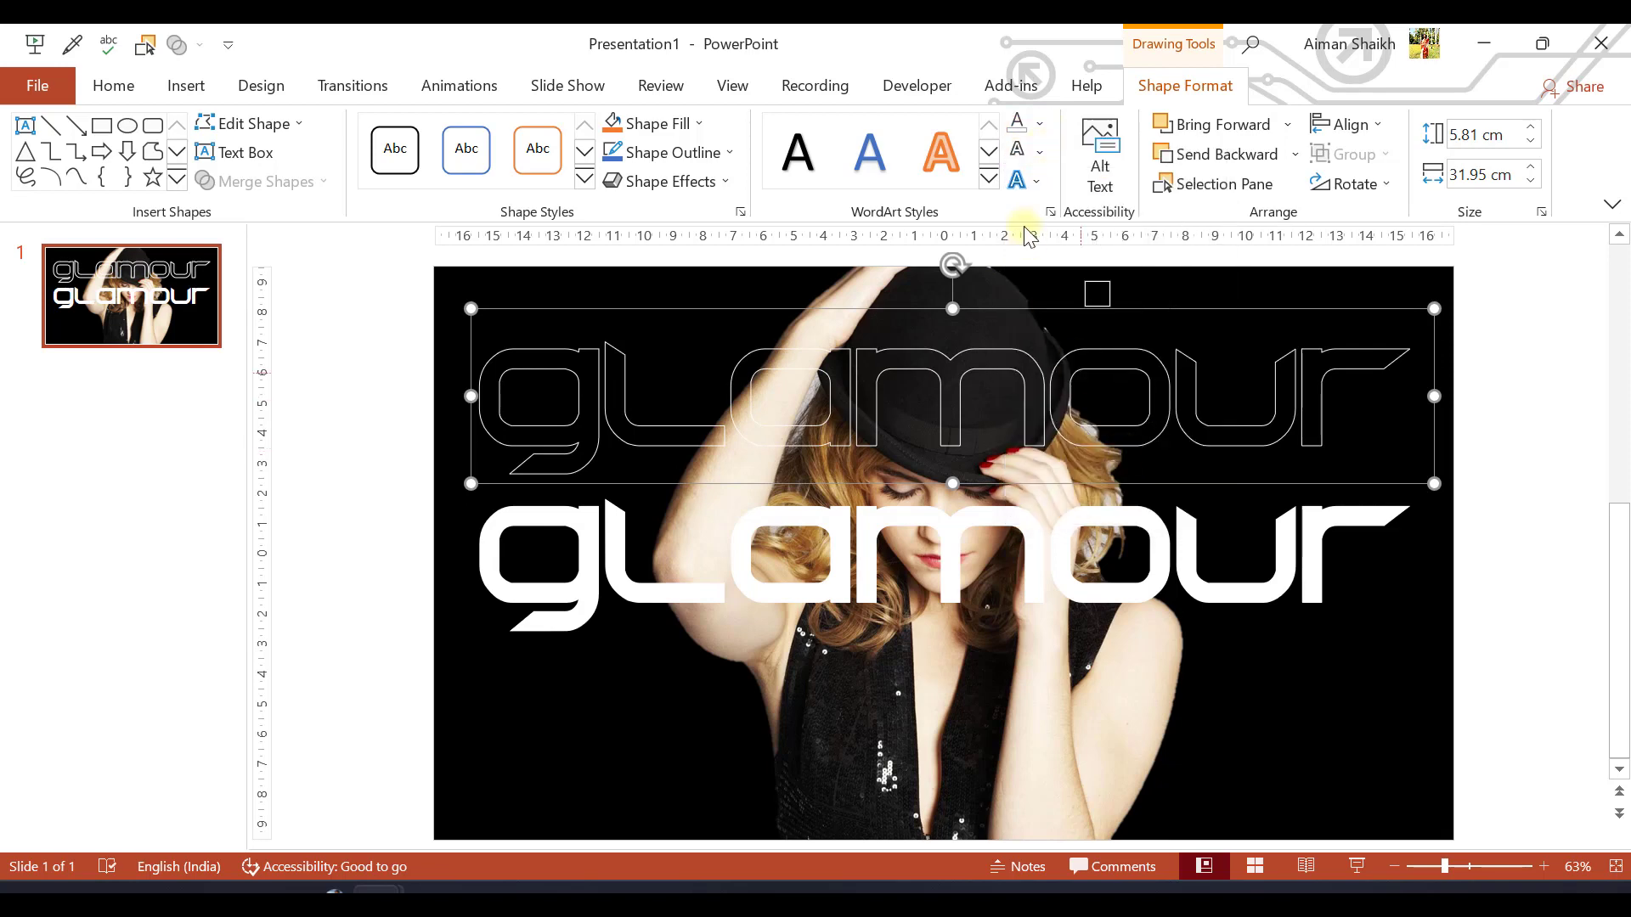
pyautogui.click(1042, 154)
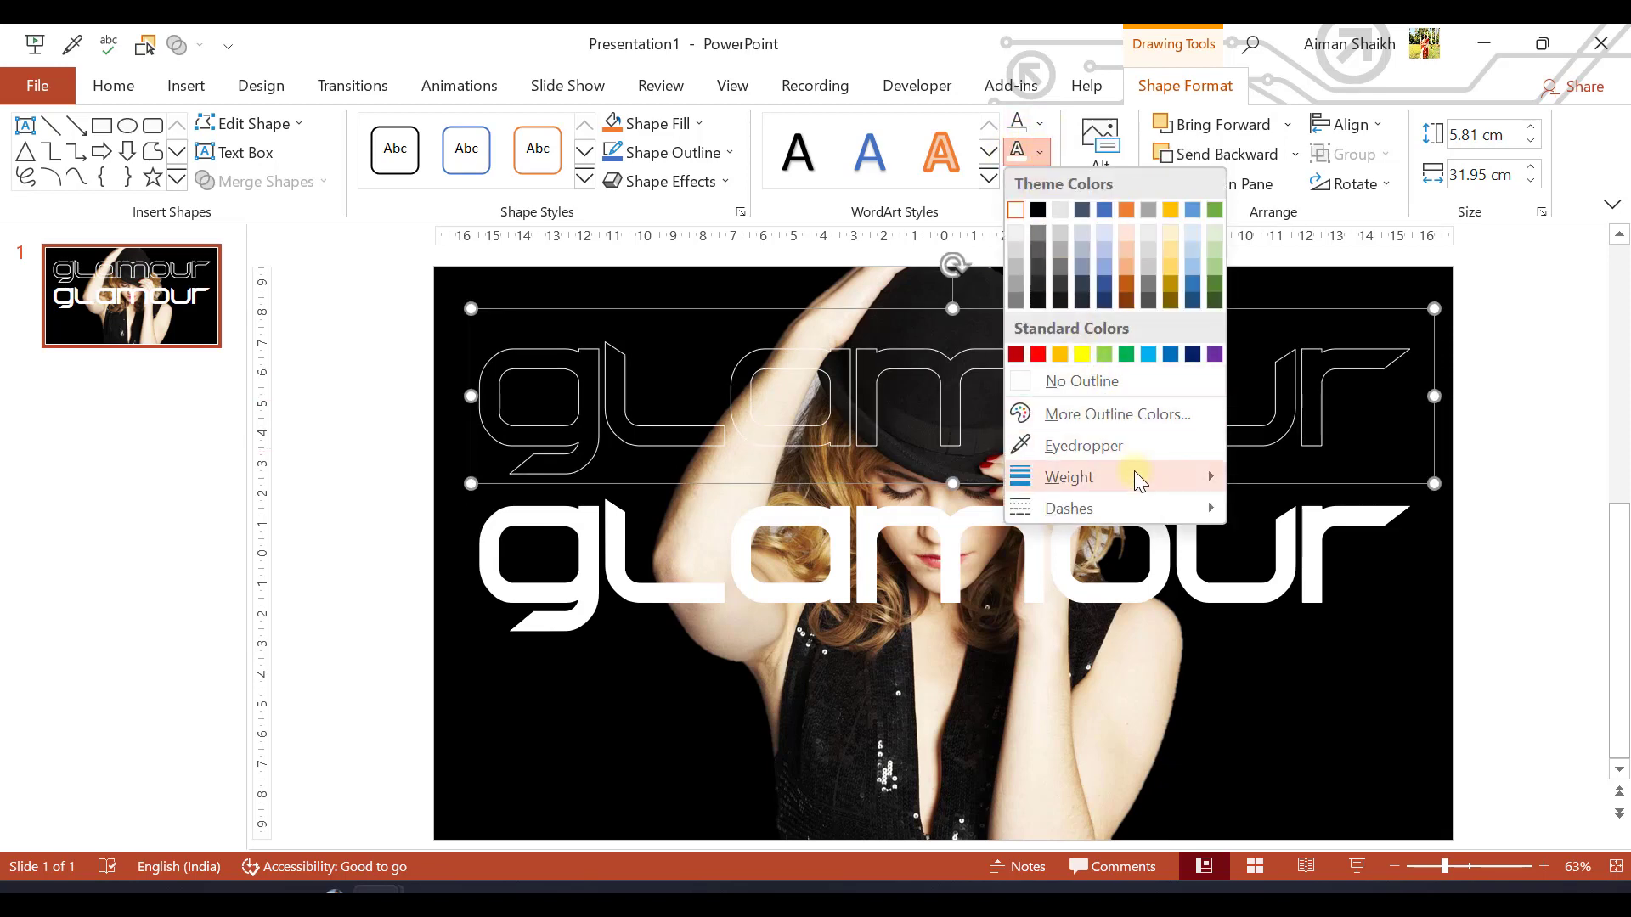
pyautogui.moveTo(1134, 473)
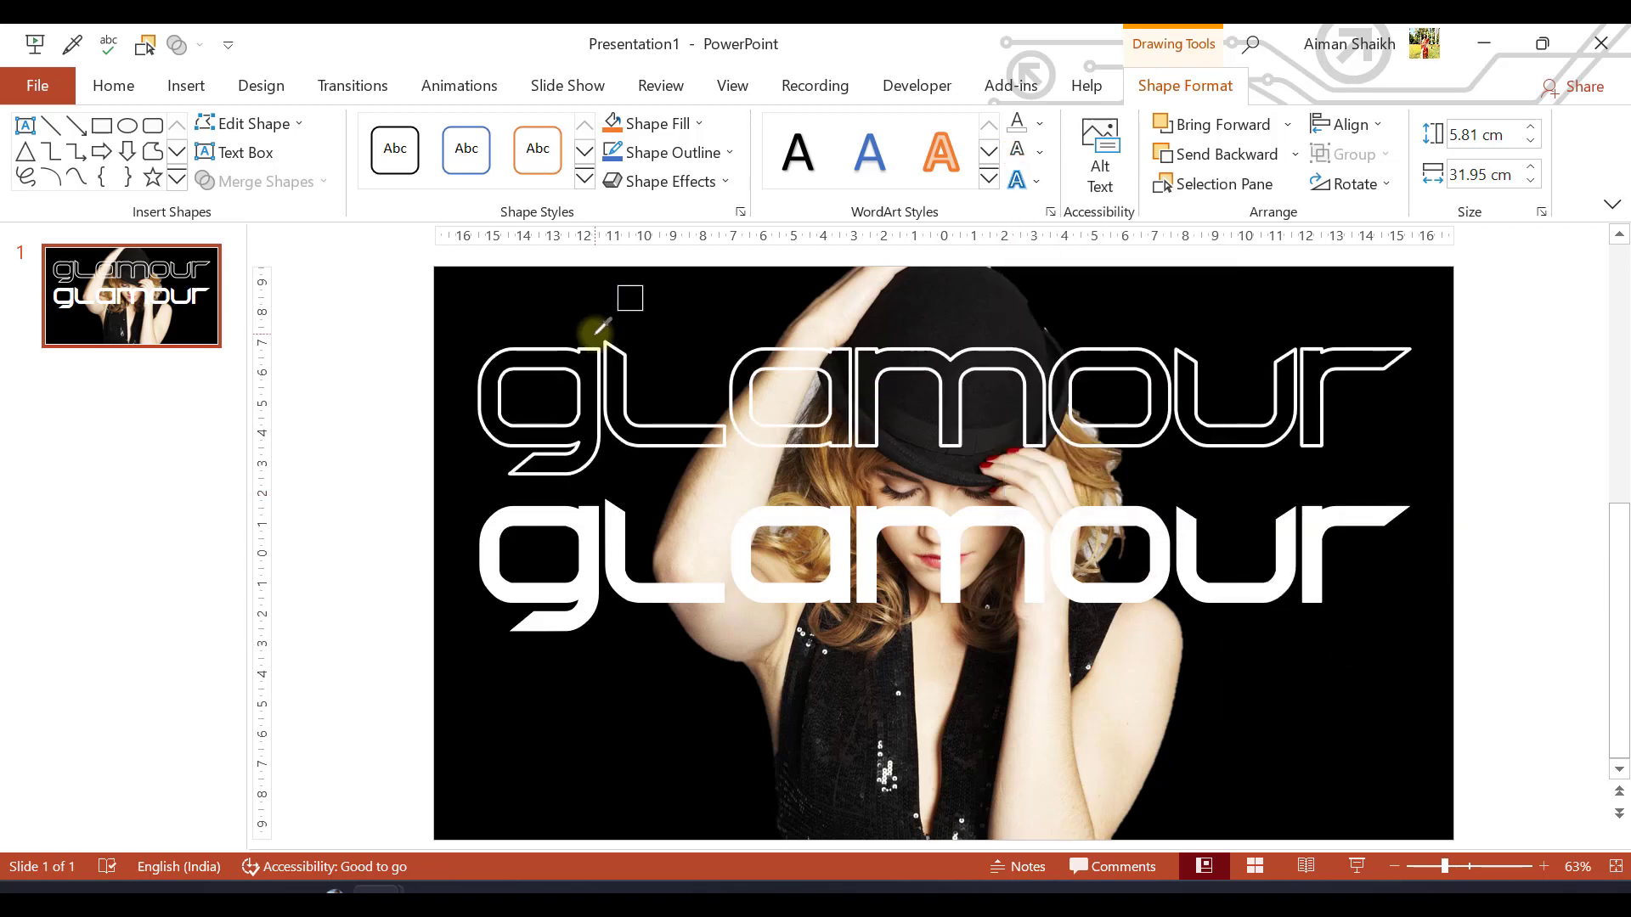
pyautogui.click(492, 523)
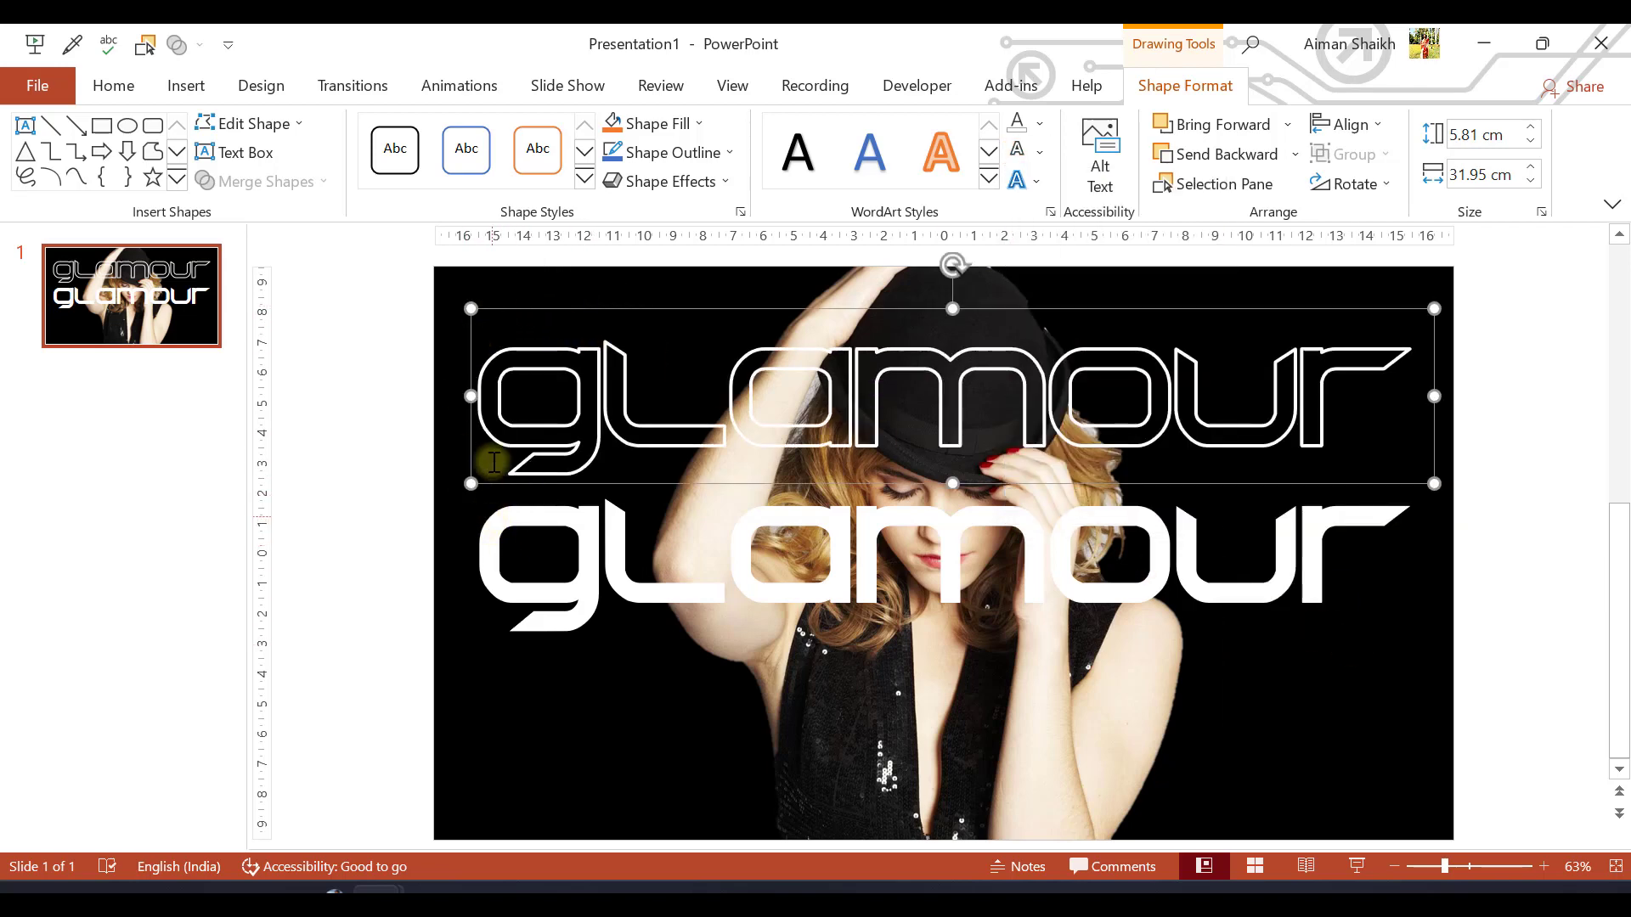
pyautogui.moveTo(508, 308); pyautogui.dragTo(509, 459)
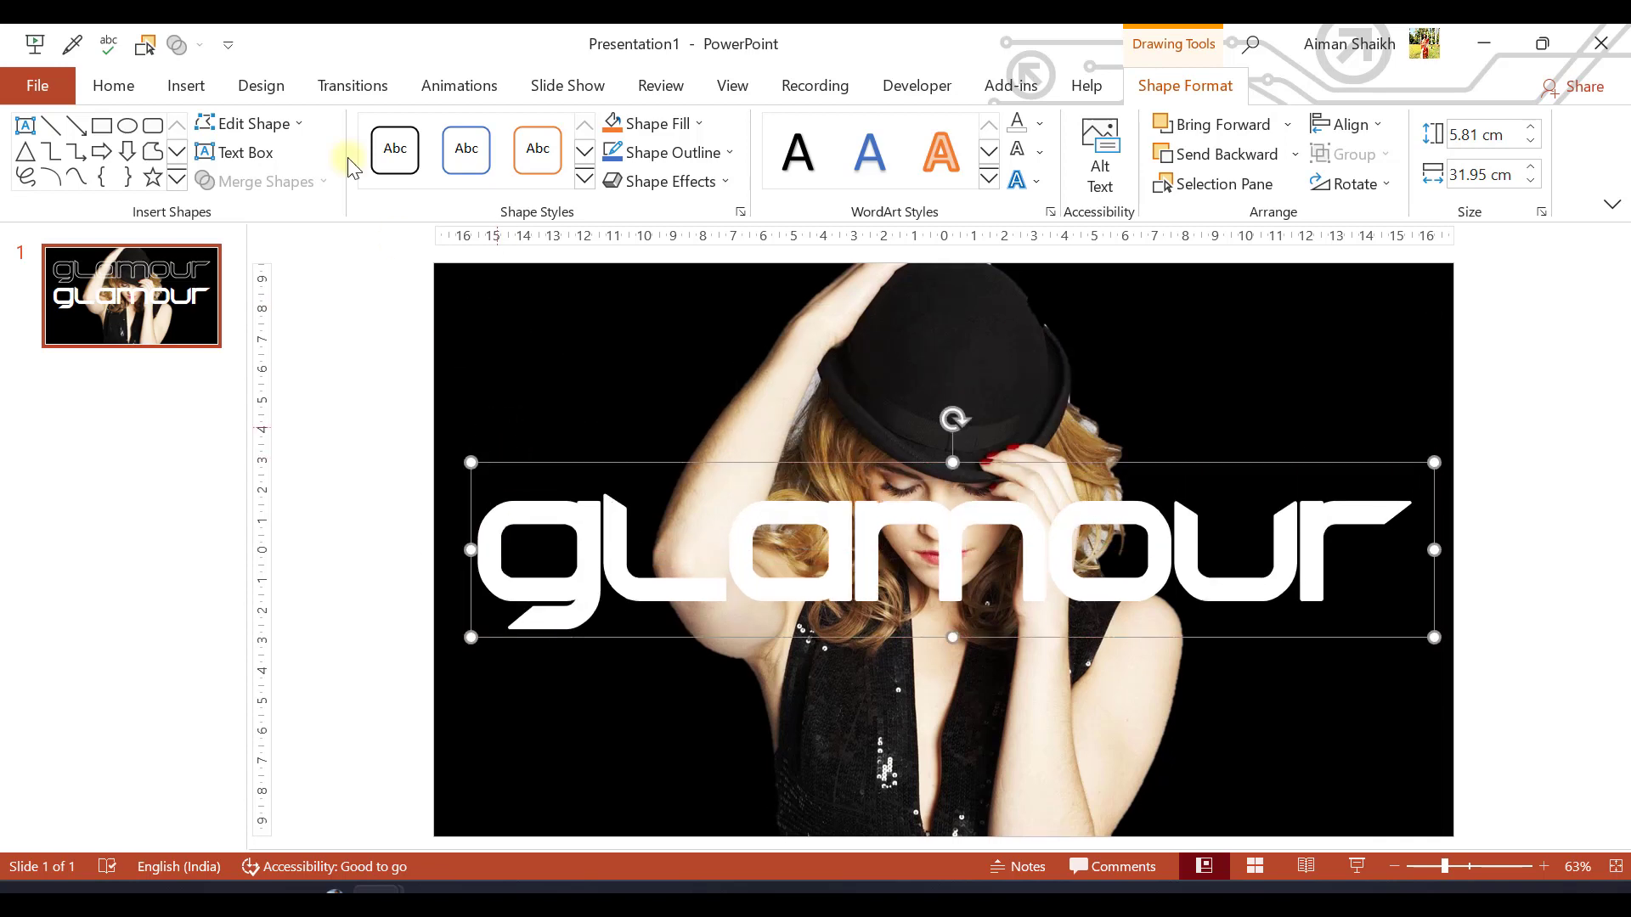
# Show the Selection pane and move the outlined "glamour" text (TextBox 5) up above the solid text
pyautogui.click(144, 45)
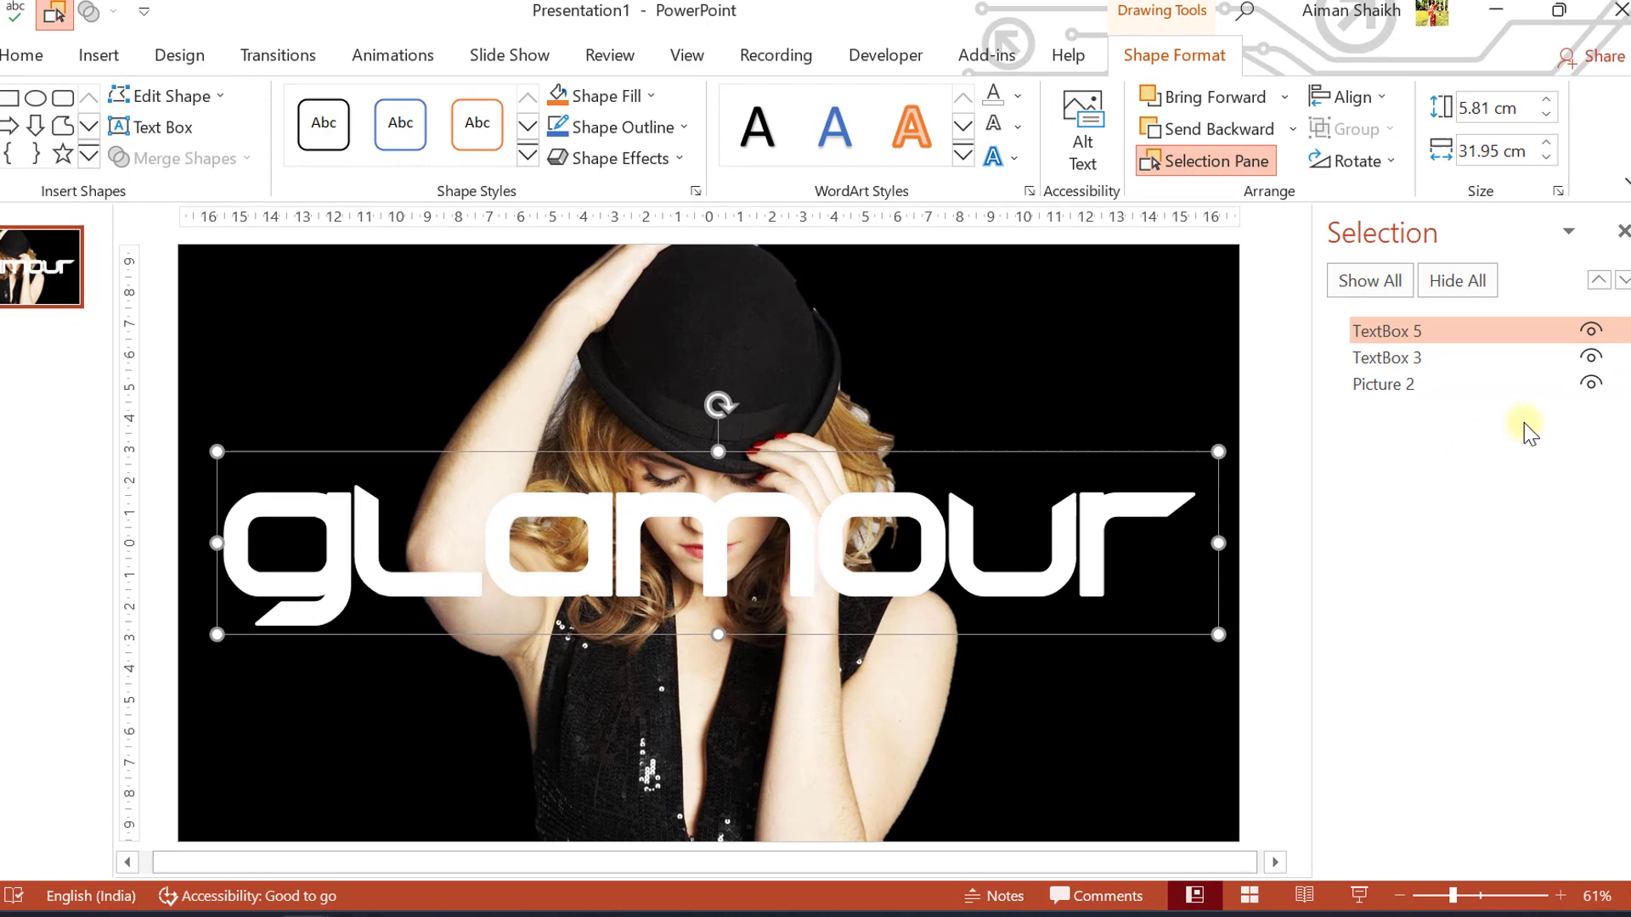
pyautogui.click(1382, 366)
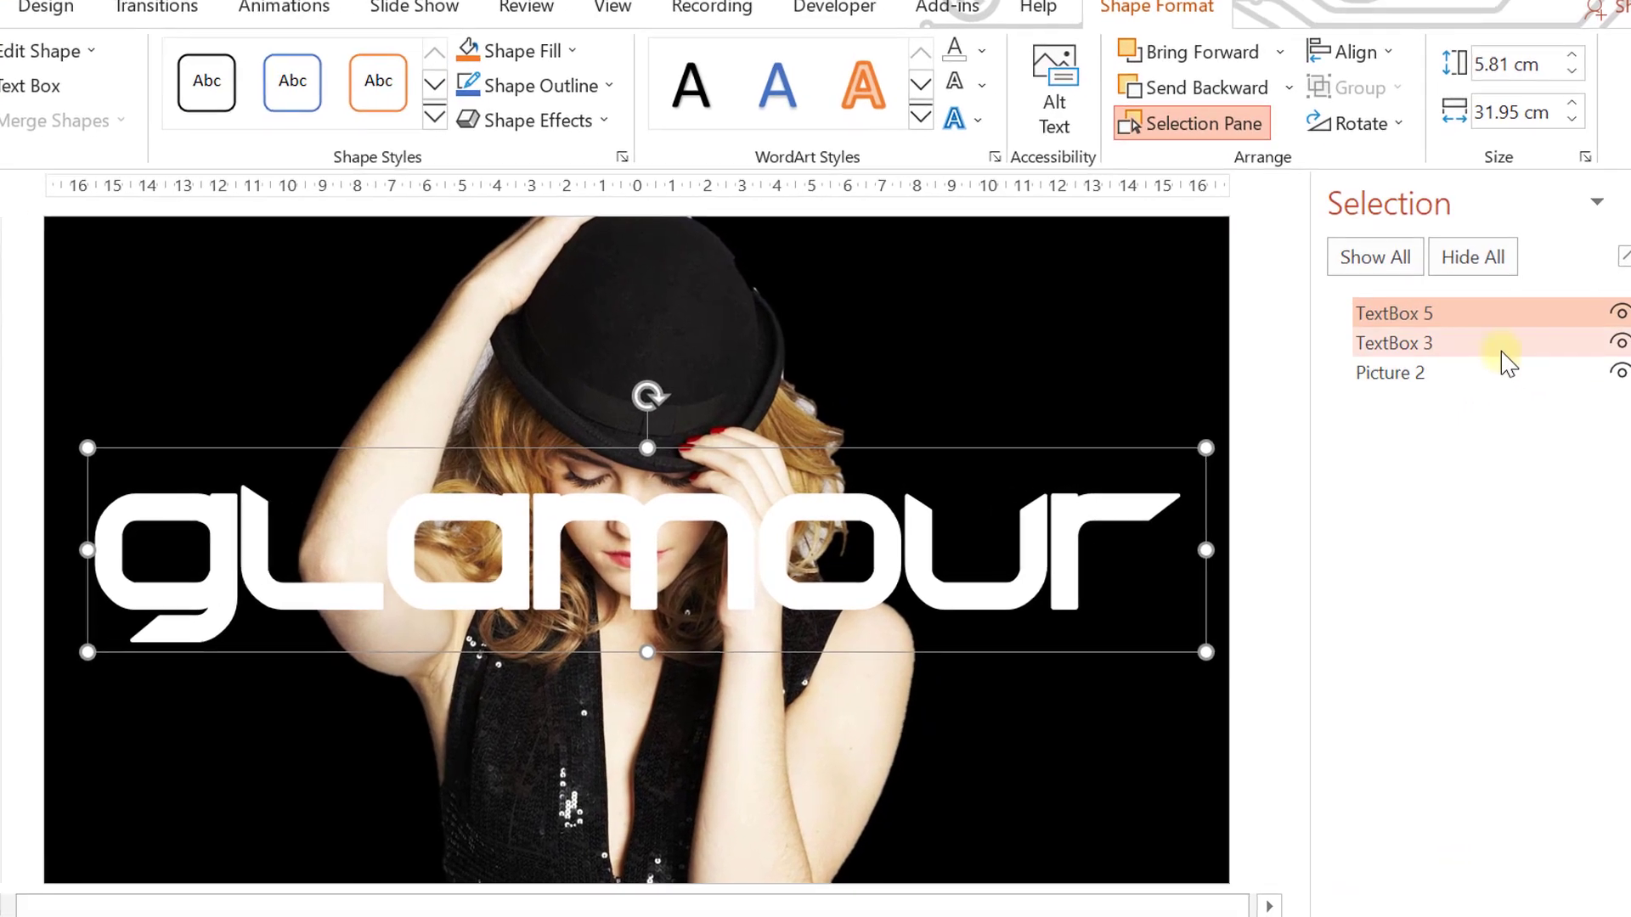
pyautogui.click(1397, 315)
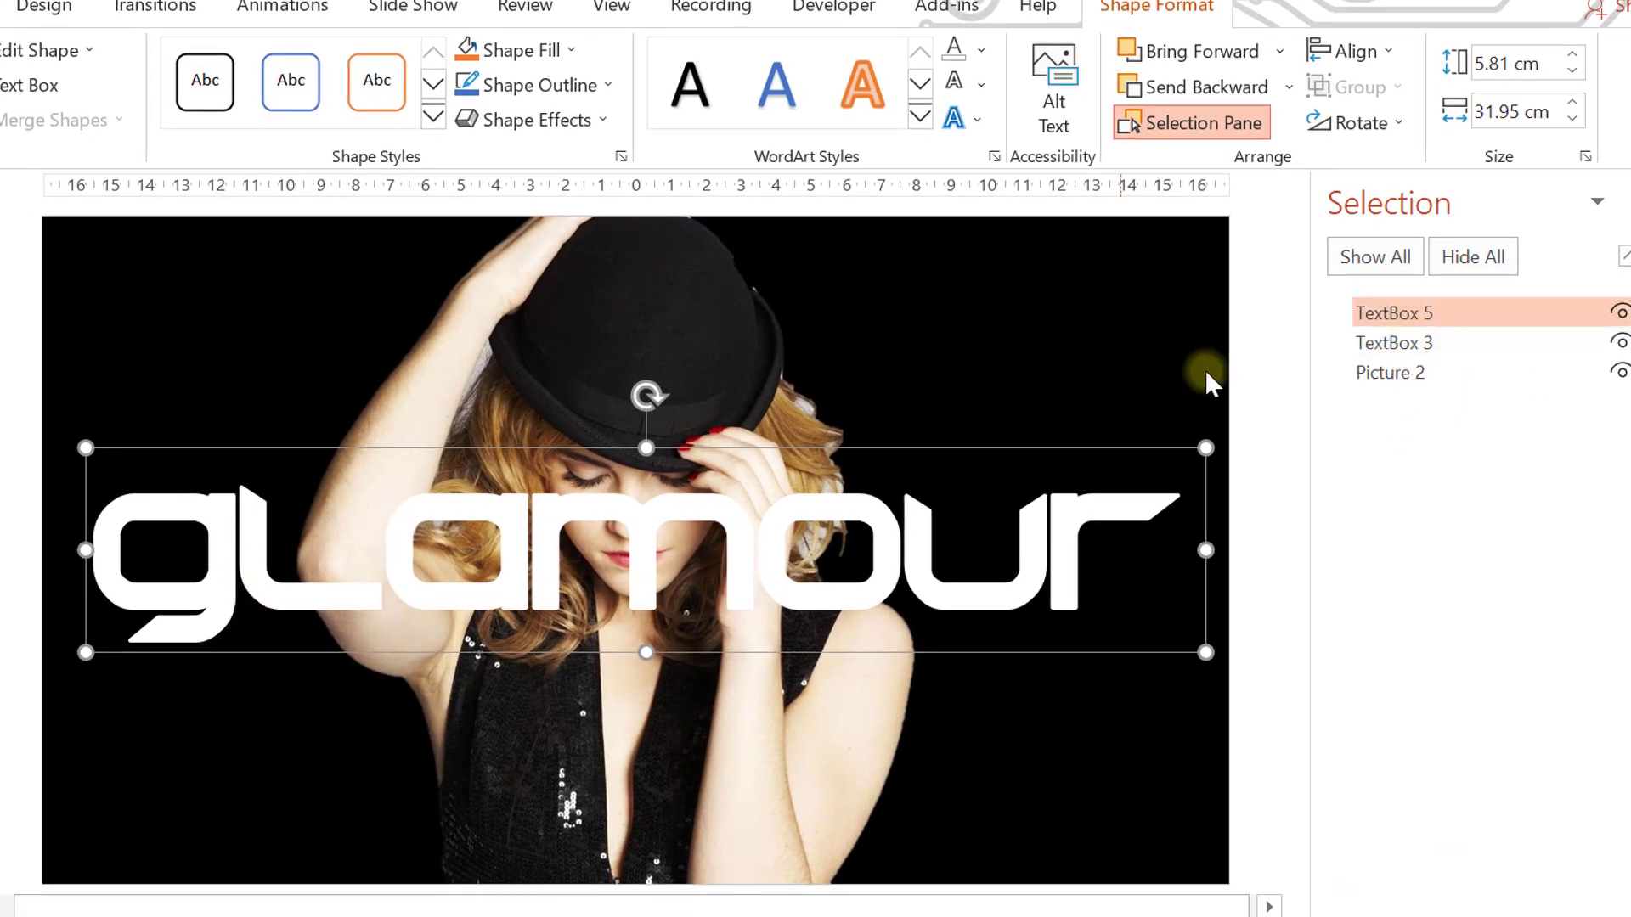
pyautogui.moveTo(174, 444); pyautogui.dragTo(164, 277)
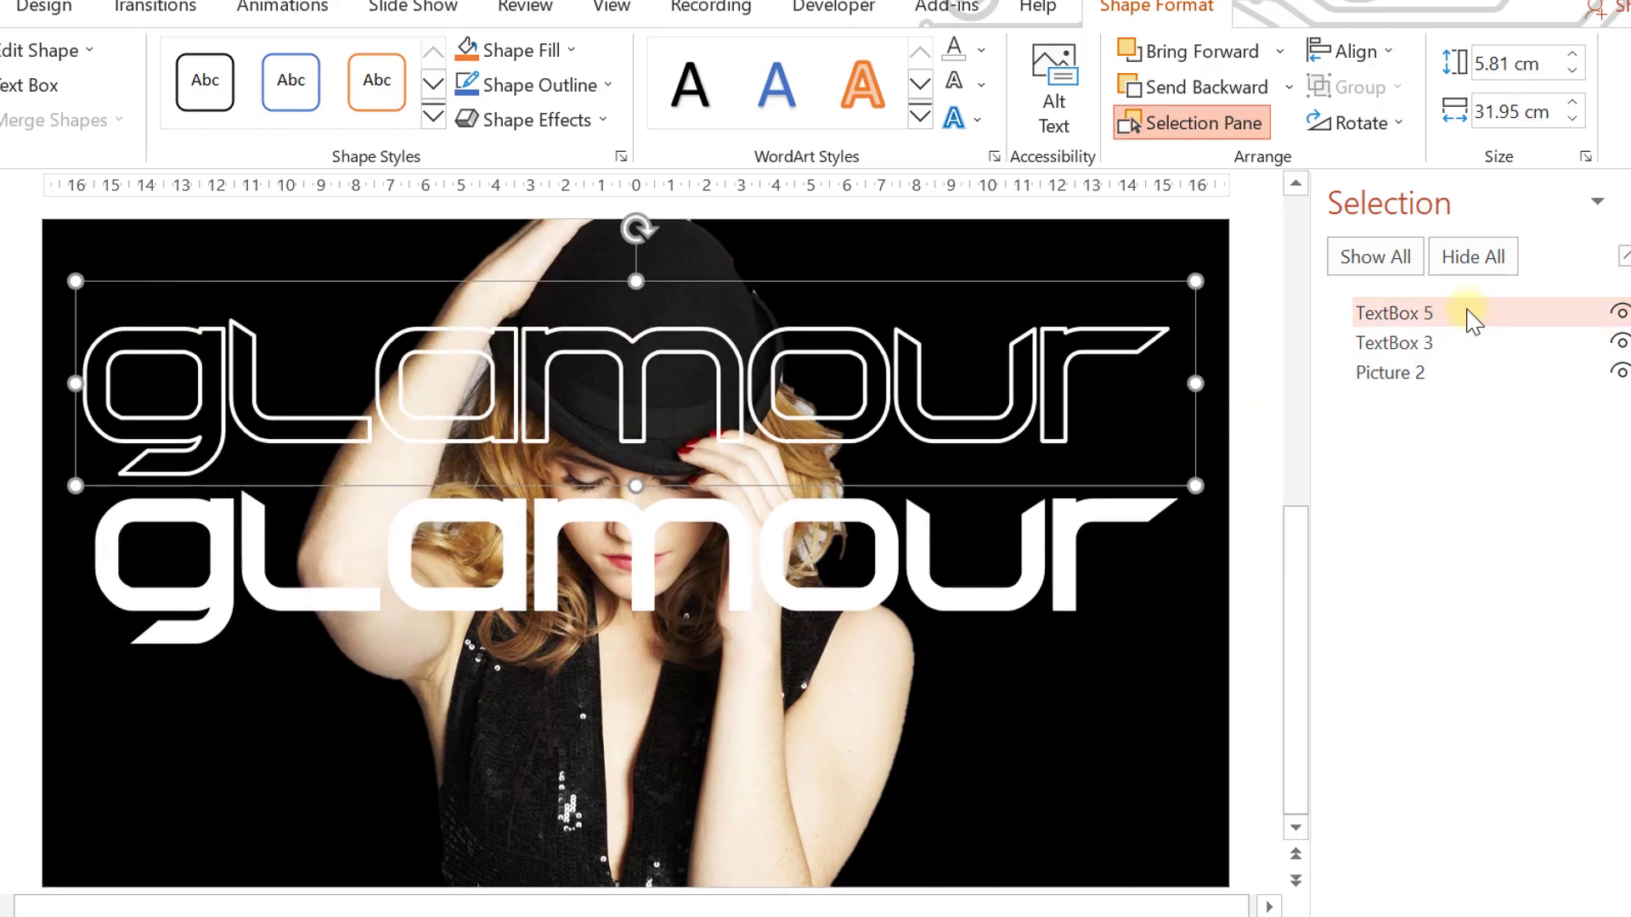
# Place the solid "glamour" text (TextBox 3) behind the photo (Picture 2) in the stacking order
pyautogui.click(201, 571)
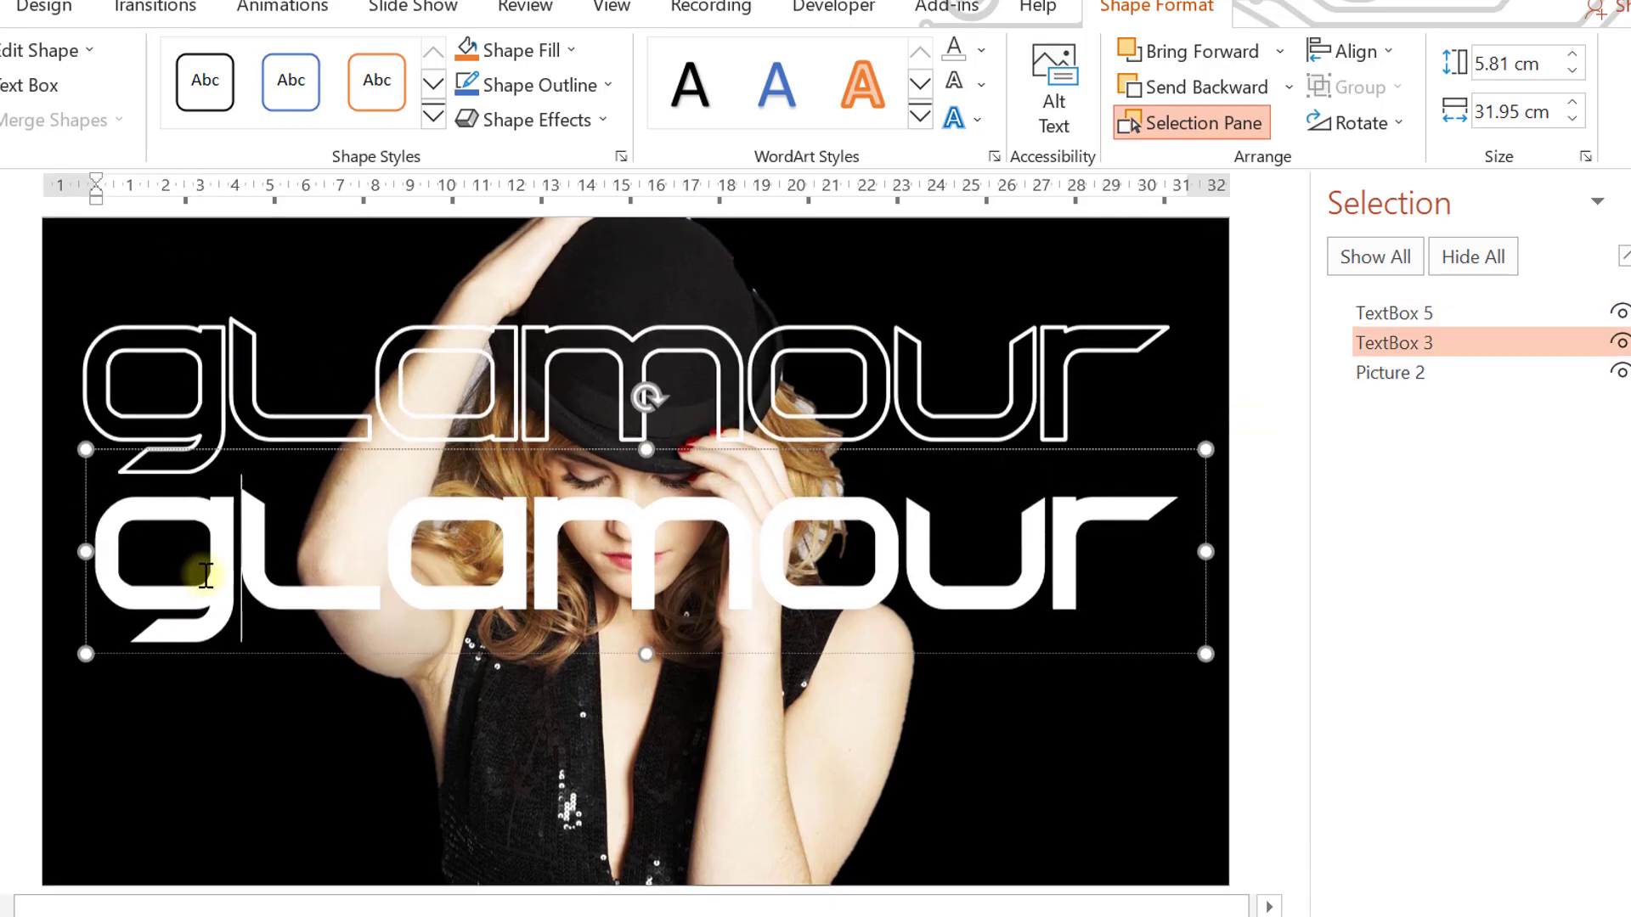
pyautogui.click(173, 650)
pyautogui.click(1454, 358)
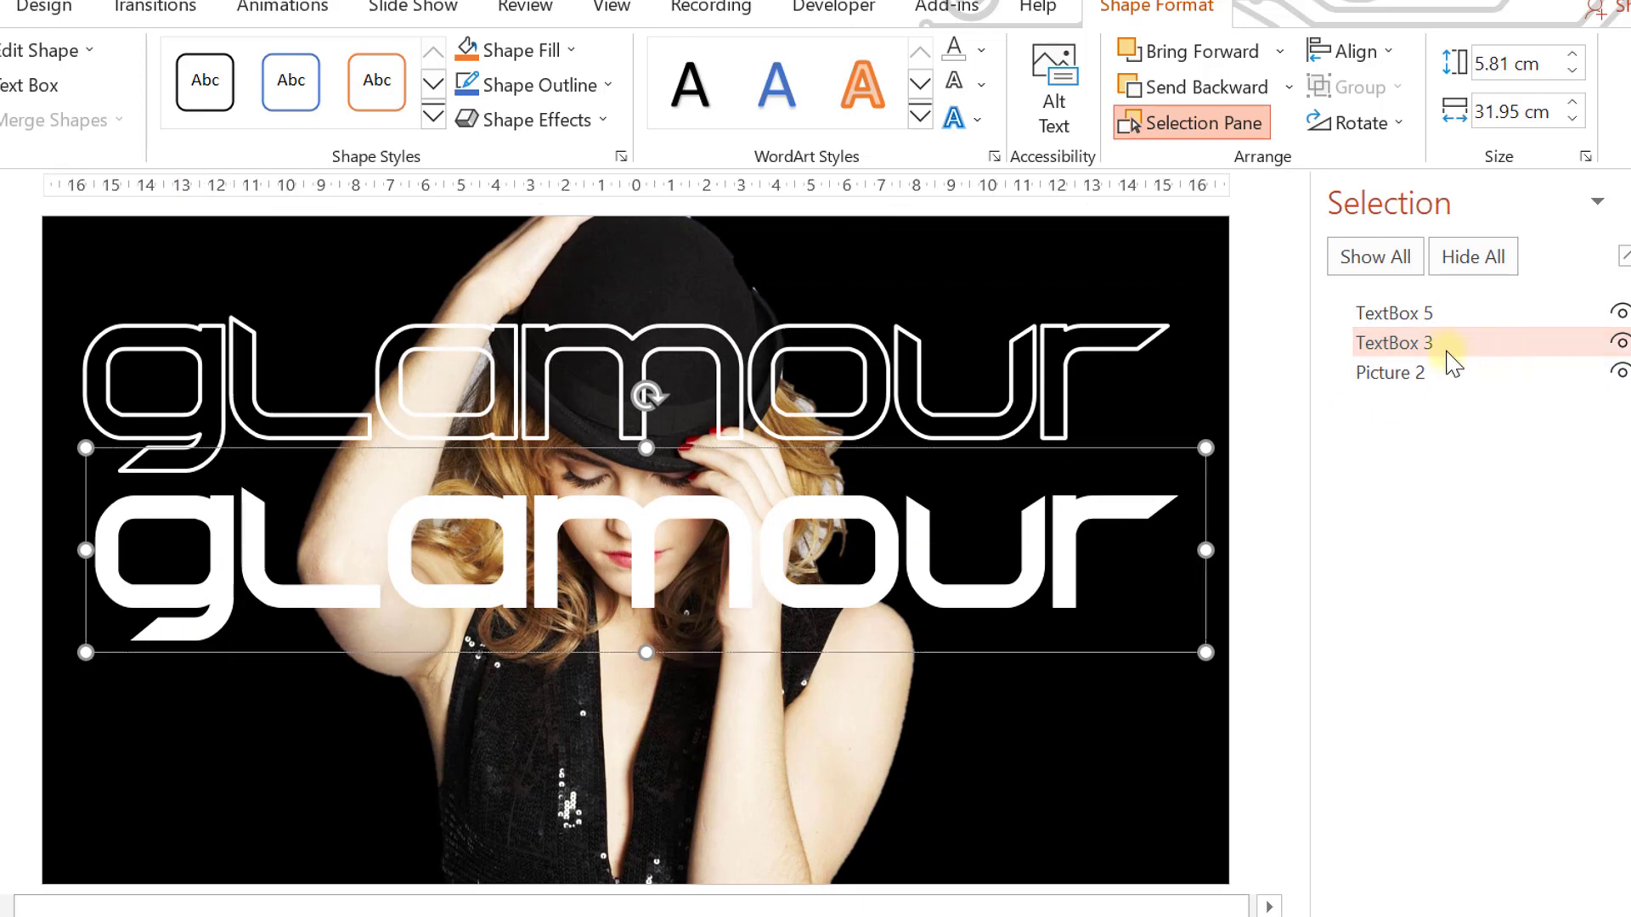
pyautogui.click(1405, 373)
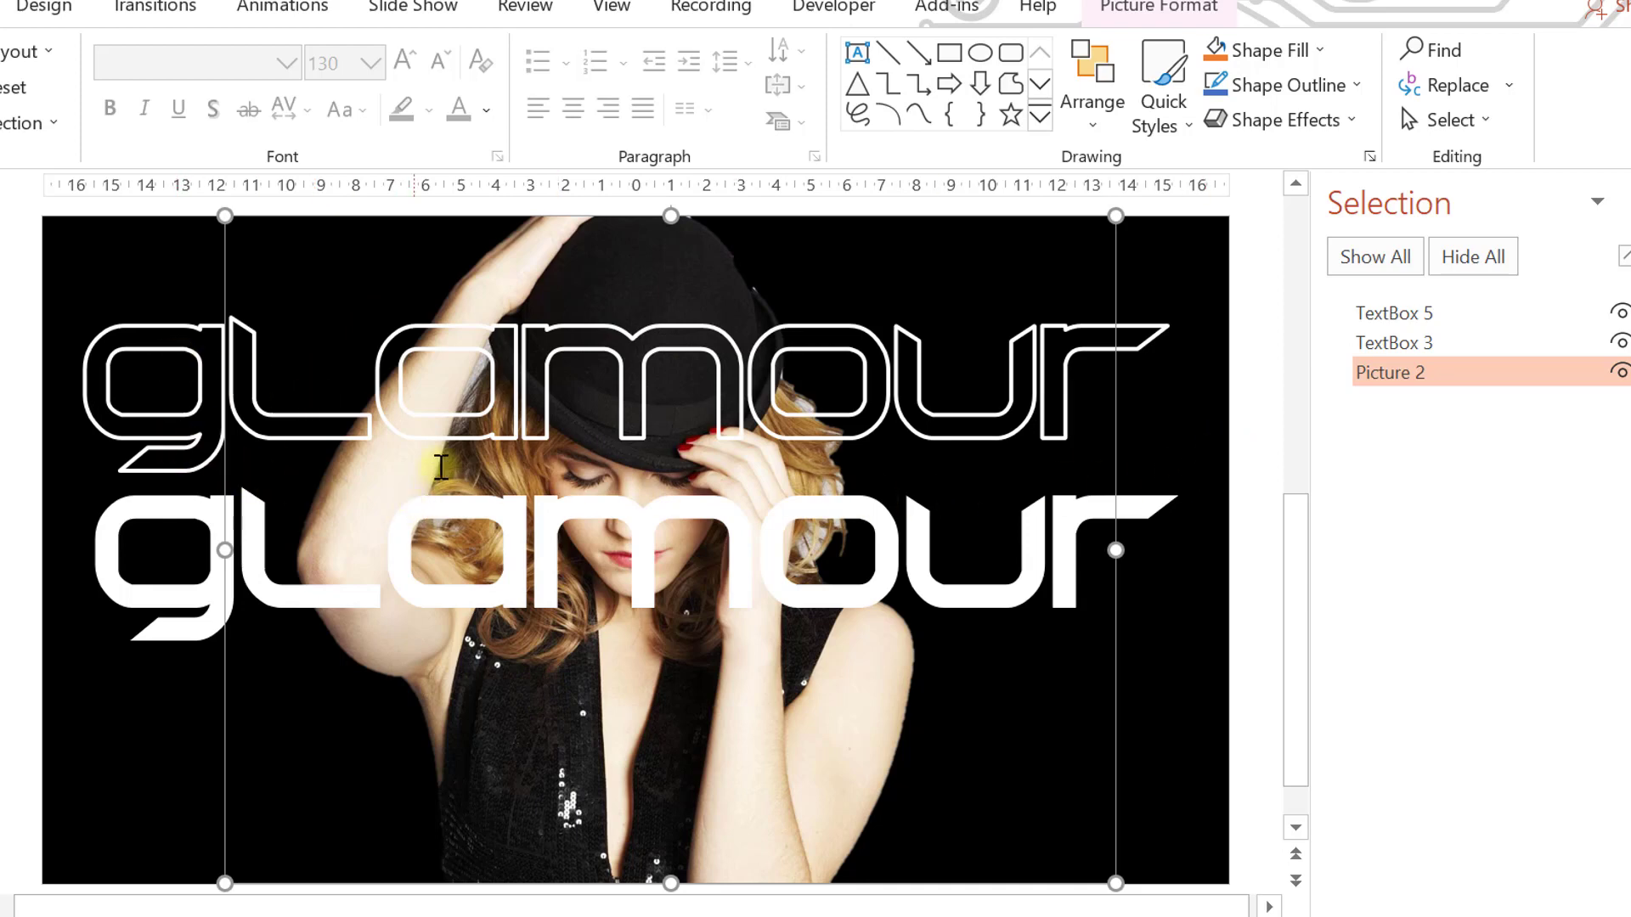
pyautogui.click(1390, 343)
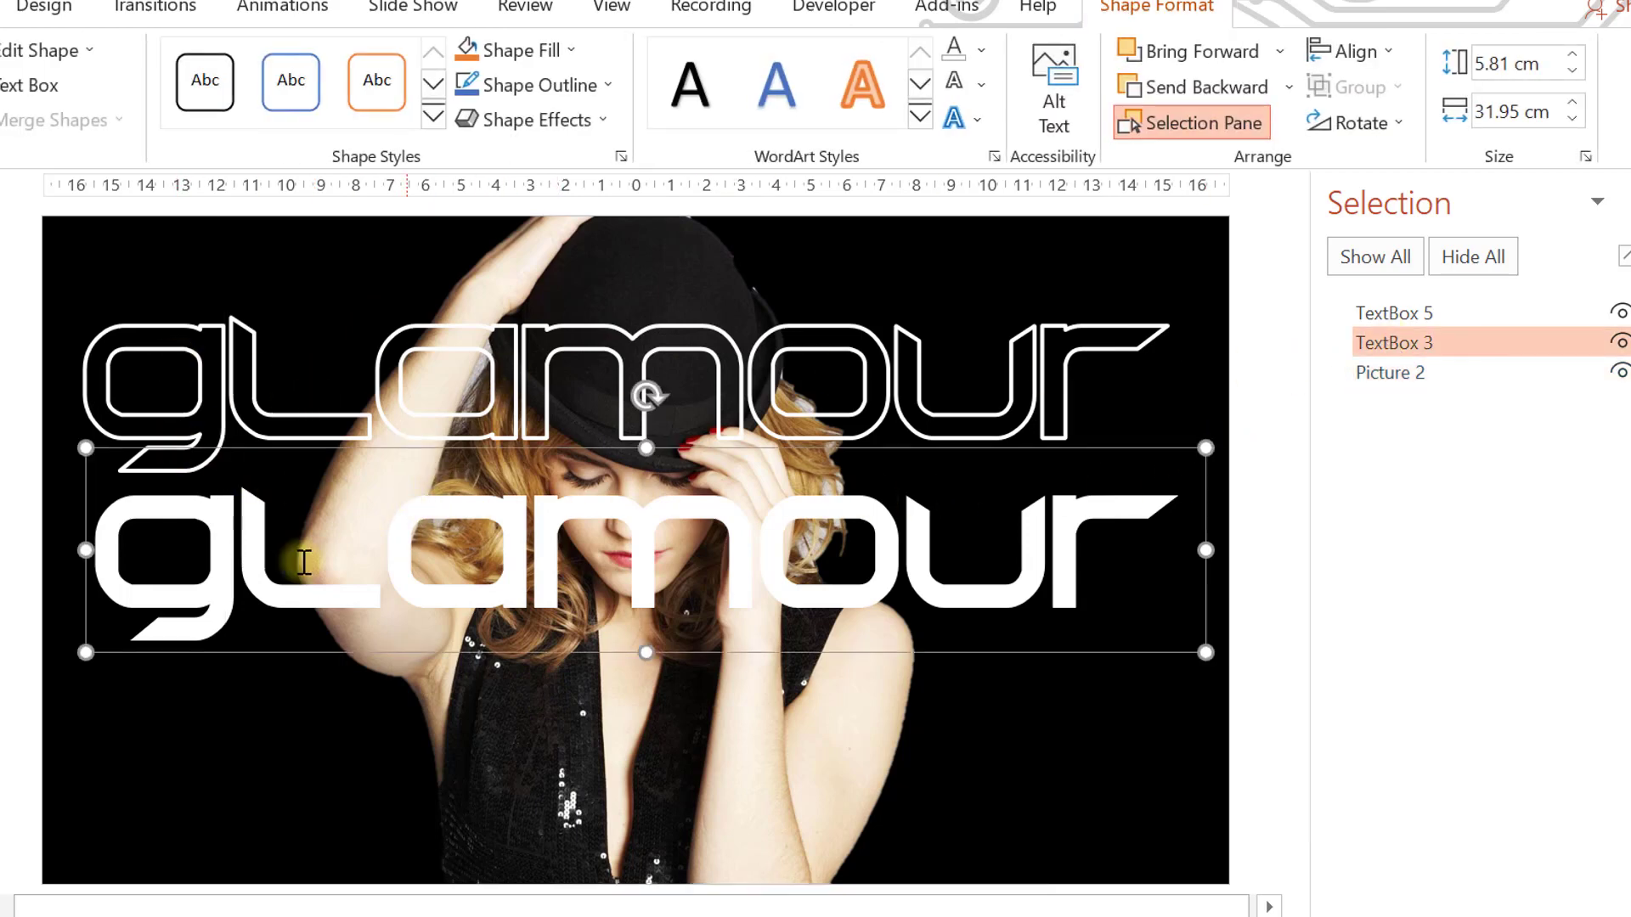
pyautogui.moveTo(1430, 349); pyautogui.dragTo(1429, 417)
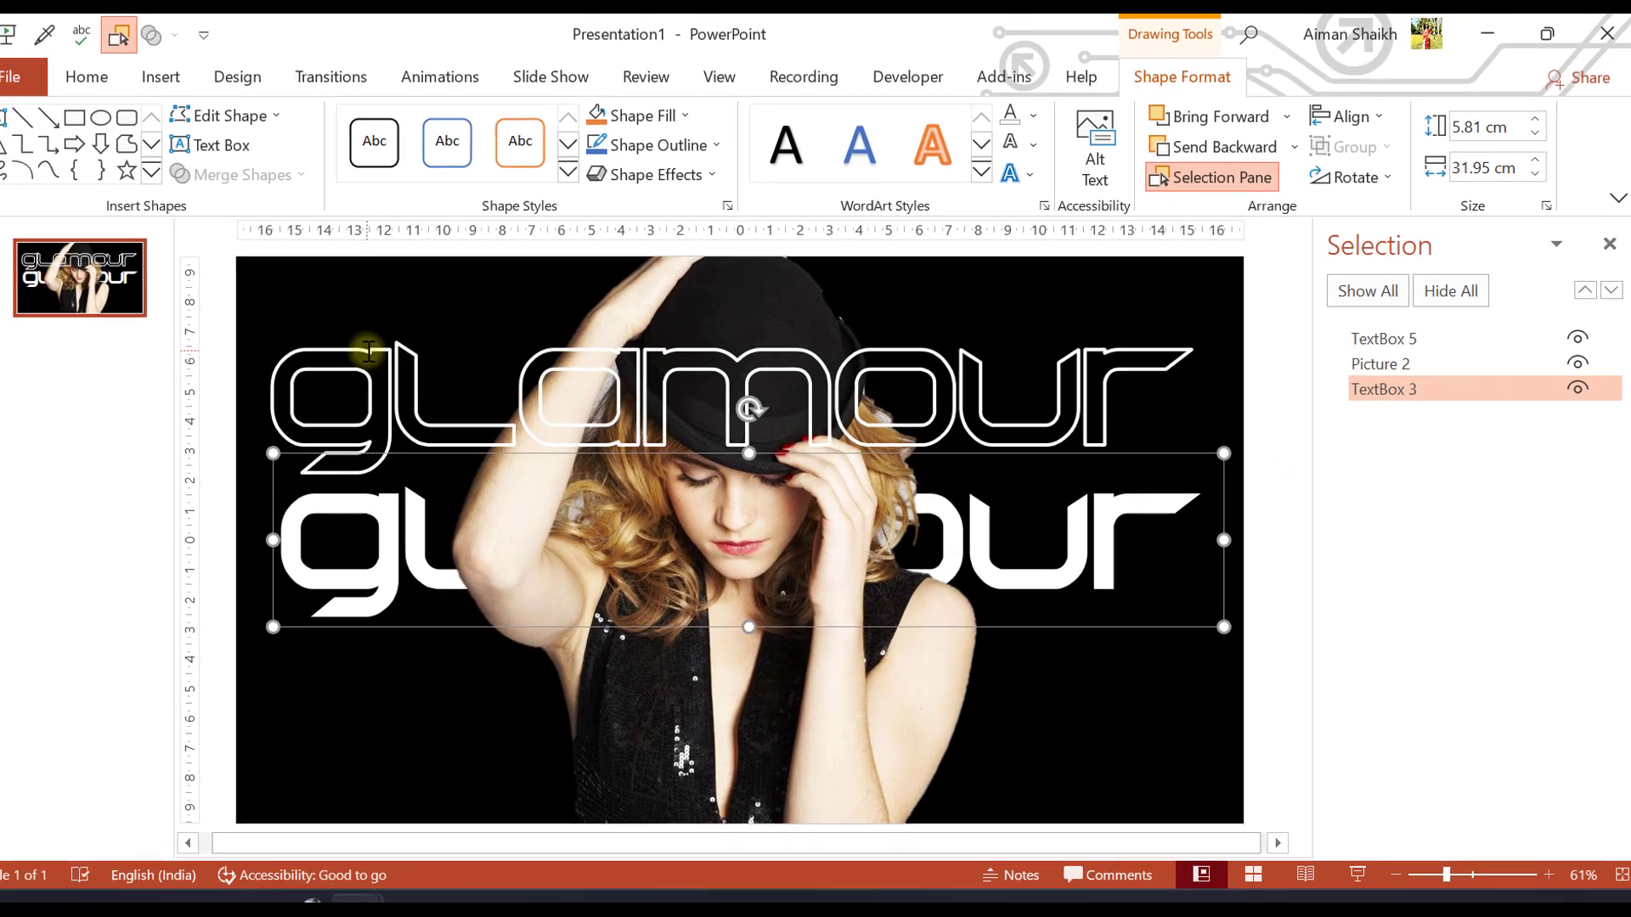
# Move the outlined "glamour" text down to align with the solid text behind the photo, and close the Selection pane
pyautogui.click(193, 285)
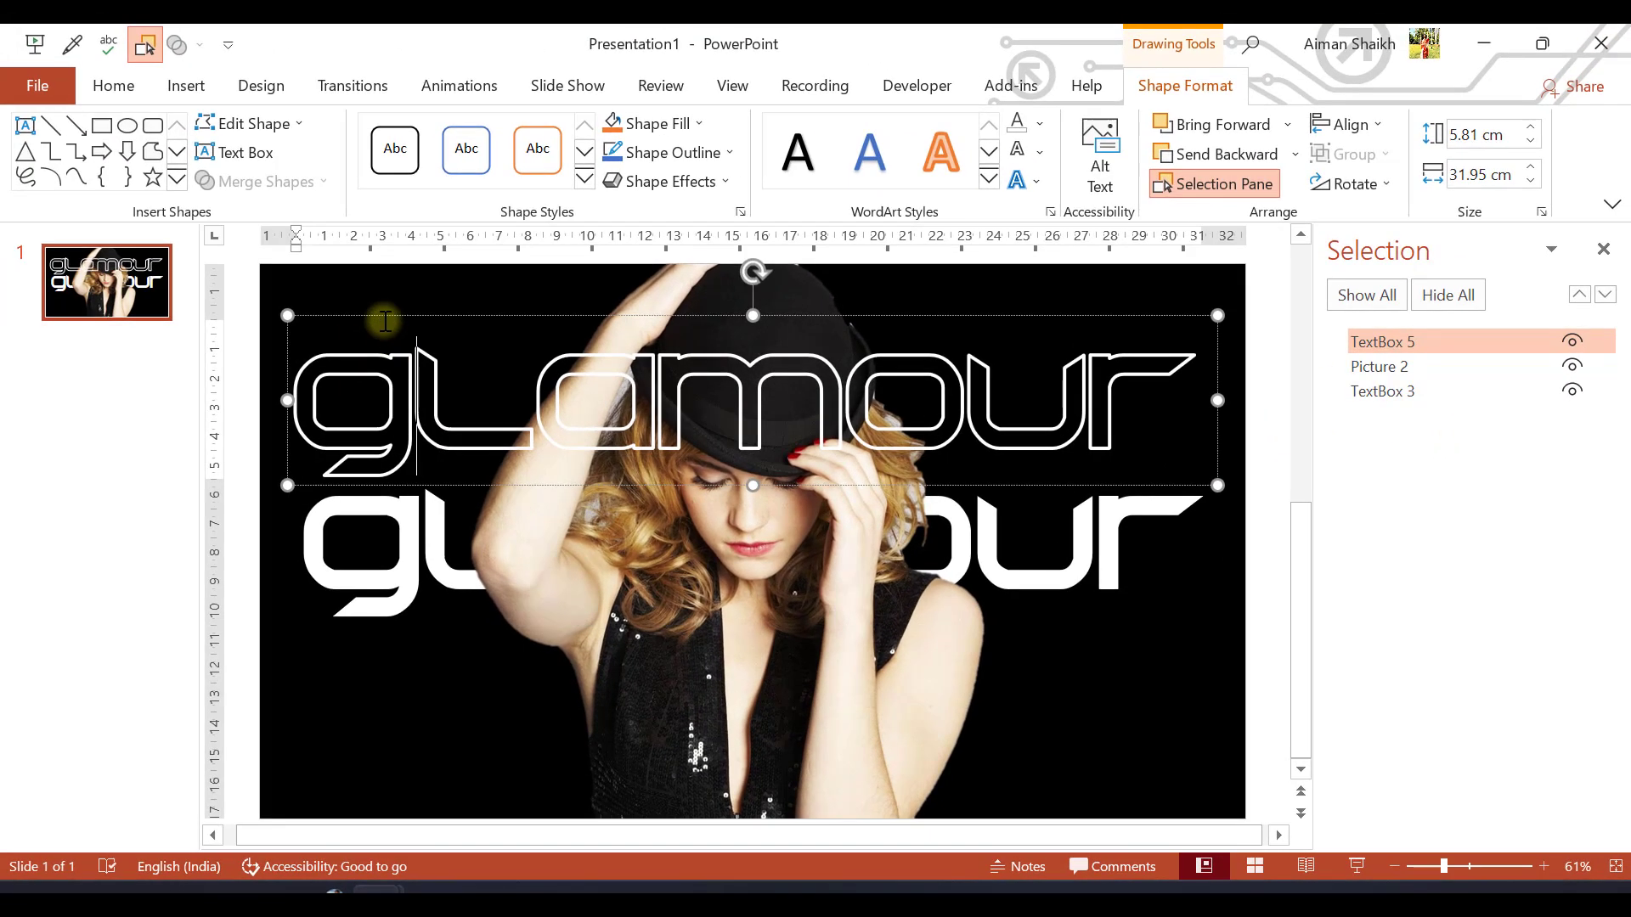
pyautogui.moveTo(383, 321); pyautogui.dragTo(390, 454)
pyautogui.click(302, 374)
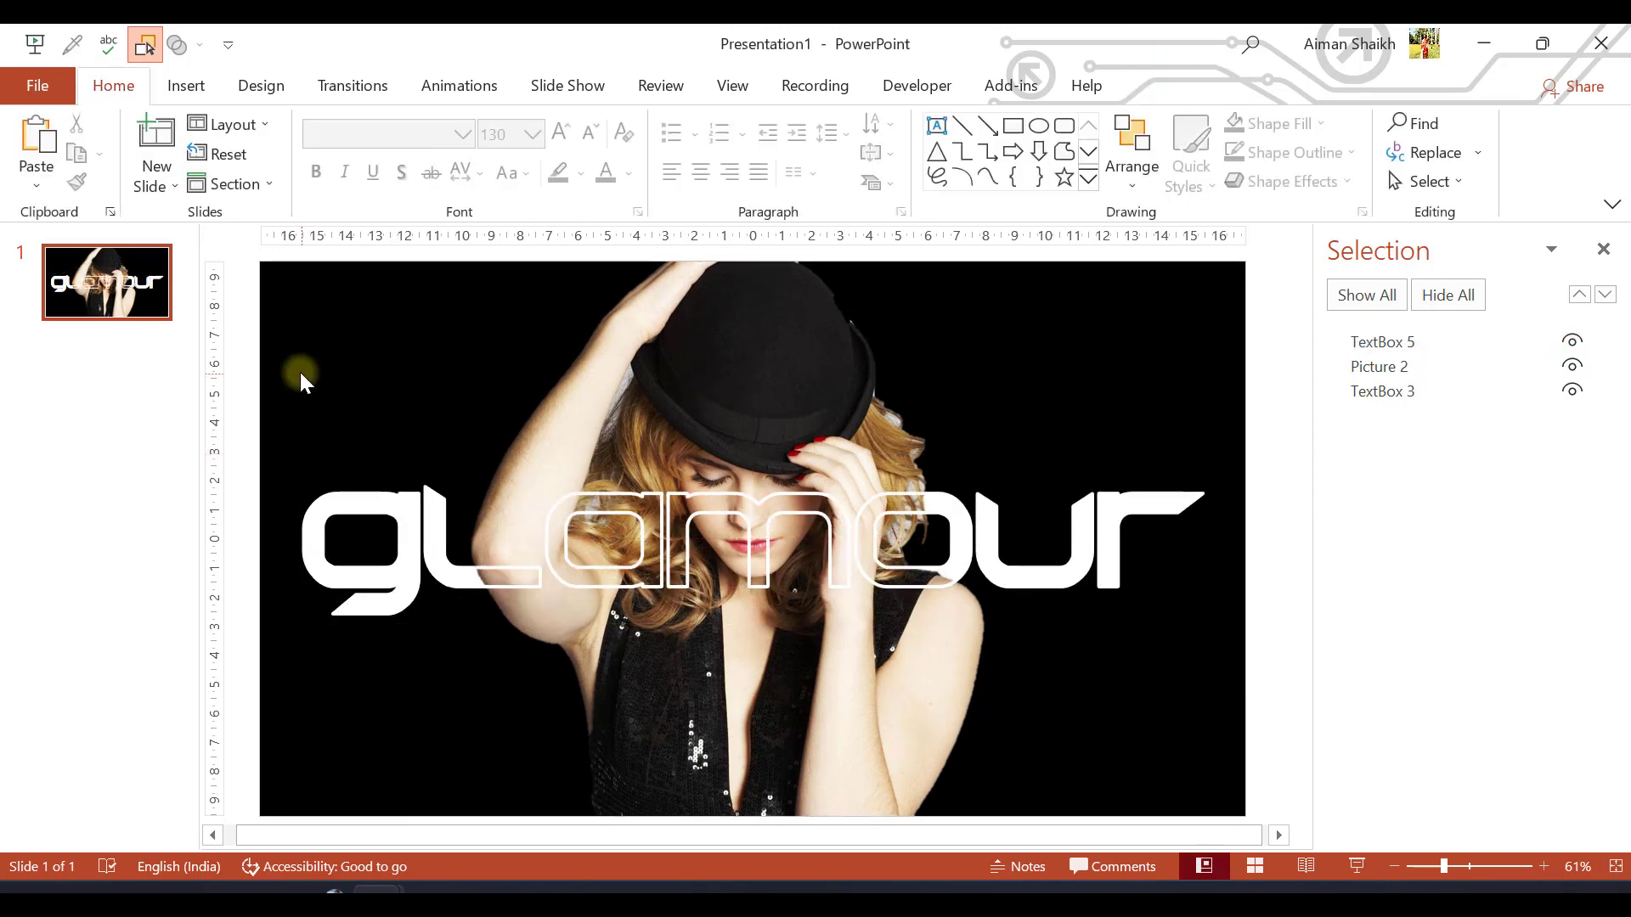
pyautogui.click(431, 738)
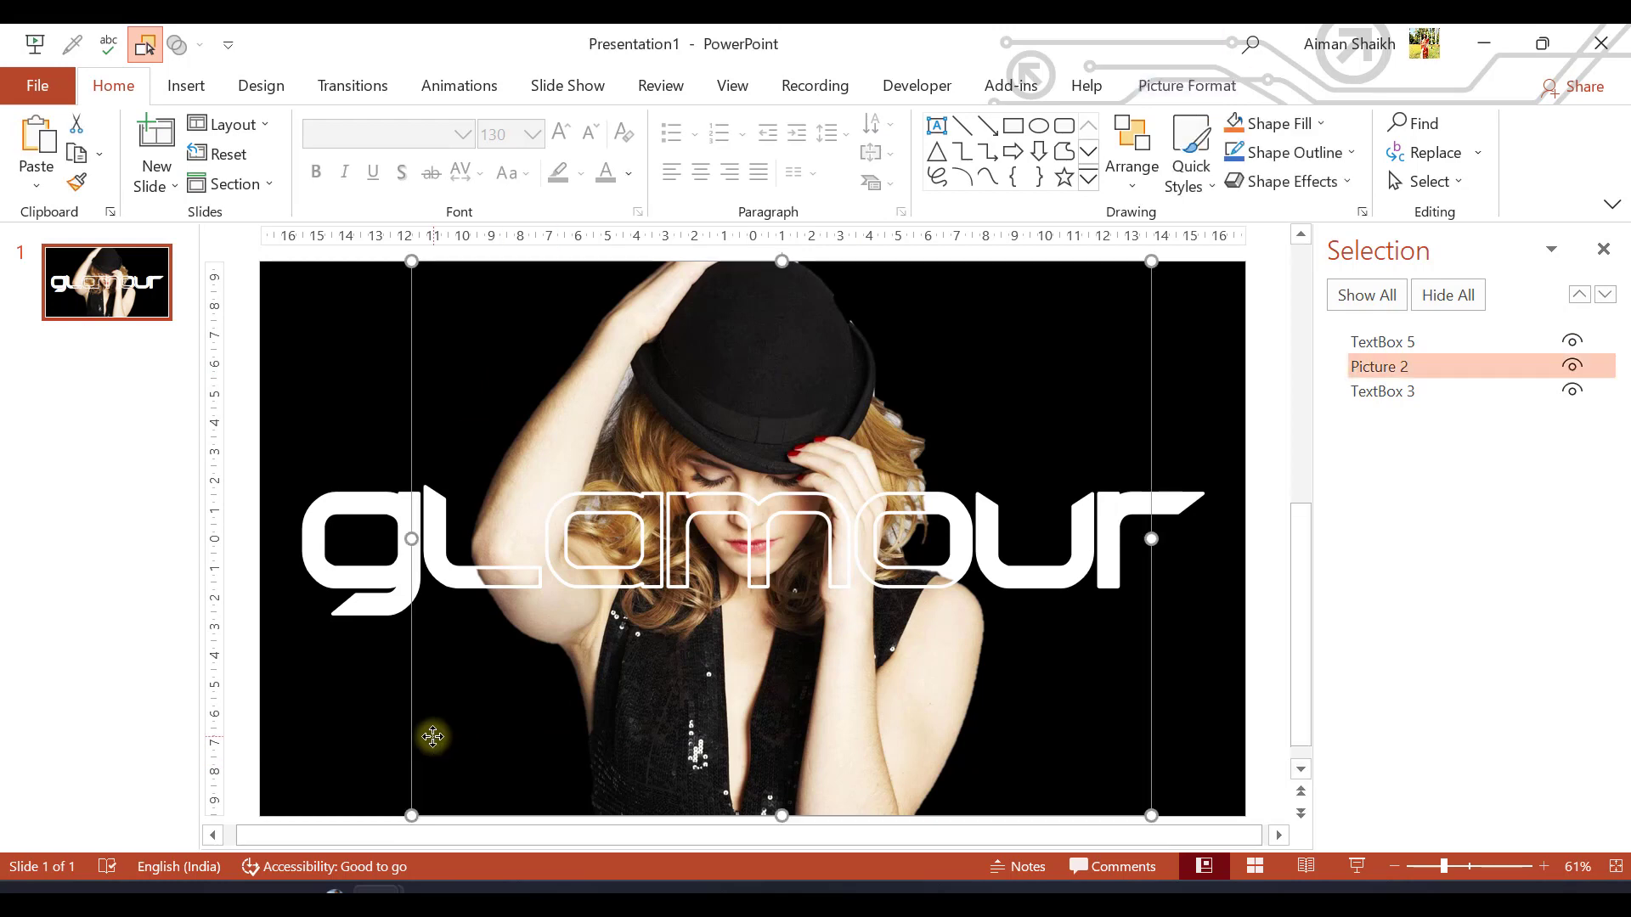
pyautogui.click(245, 421)
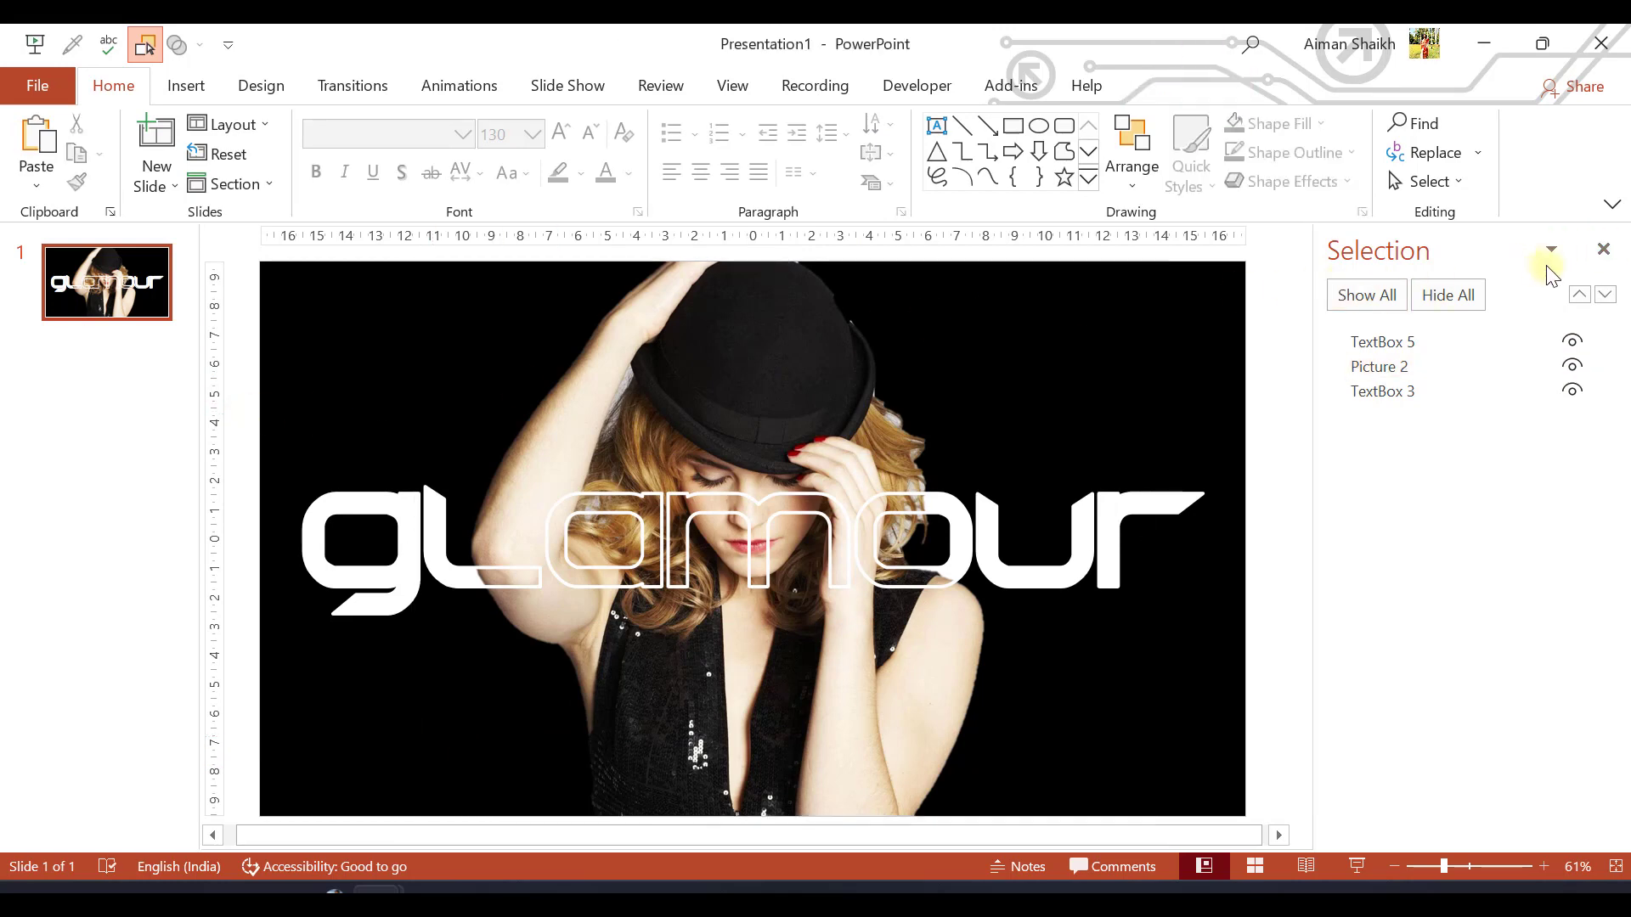
pyautogui.click(1586, 254)
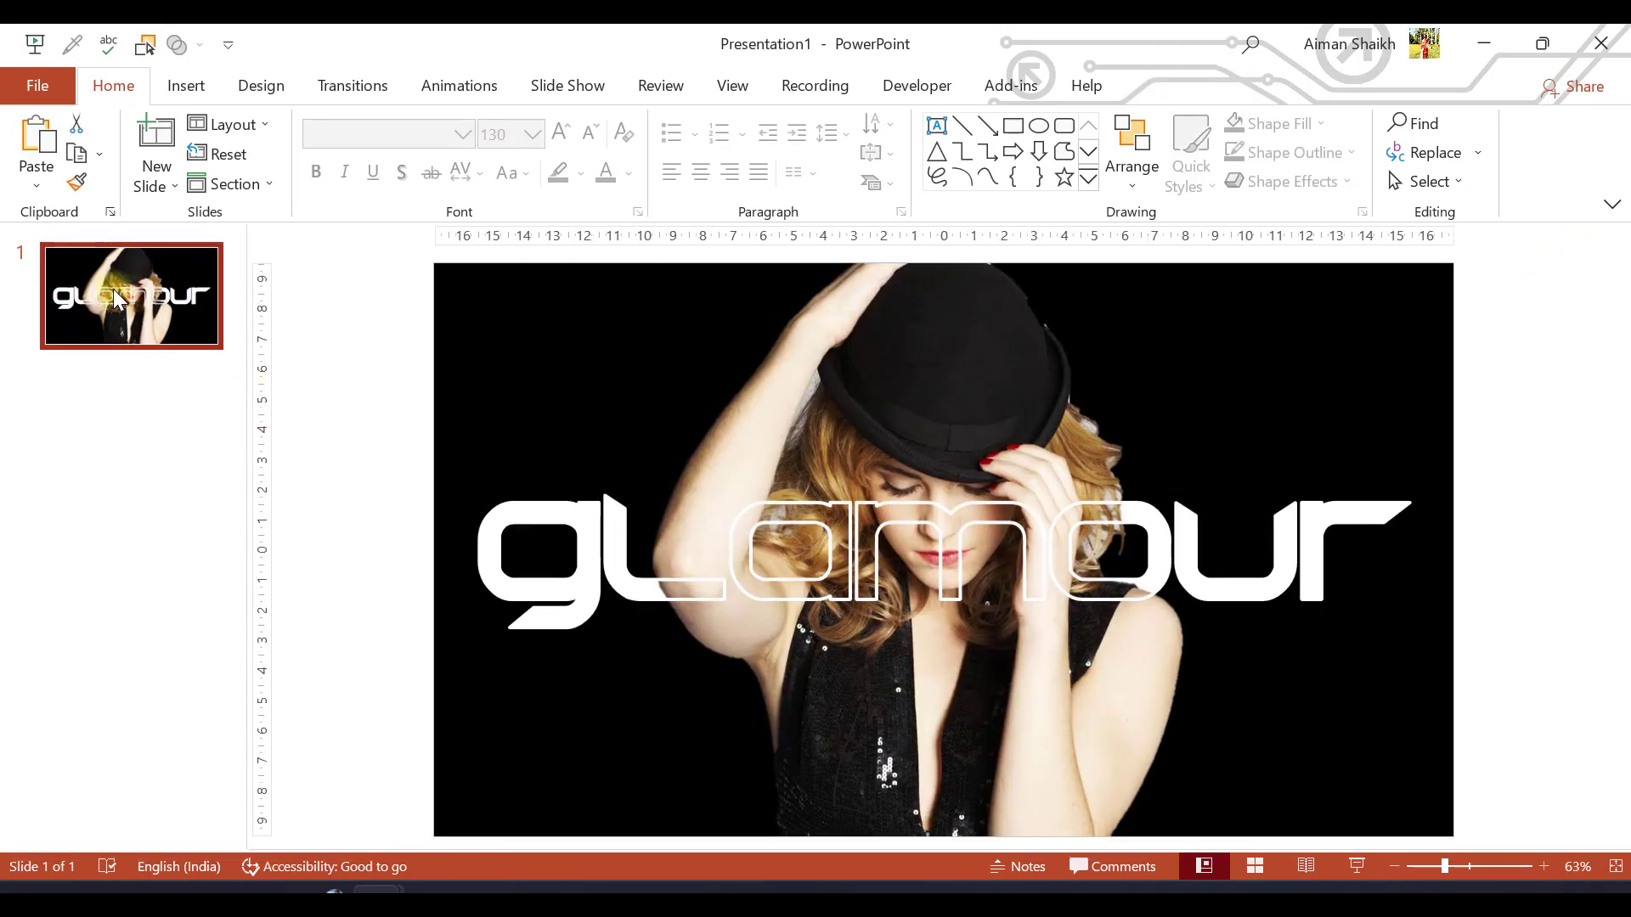
# Duplicate the finished slide and go back to slide 1
pyautogui.hotkey('ctrl', 'd')
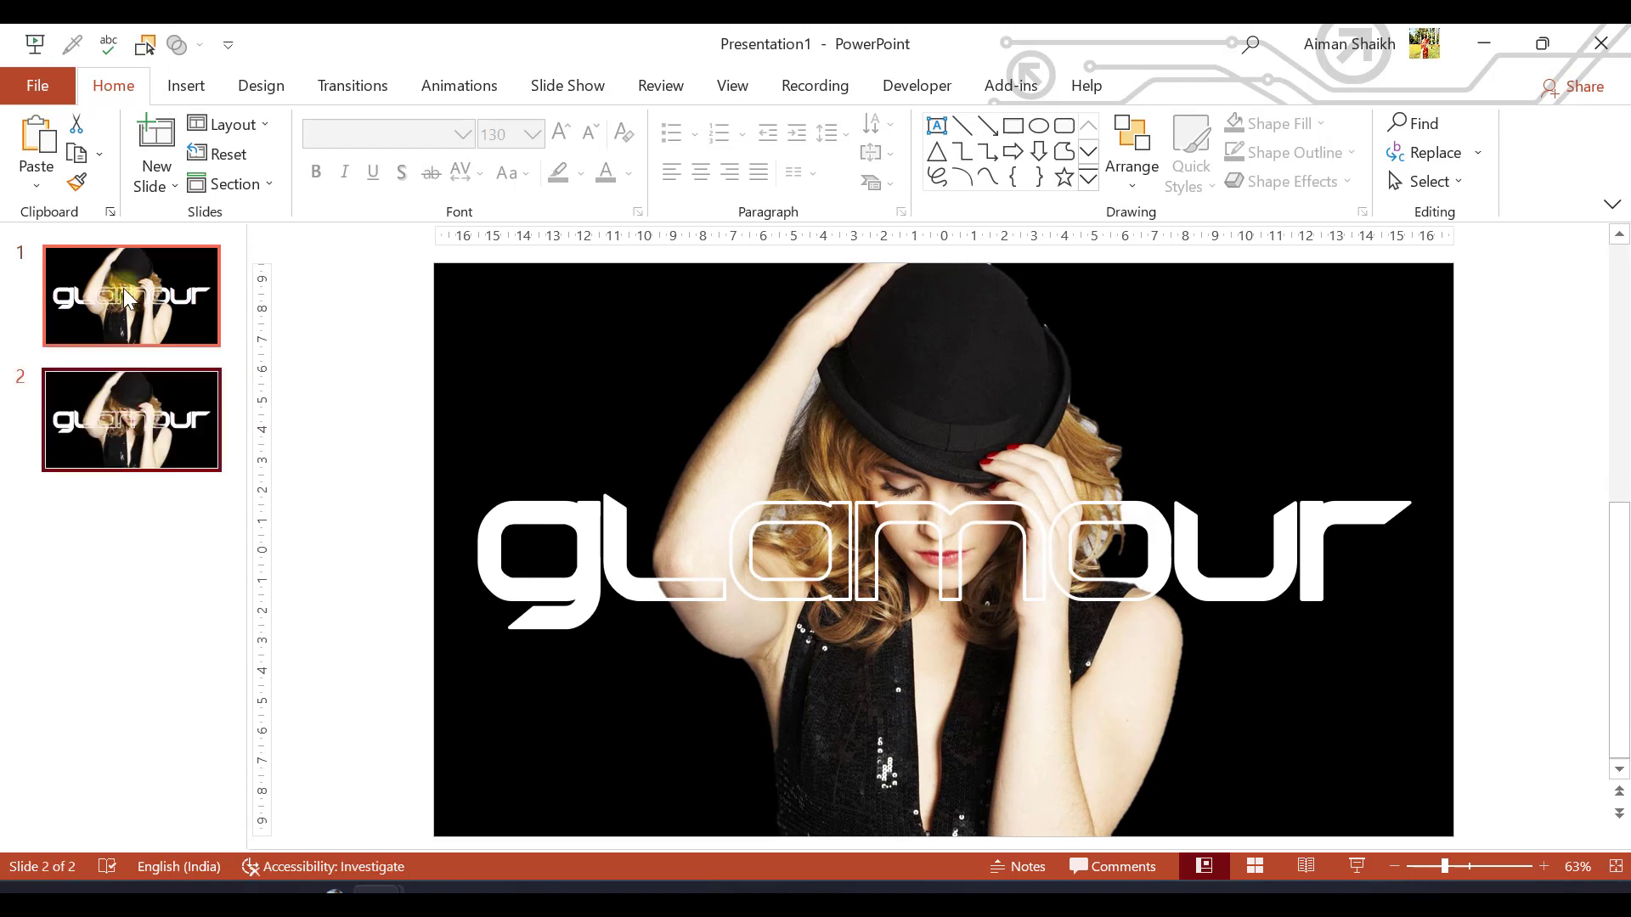
pyautogui.click(129, 334)
pyautogui.click(129, 422)
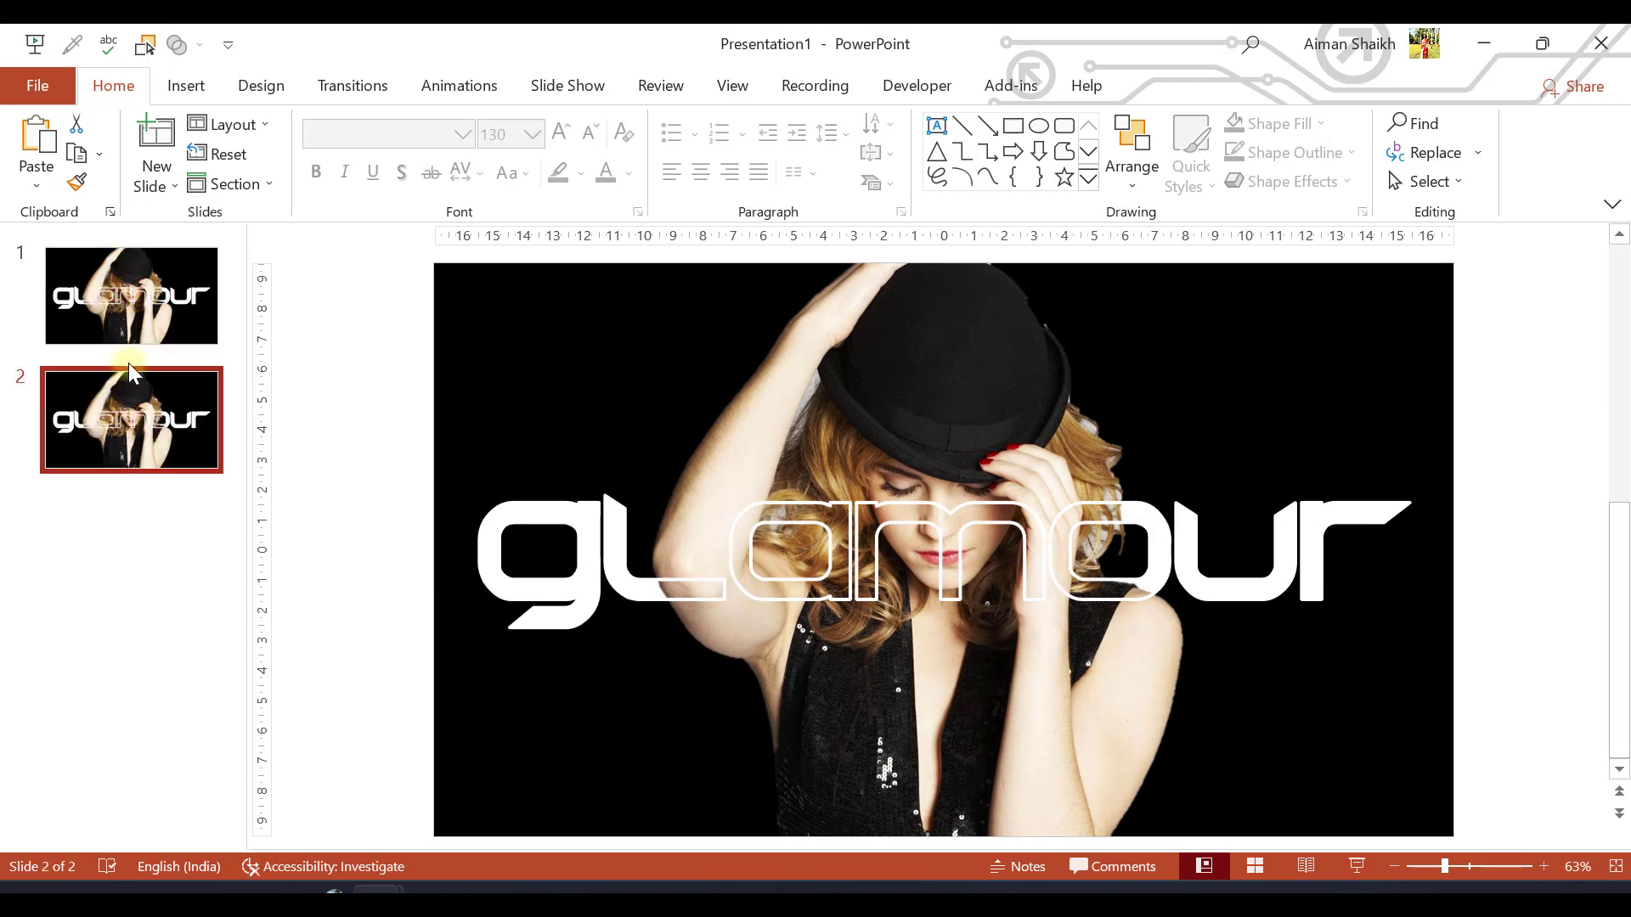
pyautogui.click(124, 313)
# Move the photo on slide 1 off the slide, directly below its lower edge
pyautogui.scroll(-4, 435, 419)
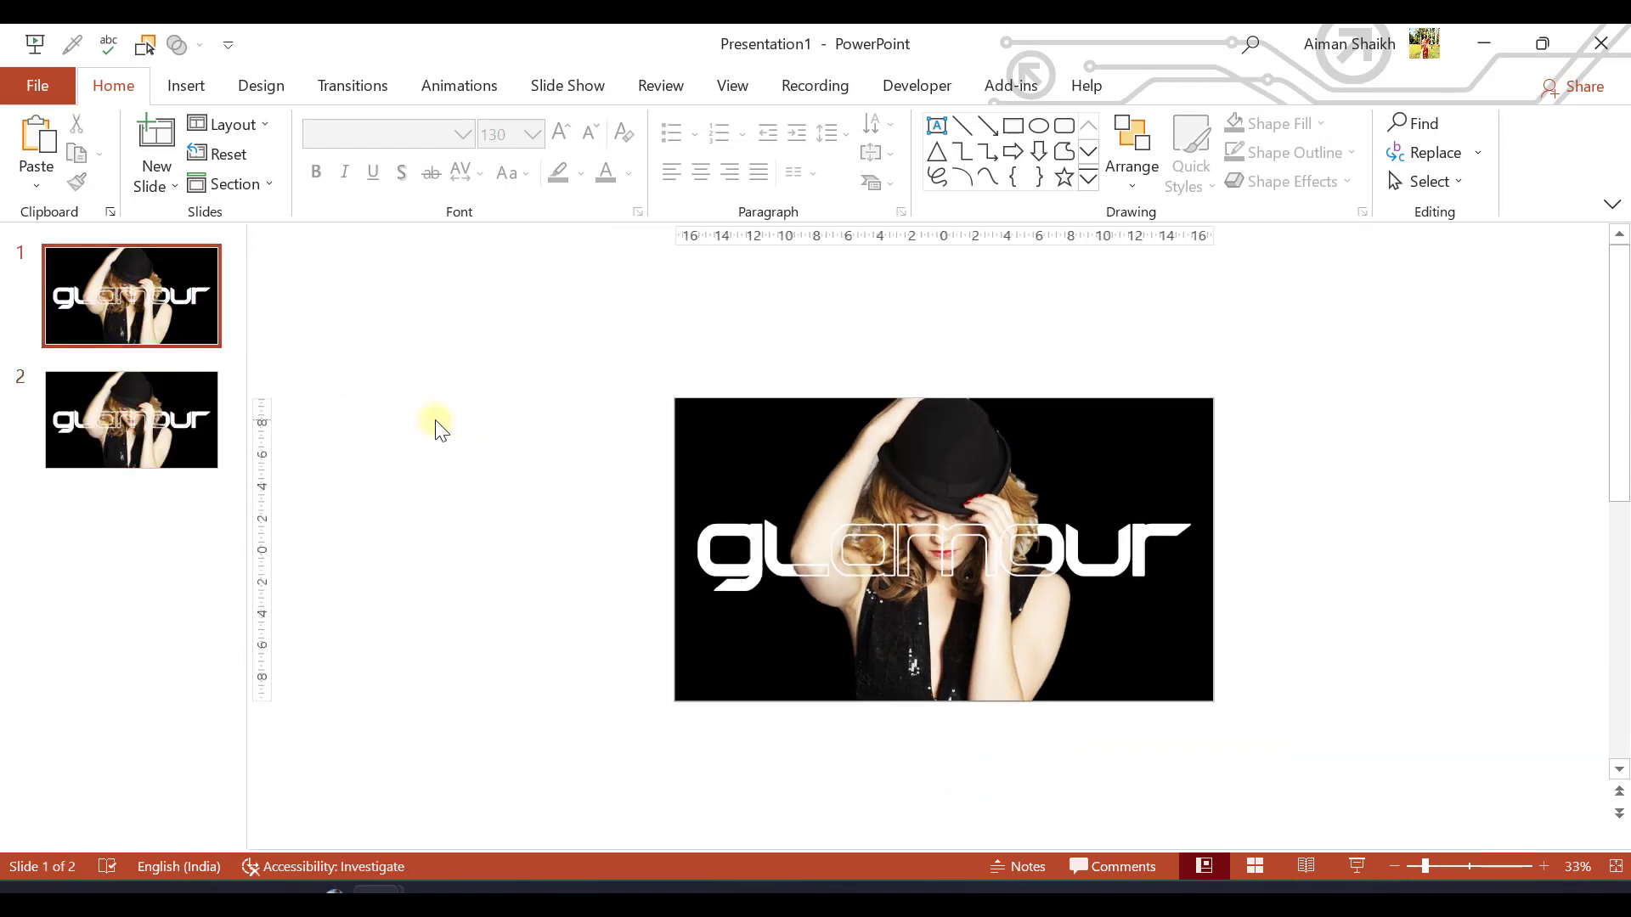
pyautogui.click(915, 495)
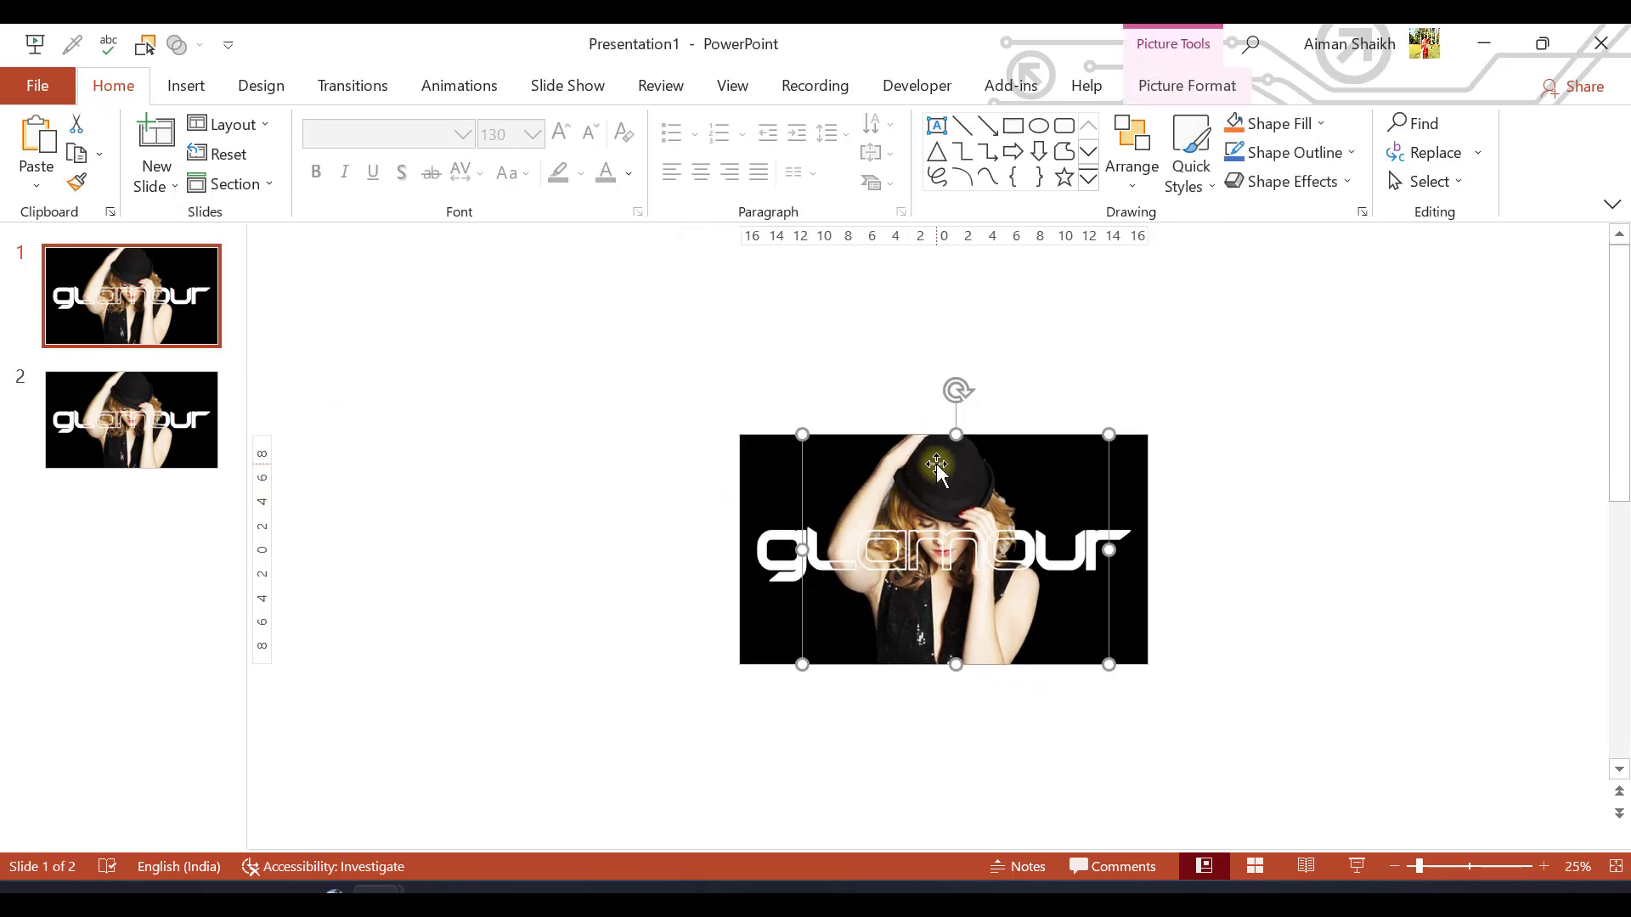
pyautogui.moveTo(936, 470); pyautogui.dragTo(943, 696)
# Move the outlined "glamour" text on slide 1 off the slide, just above its upper edge
pyautogui.scroll(-1, 910, 536)
pyautogui.click(902, 468)
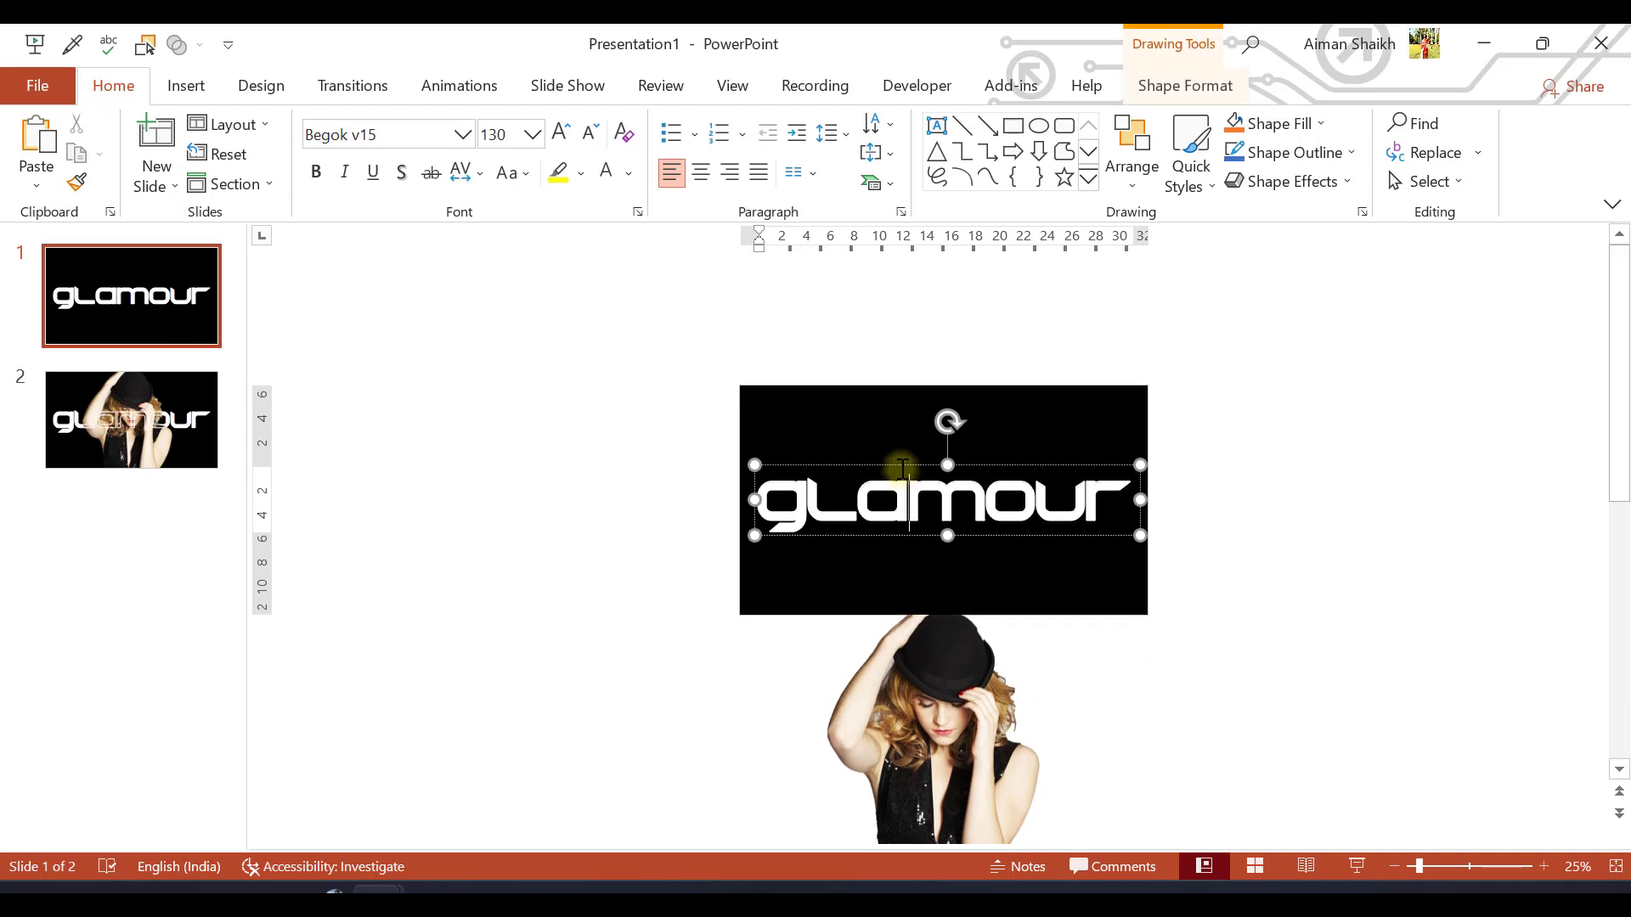
pyautogui.moveTo(901, 467); pyautogui.dragTo(894, 317)
# Move the solid "glamour" text straight up off slide 1, leaving only the black background on it
pyautogui.scroll(-2, 895, 450)
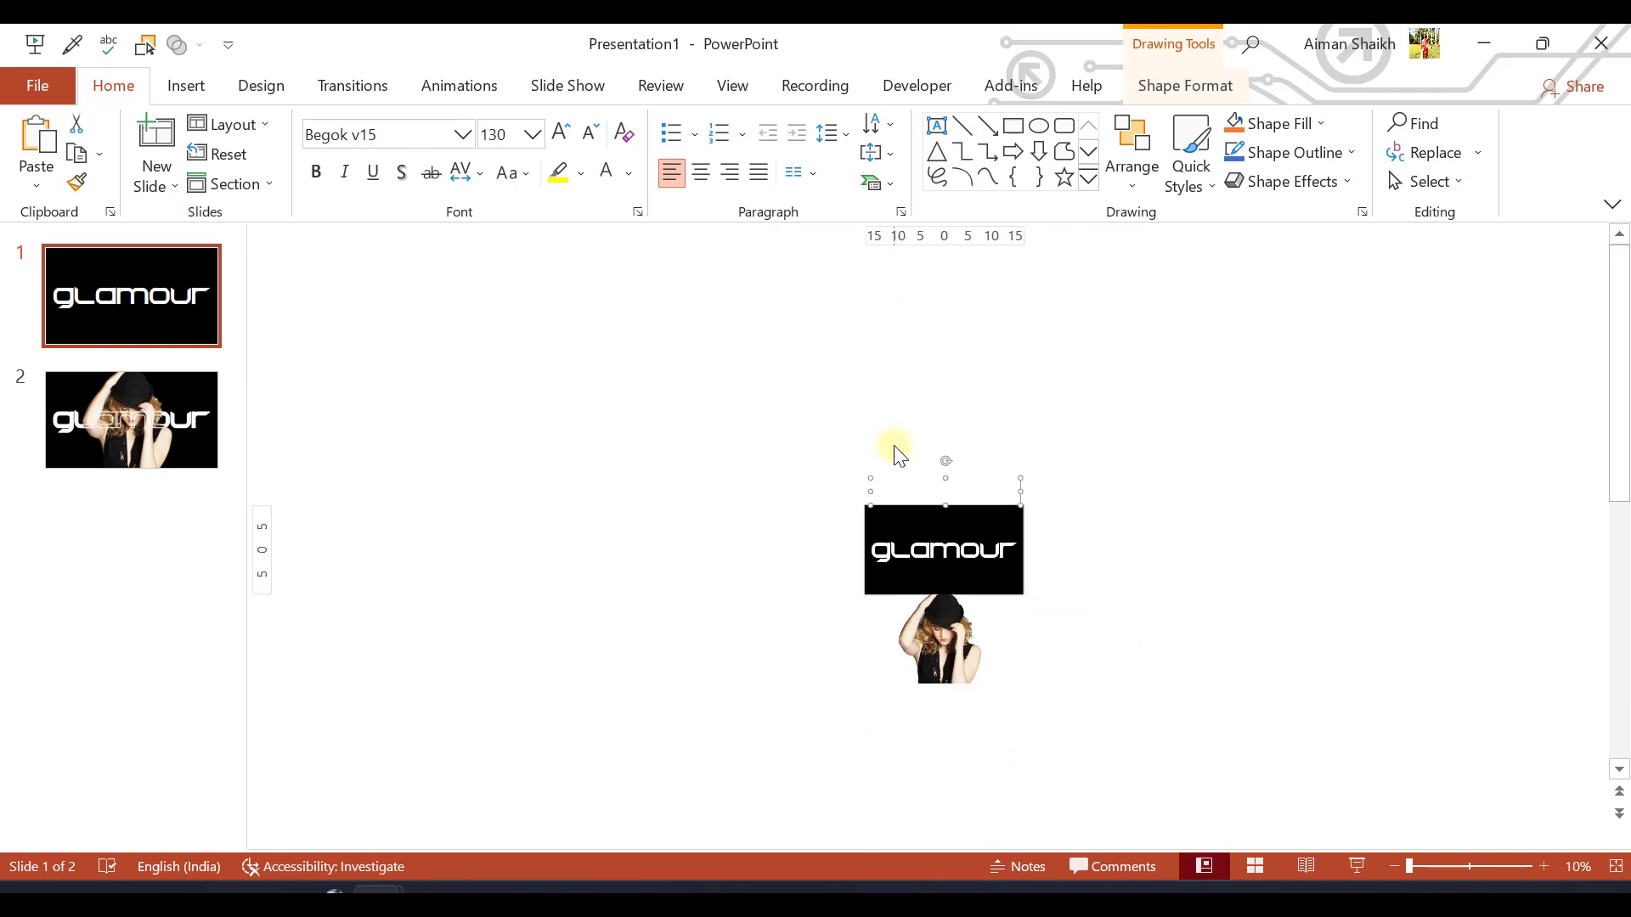
pyautogui.click(905, 542)
pyautogui.click(904, 537)
pyautogui.moveTo(904, 537); pyautogui.dragTo(904, 466)
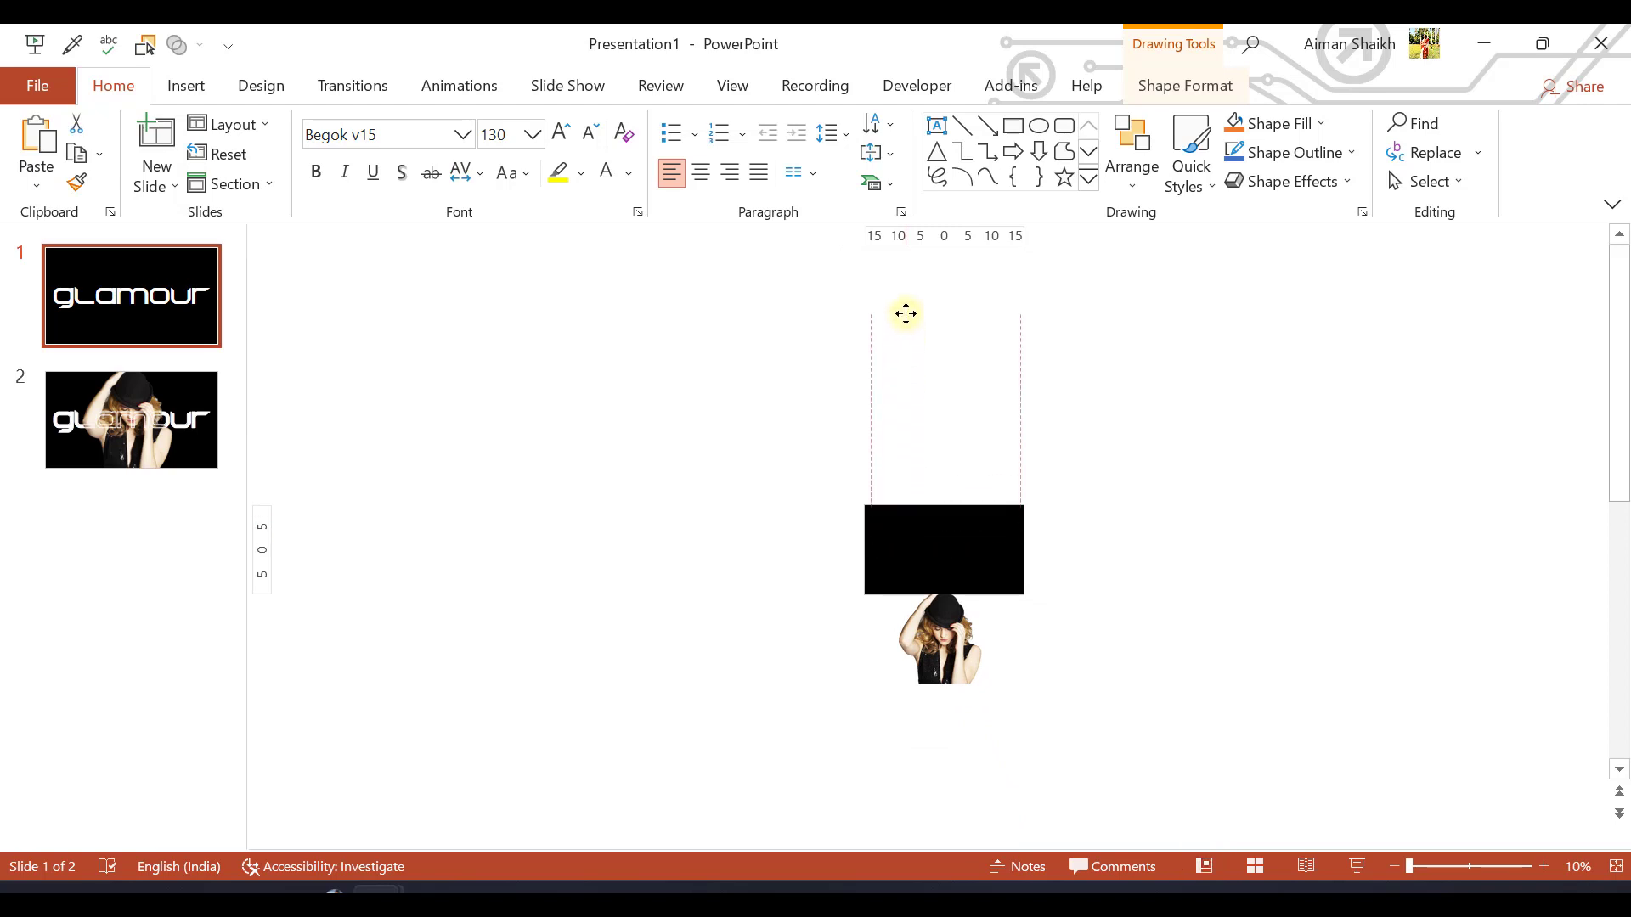
pyautogui.moveTo(905, 313); pyautogui.dragTo(903, 314)
pyautogui.click(834, 379)
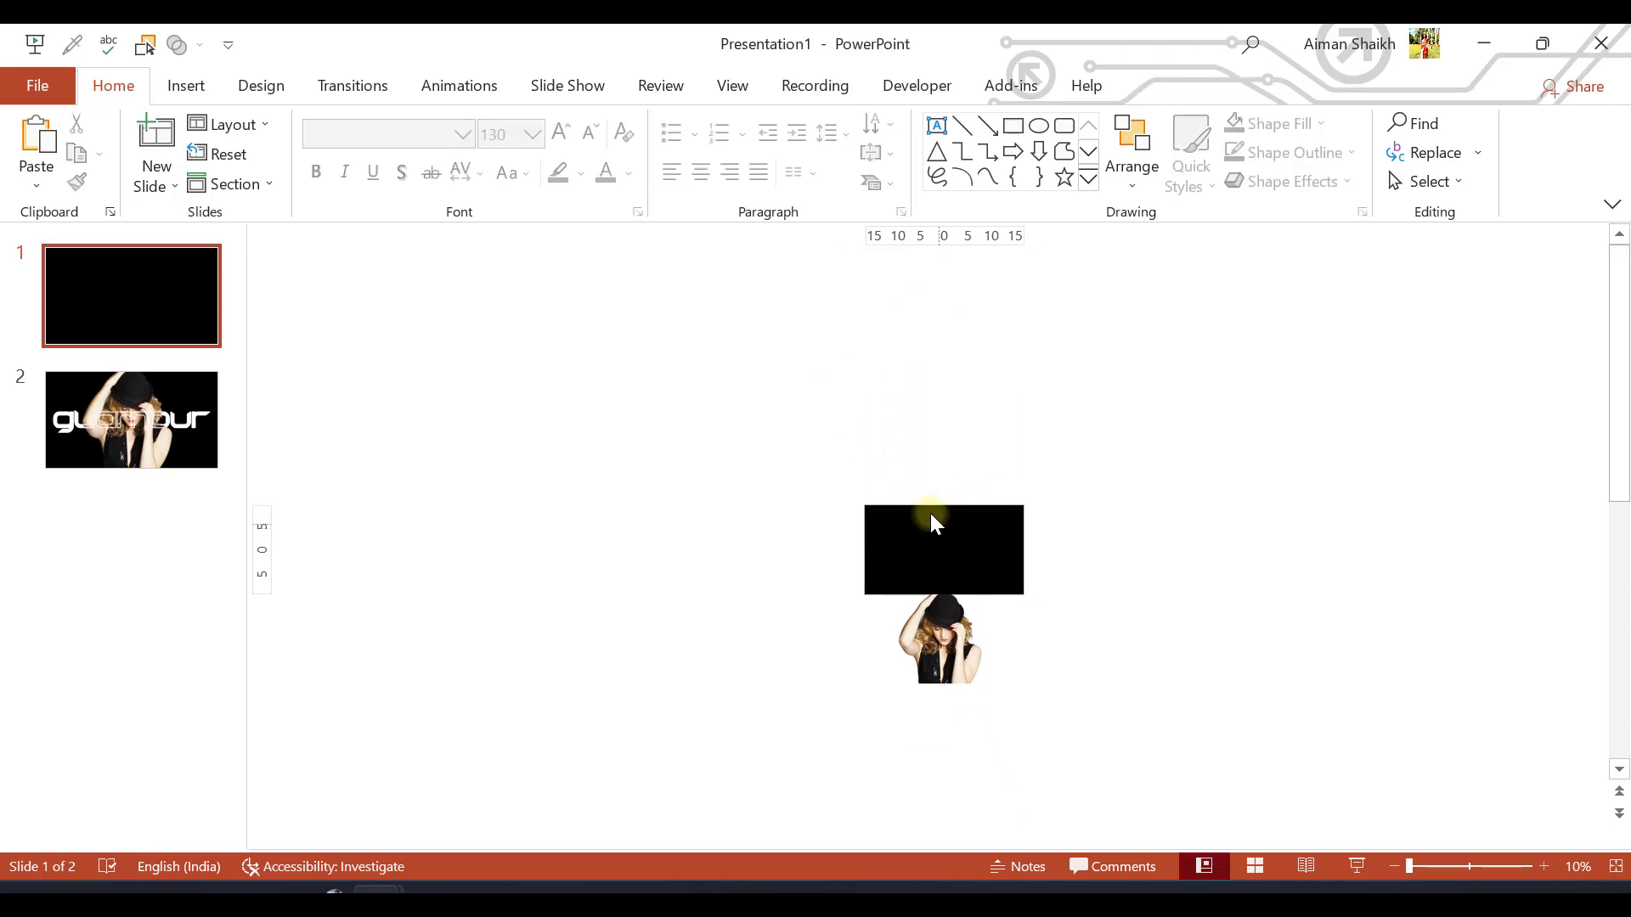
pyautogui.click(911, 469)
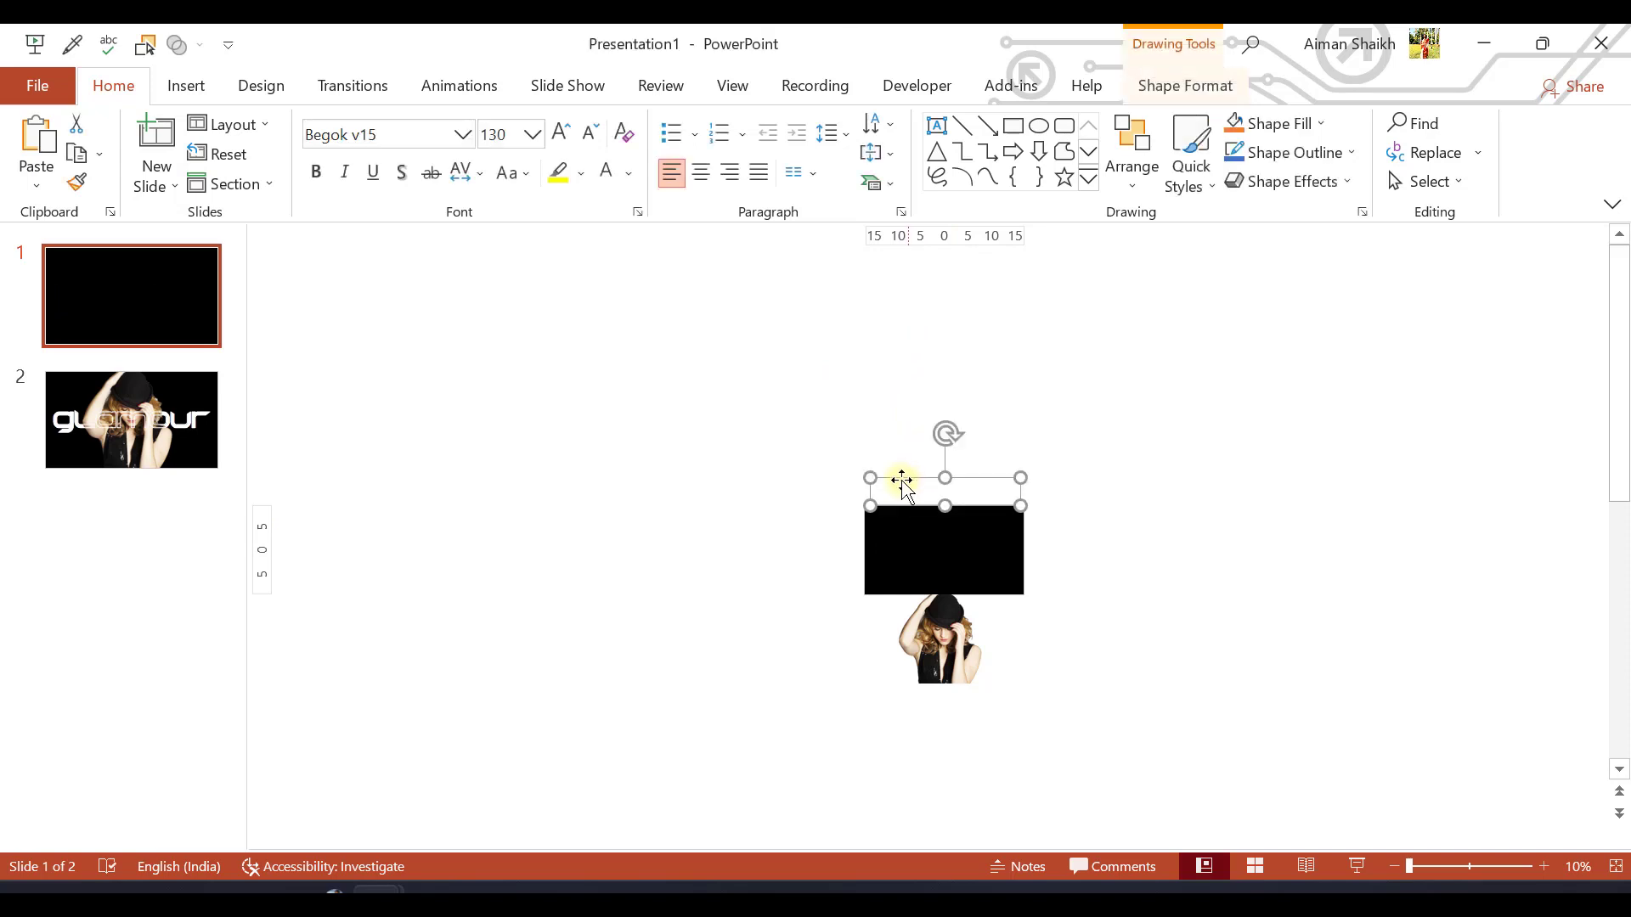